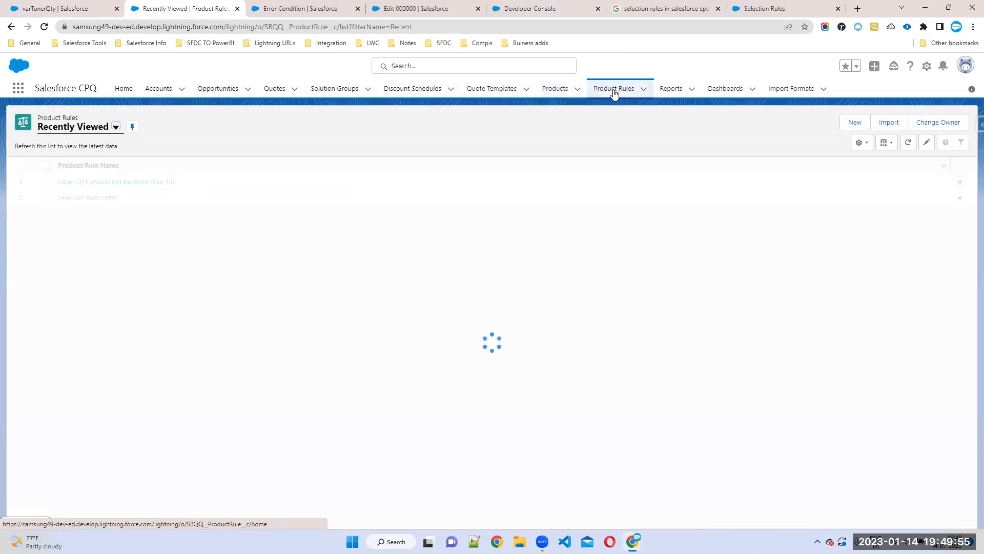
Start a new product rule of type Validation named "Toner Qty should be more than Printer Qty".
{"action": "left_click", "coordinate": [856, 124]}
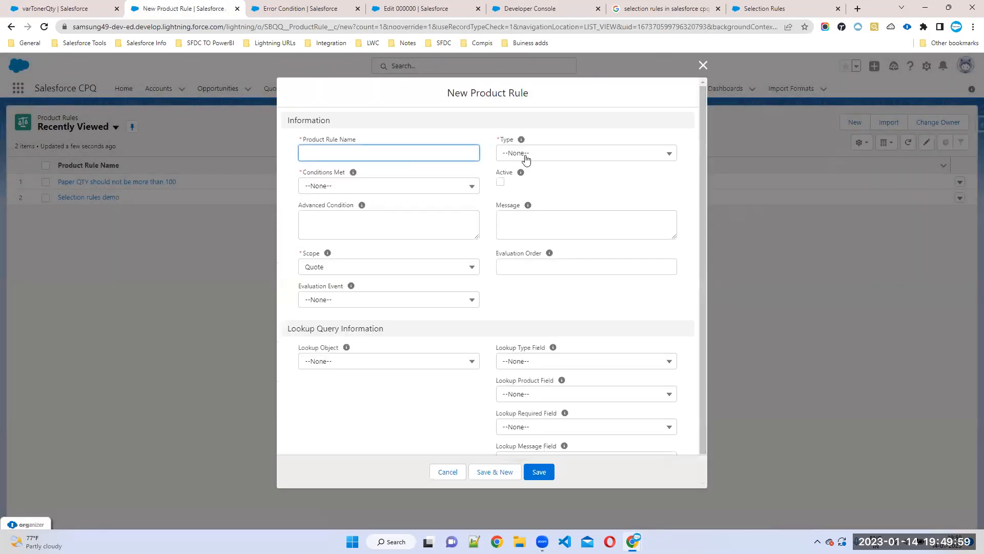
{"action": "left_click", "coordinate": [526, 154]}
{"action": "left_click", "coordinate": [526, 193]}
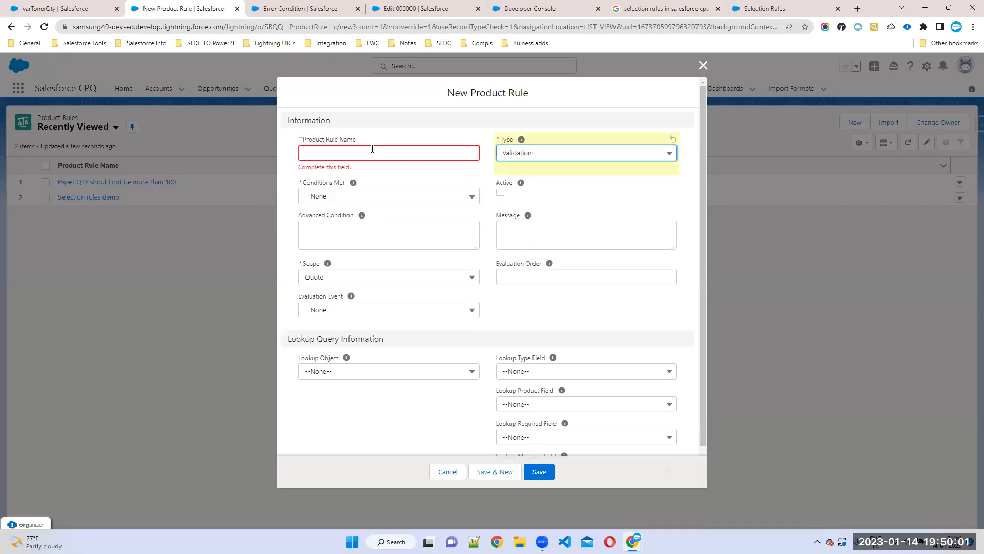
{"action": "left_click", "coordinate": [351, 152]}
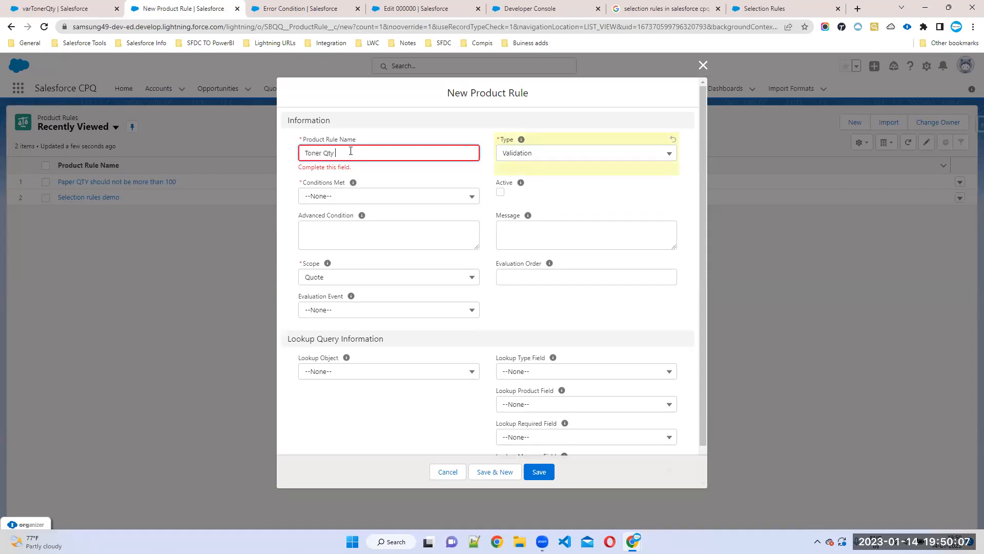
{"action": "type", "text": "Toner Qty should be more than Printer Qty"}
Make the new product rule active and reuse its name as the message text.
{"action": "left_click_drag", "start_coordinate": [432, 153], "coordinate": [273, 153]}
{"action": "key", "text": "ctrl+c"}
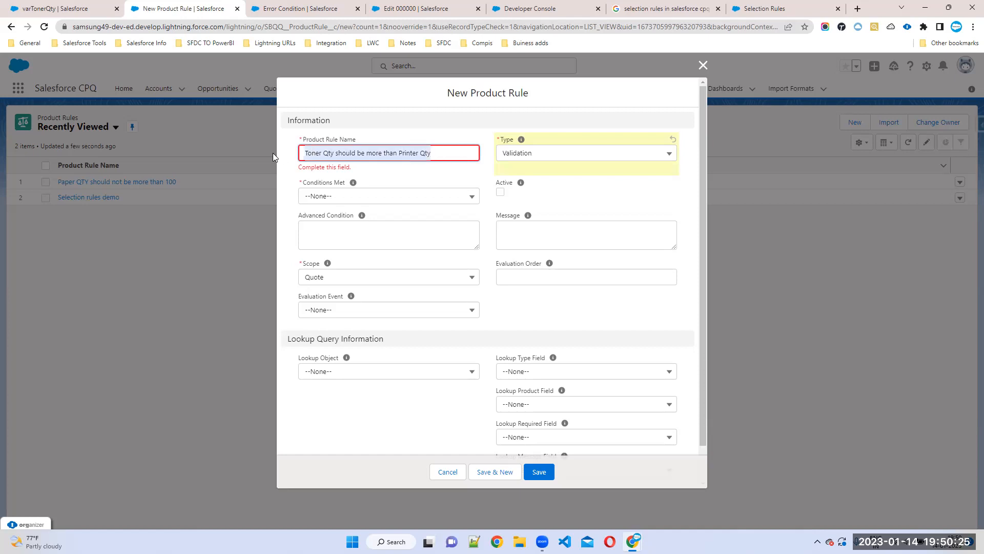
{"action": "left_click", "coordinate": [503, 195]}
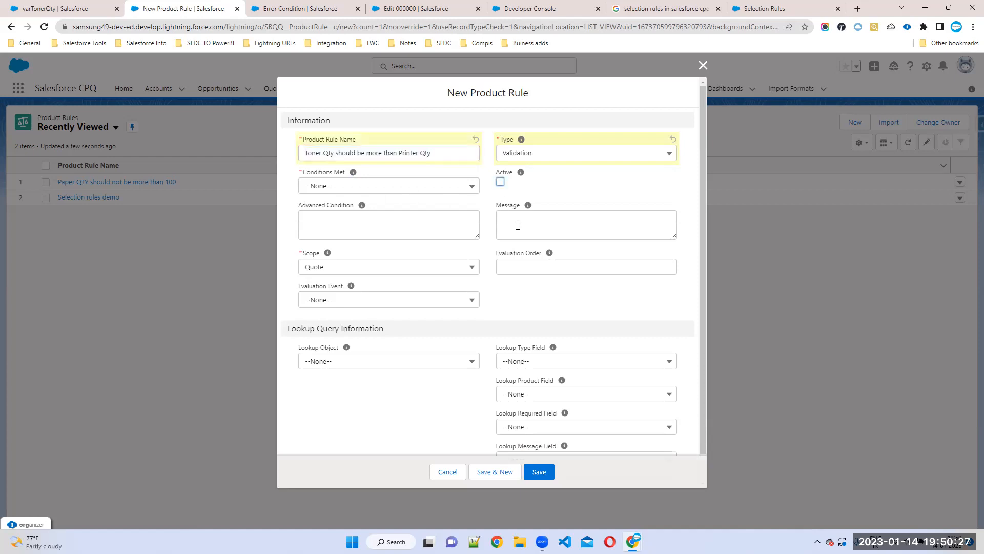
{"action": "left_click", "coordinate": [501, 183]}
{"action": "left_click", "coordinate": [513, 220]}
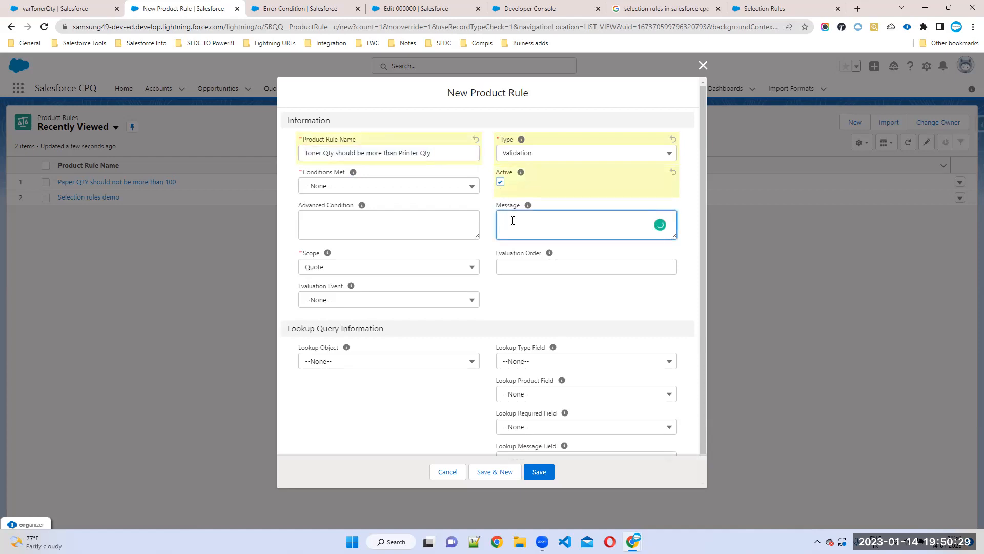
{"action": "key", "text": "ctrl+v"}
Set Conditions Met to All, Scope to Product, Evaluation Order to 30 and Evaluation Event to Always, and save the product rule.
{"action": "left_click", "coordinate": [347, 190]}
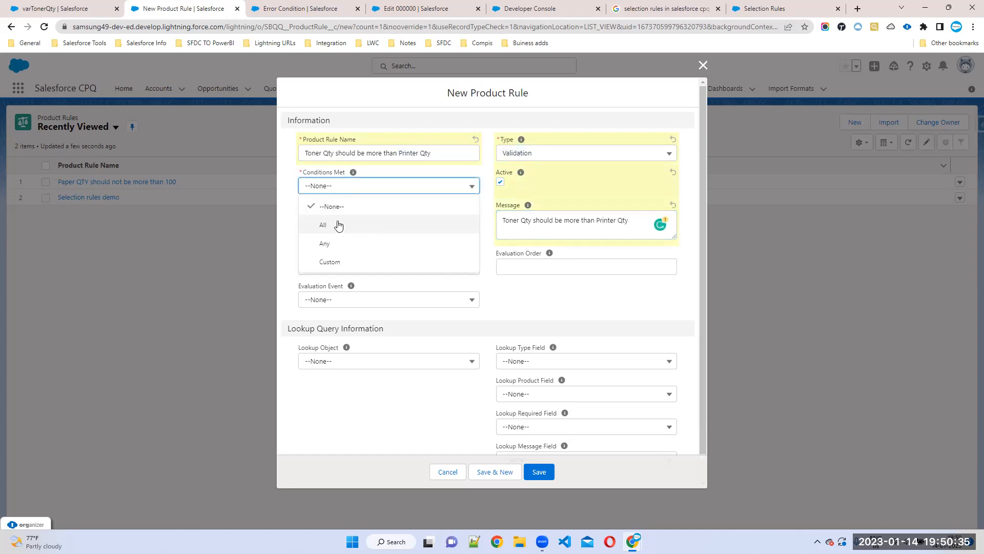
{"action": "left_click", "coordinate": [338, 224]}
{"action": "left_click", "coordinate": [329, 272]}
{"action": "left_click", "coordinate": [336, 325]}
{"action": "left_click", "coordinate": [515, 265]}
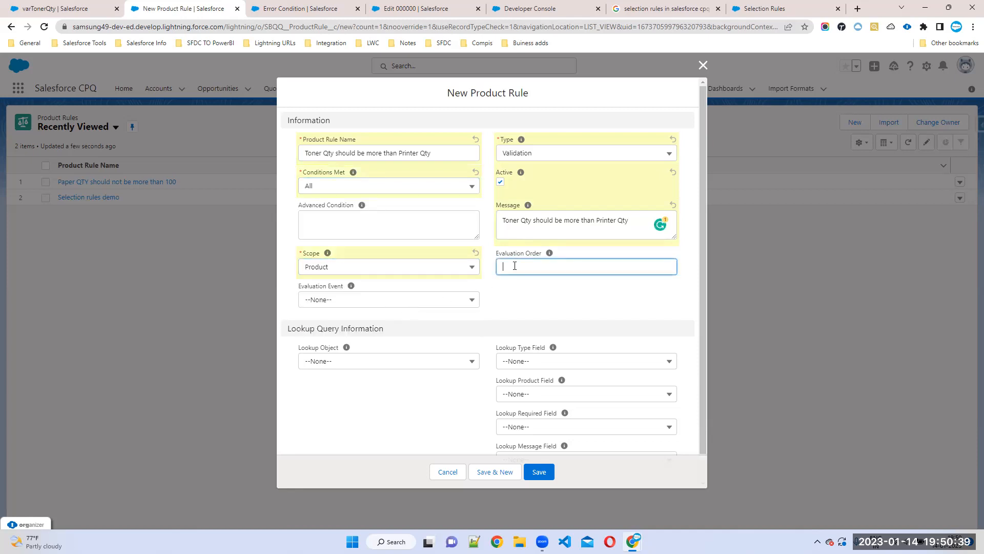
{"action": "left_click", "coordinate": [430, 301]}
{"action": "left_click", "coordinate": [343, 394]}
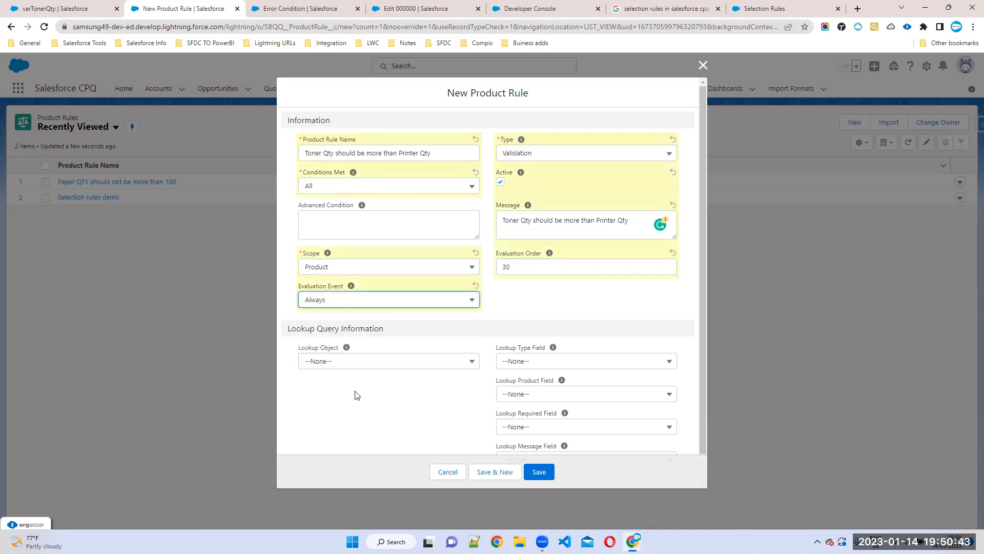
{"action": "left_click", "coordinate": [541, 472]}
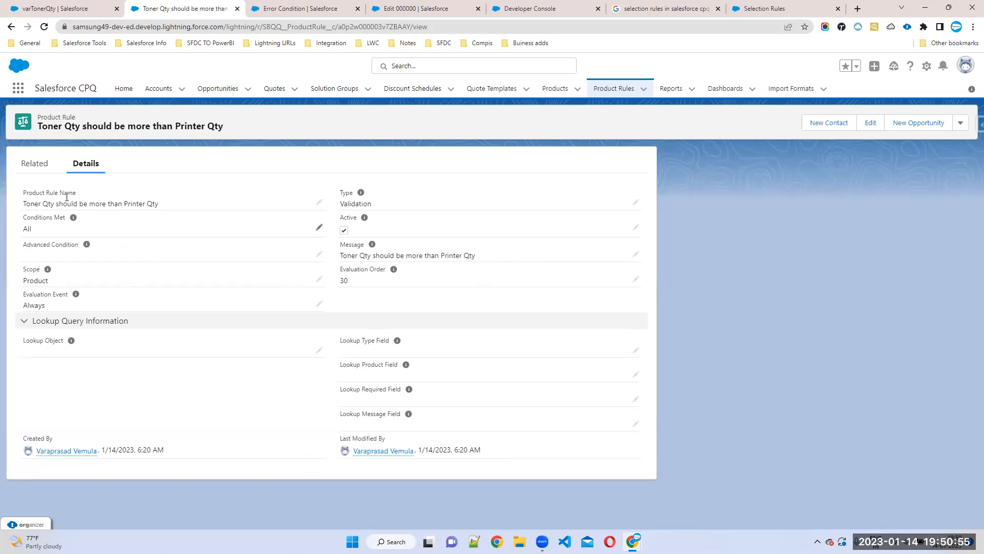
Start a new error condition on the rule with tested object Product Option and tested variable varPrinterQty.
{"action": "left_click", "coordinate": [36, 164]}
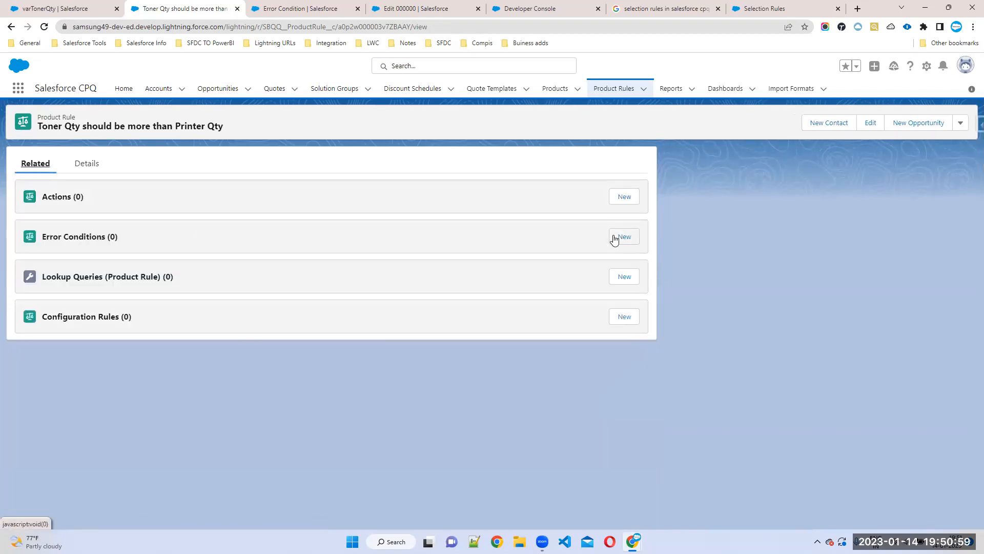
{"action": "left_click", "coordinate": [616, 239]}
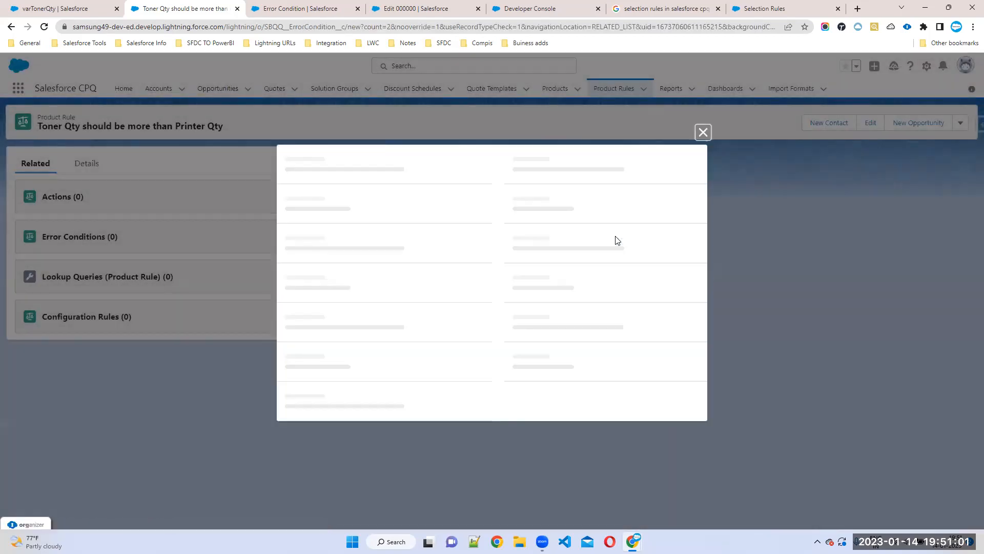
{"action": "left_click", "coordinate": [325, 185]}
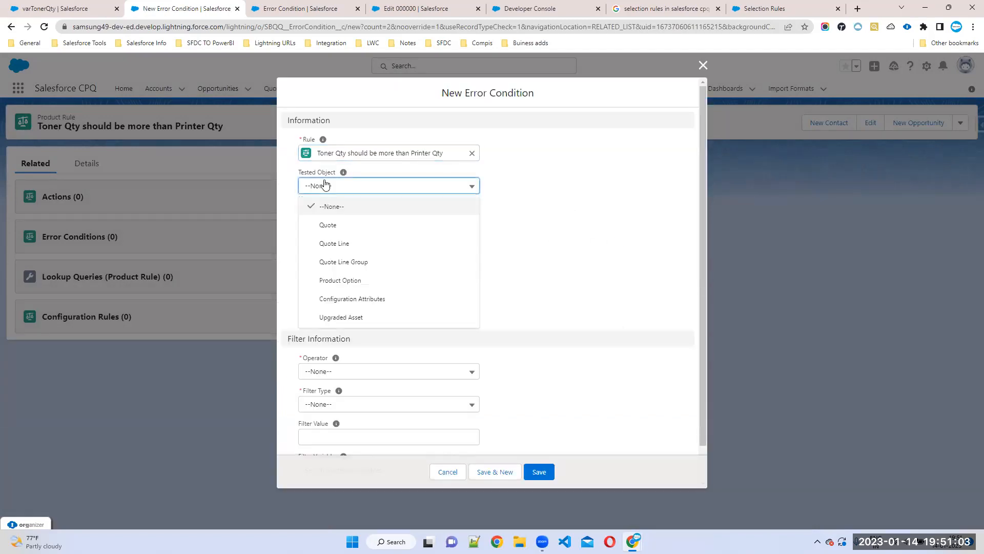
{"action": "left_click", "coordinate": [364, 281]}
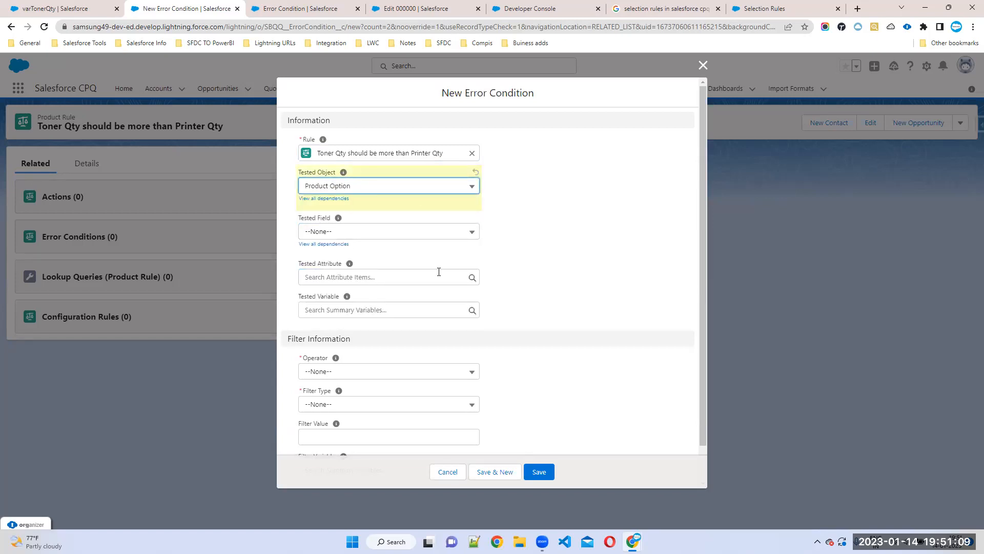
{"action": "left_click", "coordinate": [314, 233]}
{"action": "left_click", "coordinate": [494, 251]}
{"action": "scroll", "coordinate": [464, 292], "scroll_direction": "down", "scroll_amount": 1}
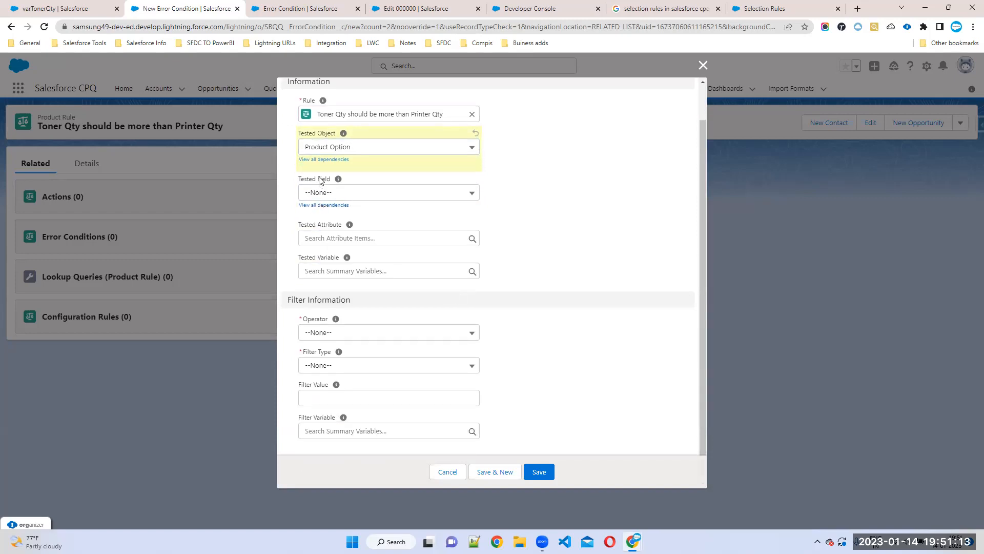
{"action": "left_click_drag", "start_coordinate": [299, 260], "coordinate": [387, 262]}
{"action": "left_click", "coordinate": [336, 268]}
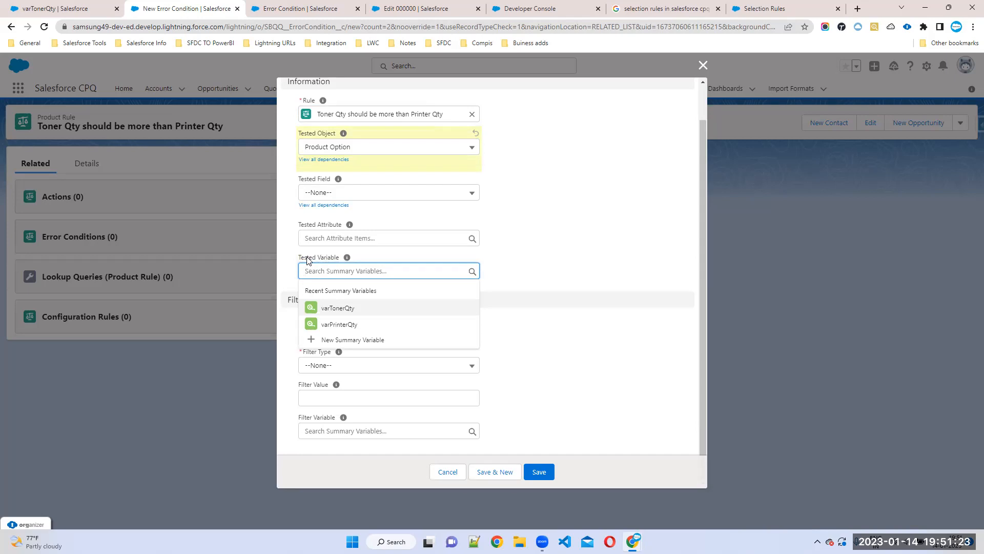
{"action": "left_click", "coordinate": [337, 324]}
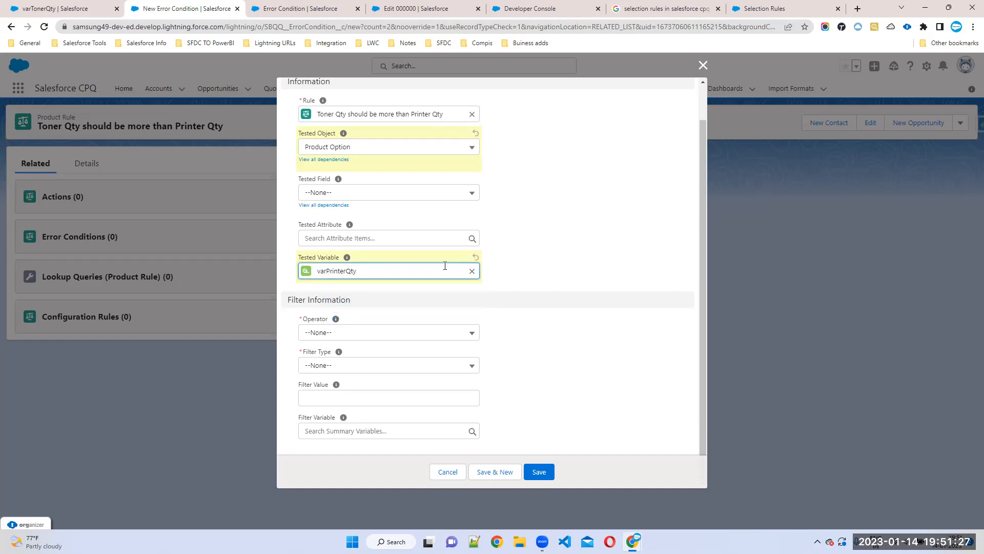
Set the error condition's operator to greater than, filter type to Variable and filter variable to varTonerQty, and save it.
{"action": "left_click", "coordinate": [345, 335]}
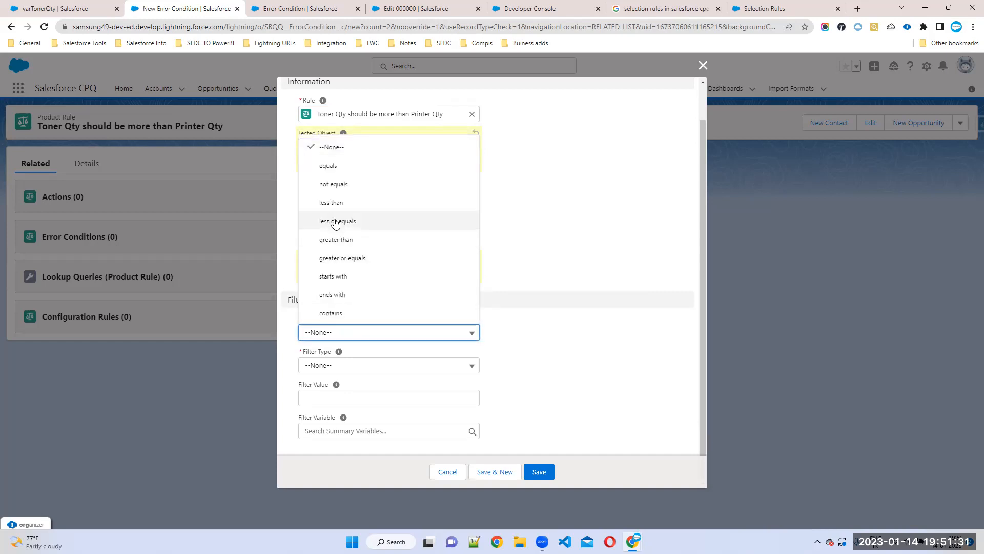
{"action": "left_click", "coordinate": [341, 241]}
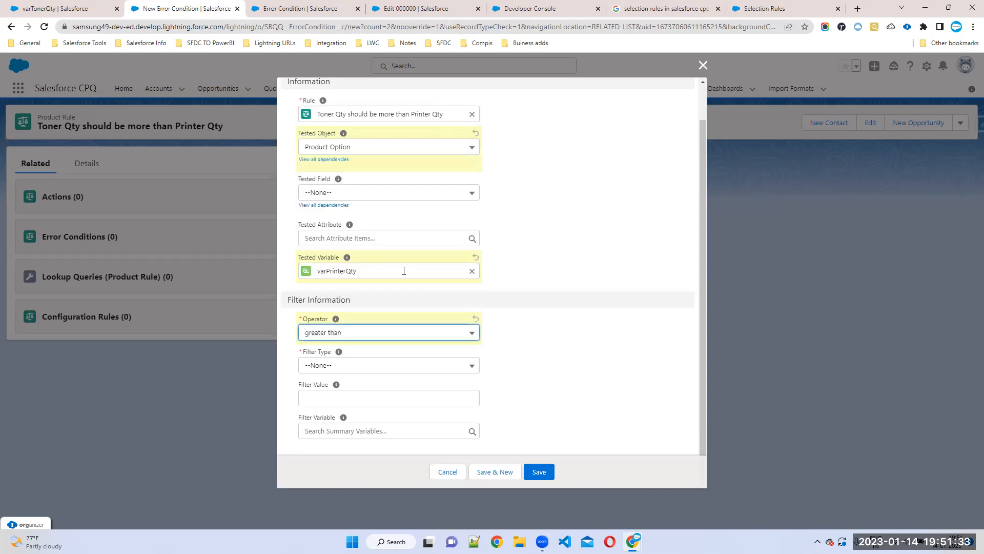
{"action": "left_click", "coordinate": [334, 367]}
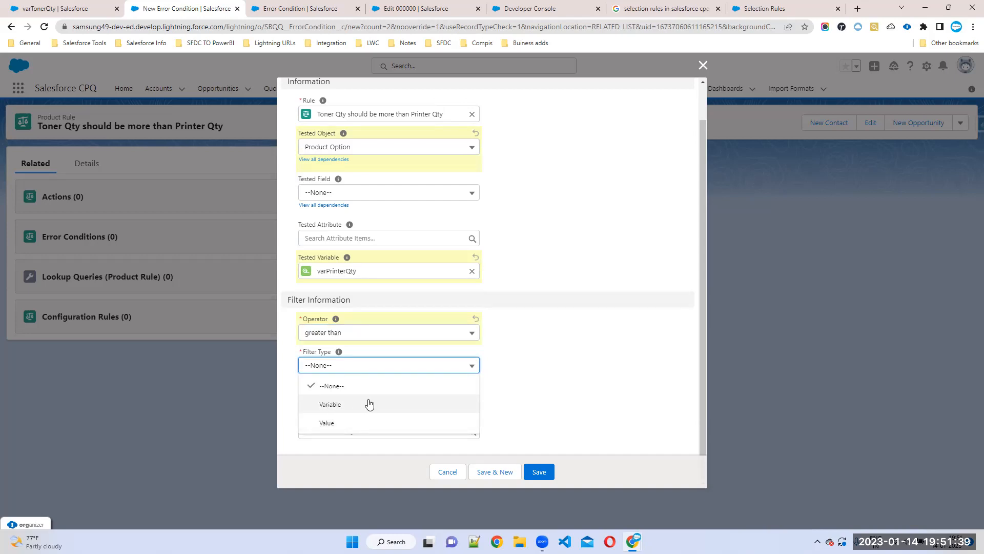
{"action": "left_click", "coordinate": [331, 405]}
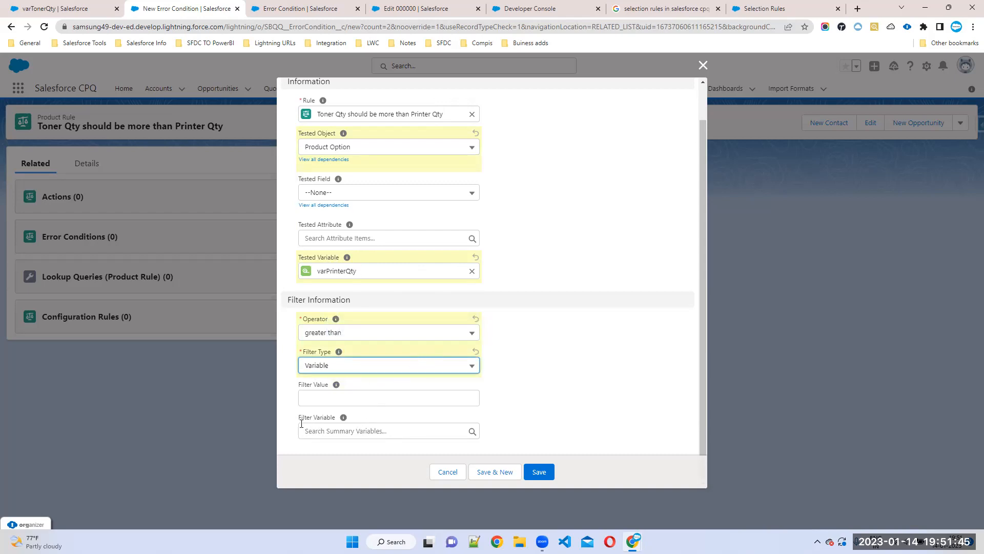
{"action": "left_click", "coordinate": [317, 428]}
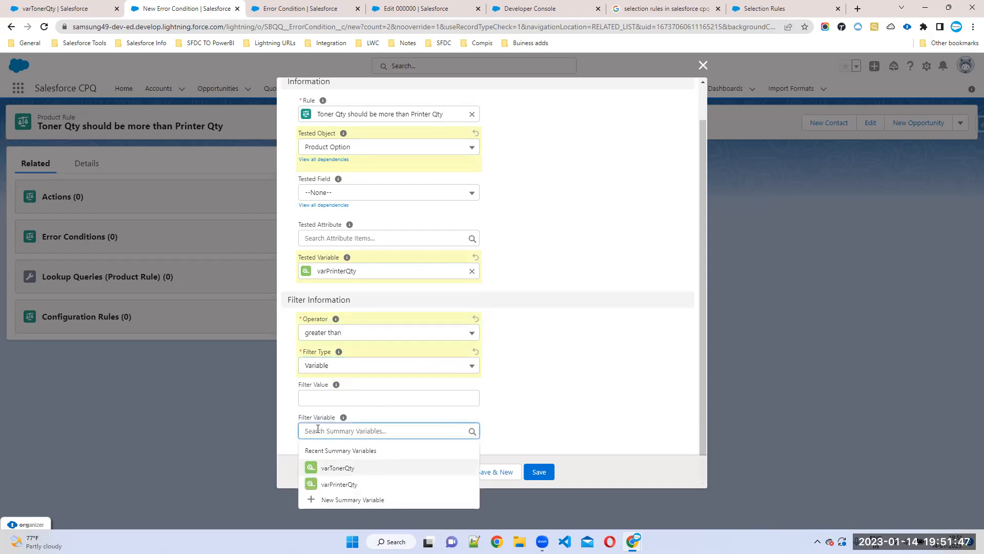
{"action": "left_click", "coordinate": [336, 468]}
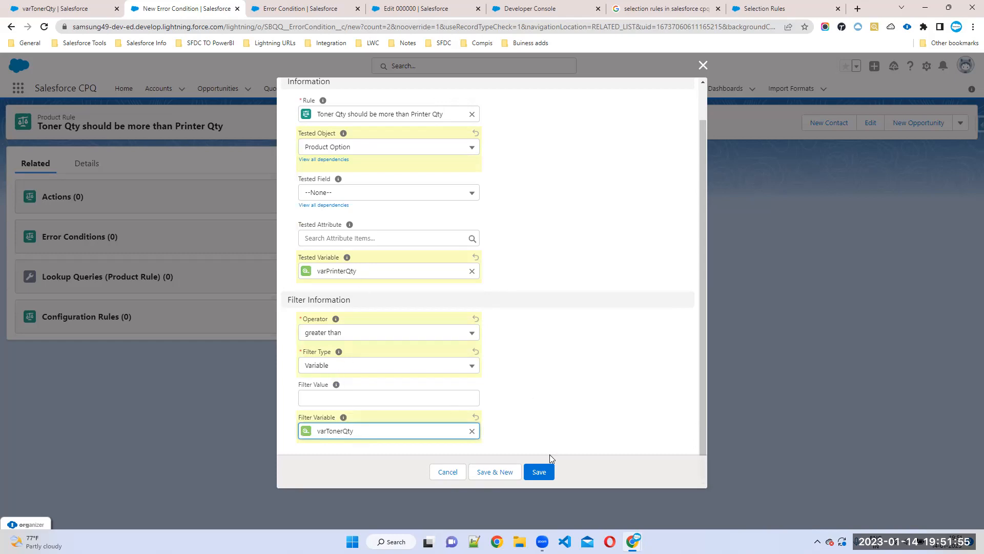
{"action": "left_click", "coordinate": [543, 471]}
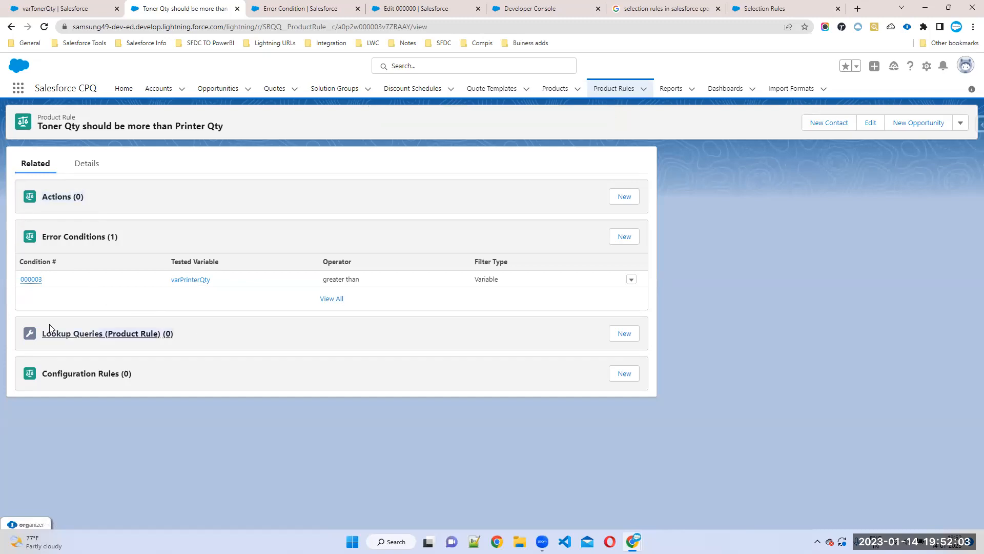
Add an active configuration rule for the product IT Professional Pack to the product rule and save it.
{"action": "left_click", "coordinate": [618, 377]}
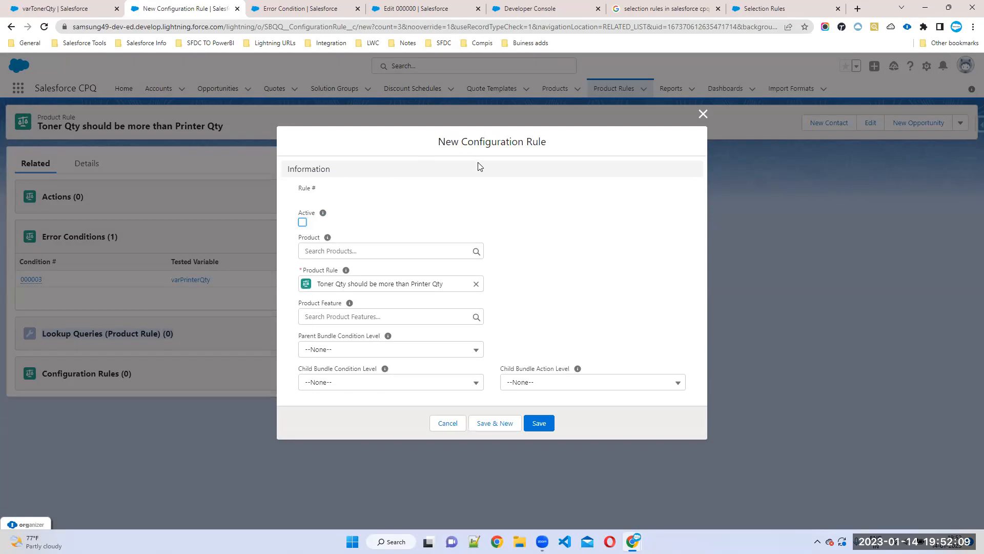
{"action": "left_click", "coordinate": [302, 223]}
{"action": "left_click", "coordinate": [346, 251]}
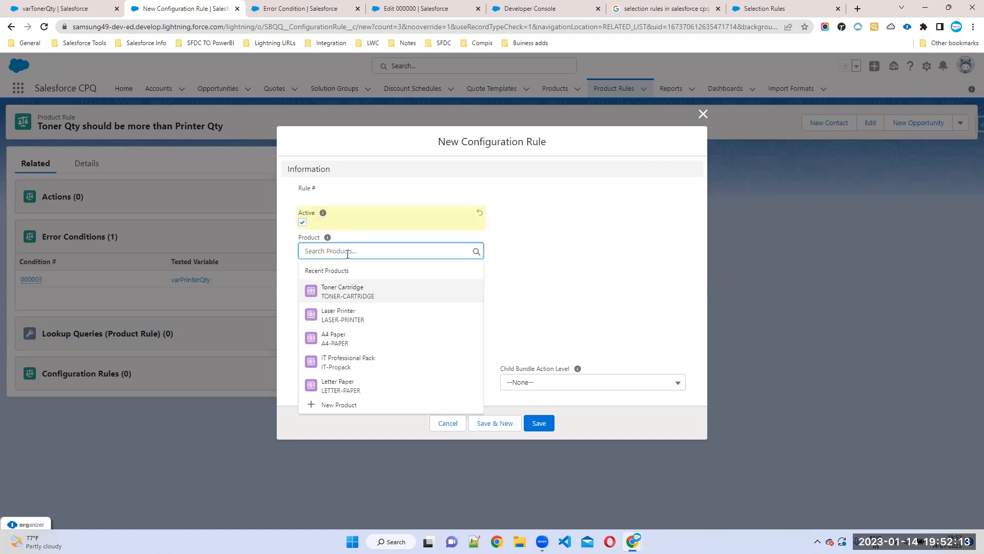
{"action": "left_click", "coordinate": [350, 362]}
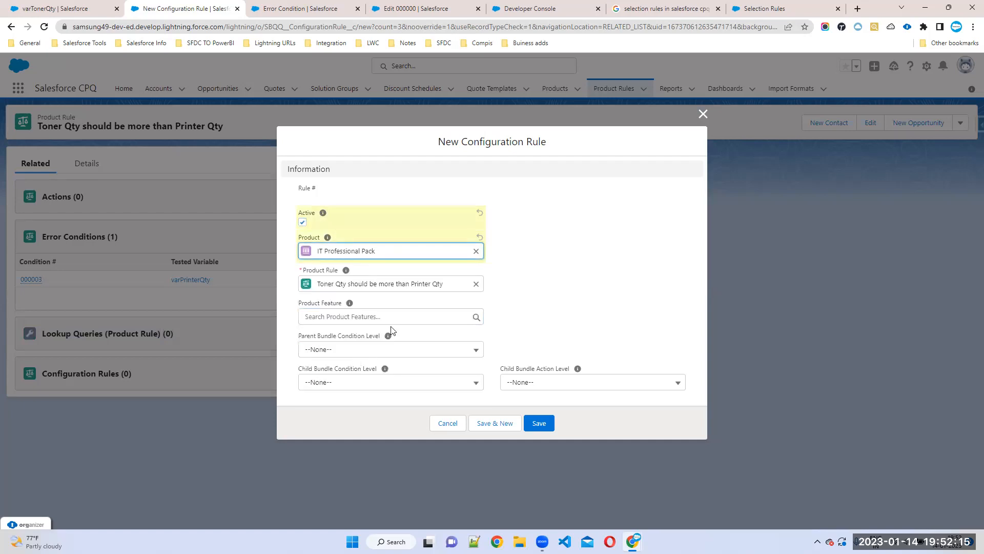
{"action": "left_click", "coordinate": [538, 423]}
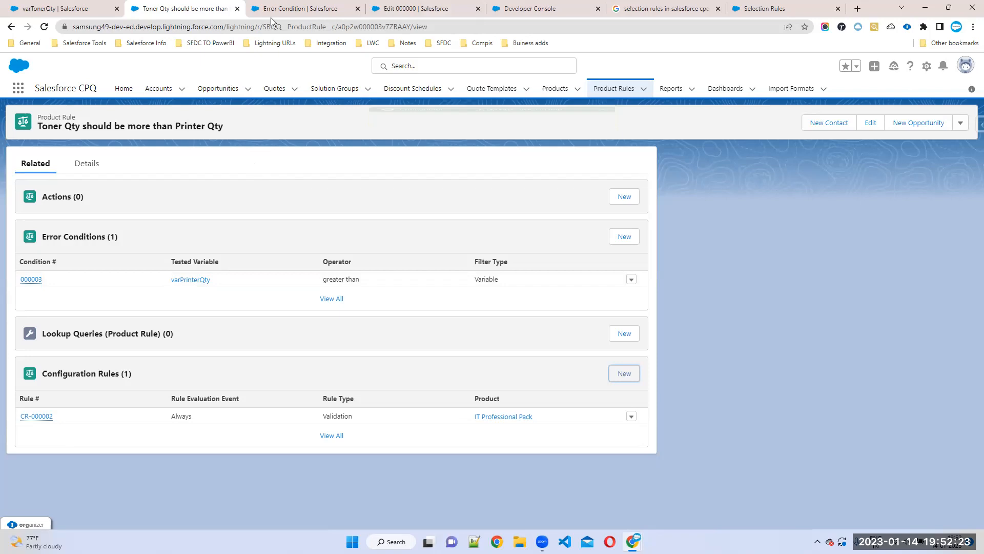
Open the first recently viewed quote in a separate browser tab and start editing its lines.
{"action": "middle_click", "coordinate": [268, 90]}
{"action": "left_click", "coordinate": [253, 9]}
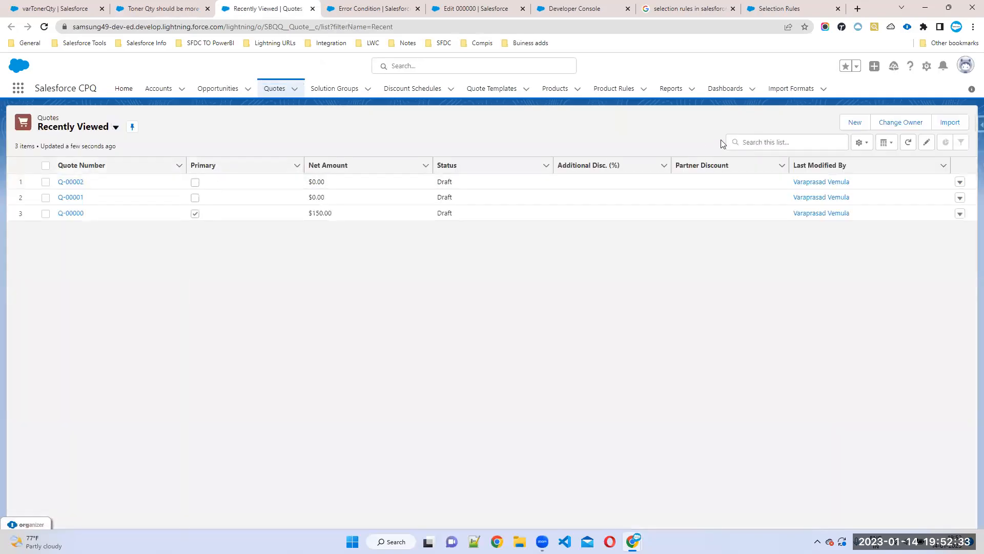
{"action": "left_click", "coordinate": [78, 182]}
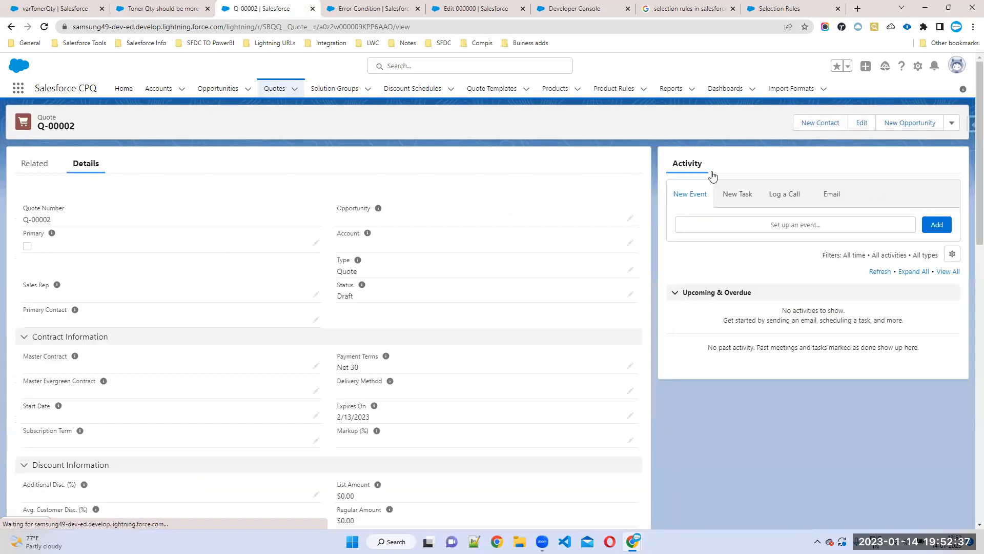
{"action": "left_click", "coordinate": [951, 128]}
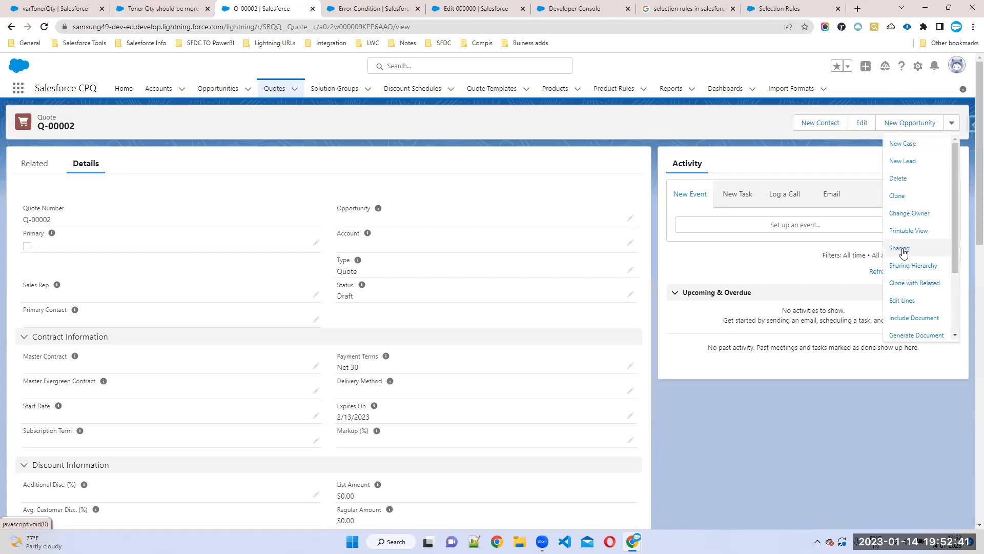
{"action": "left_click", "coordinate": [909, 302]}
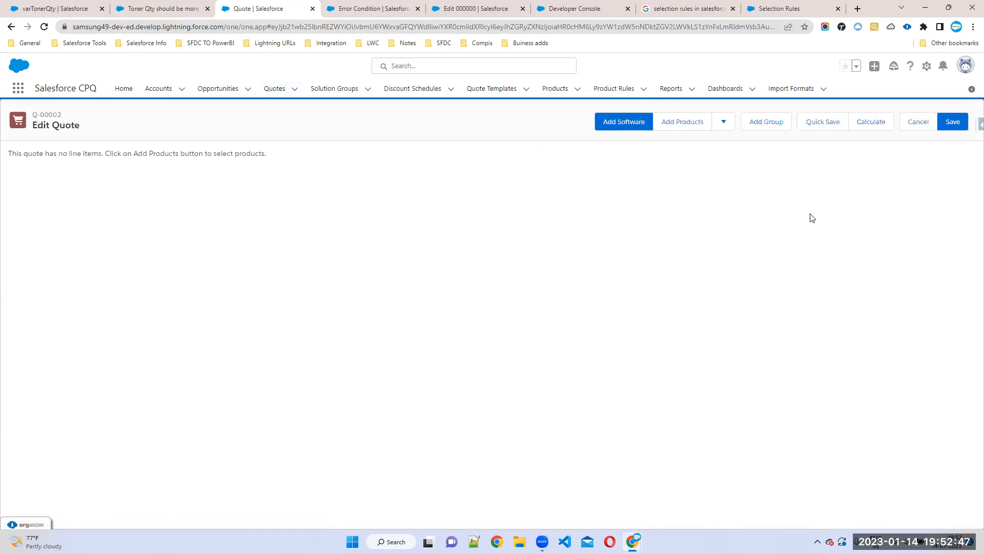
Add the IT Professional Pack product to the quote and open its configuration.
{"action": "left_click", "coordinate": [695, 123]}
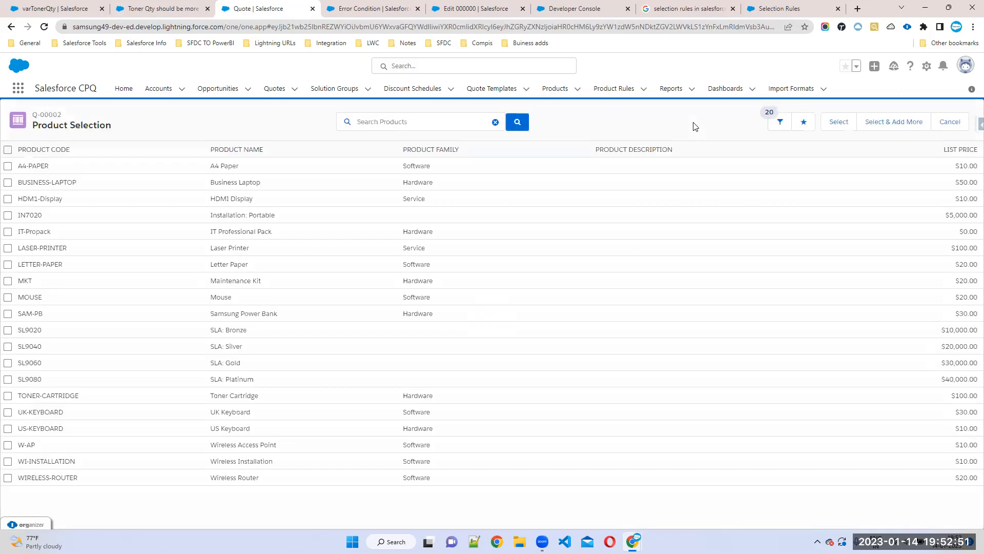
{"action": "left_click", "coordinate": [7, 231]}
{"action": "left_click", "coordinate": [838, 124]}
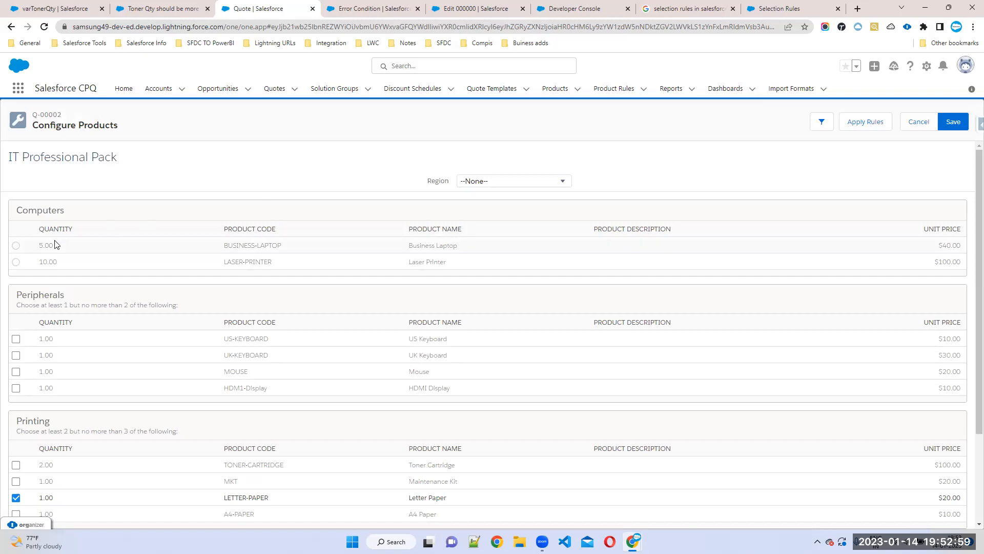
Choose the Laser Printer option in the Computers group of the IT Professional Pack.
{"action": "left_click", "coordinate": [16, 245]}
{"action": "key", "text": "Tab"}
{"action": "left_click", "coordinate": [16, 261]}
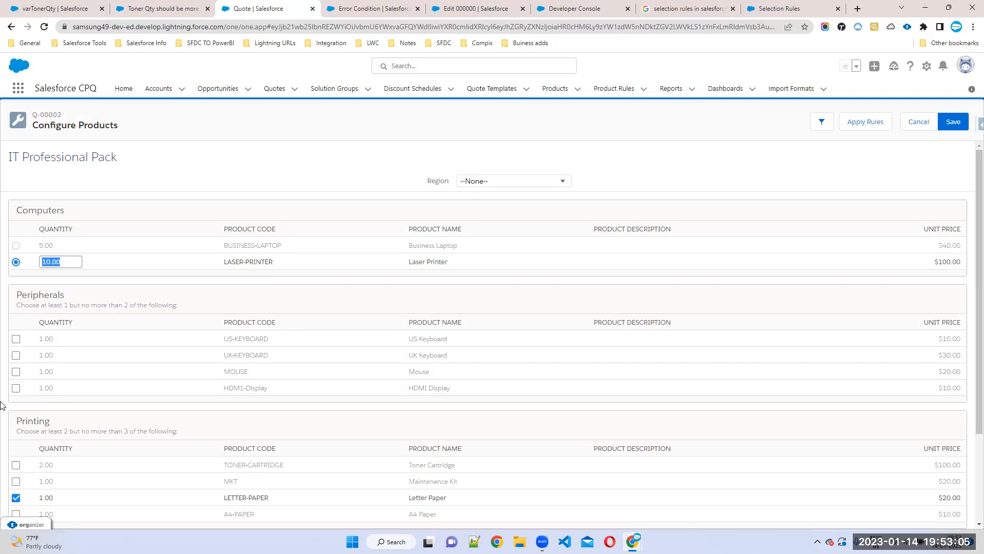
Select the Toner Cartridge option under Printing and the US Keyboard option under Peripherals in the bundle configuration.
{"action": "left_click", "coordinate": [15, 464]}
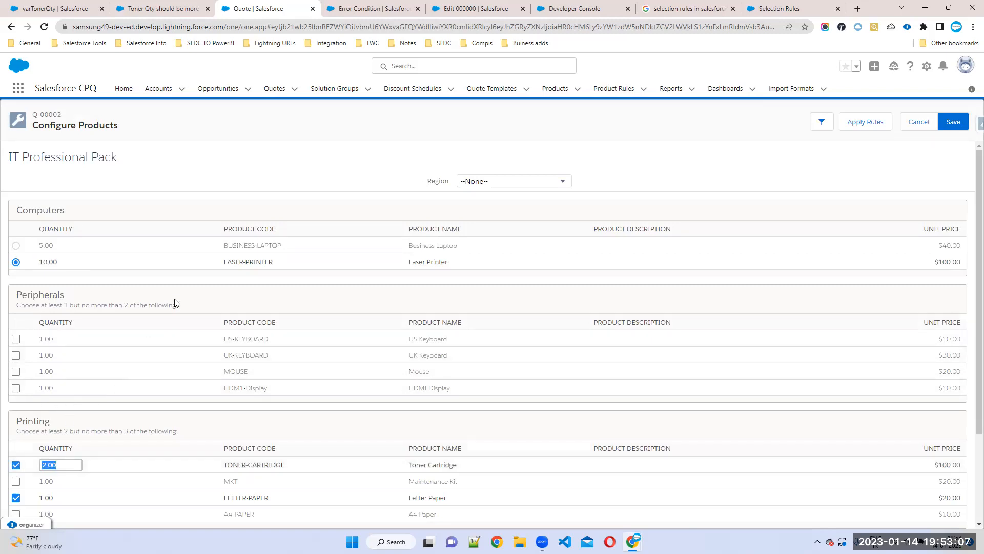
{"action": "scroll", "coordinate": [178, 304], "scroll_direction": "down", "scroll_amount": 2}
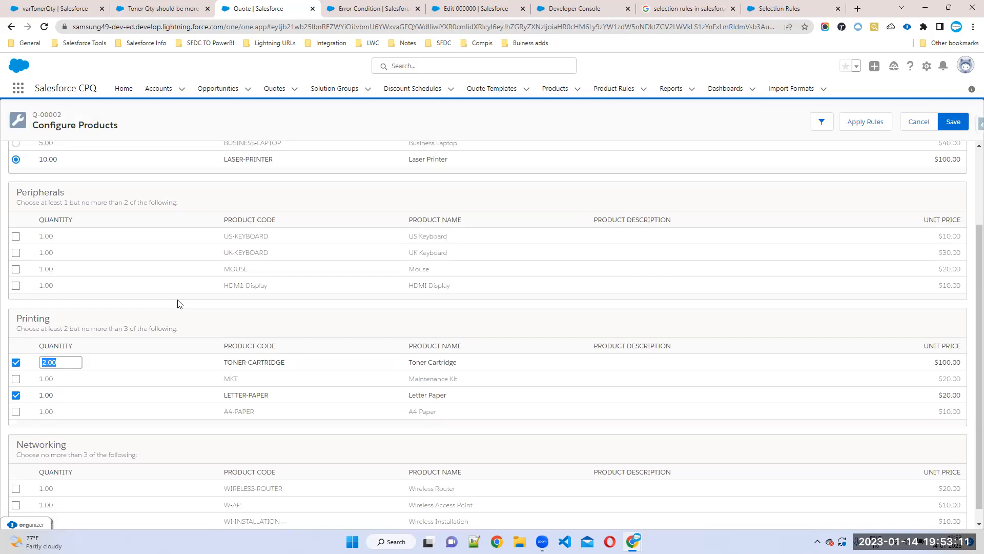
{"action": "scroll", "coordinate": [154, 380], "scroll_direction": "down", "scroll_amount": 1}
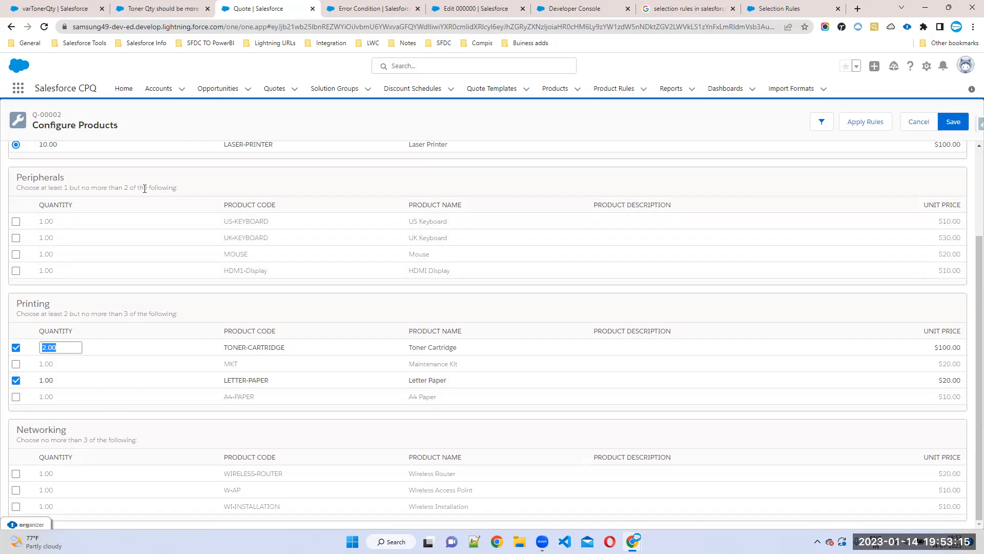
{"action": "left_click", "coordinate": [15, 221]}
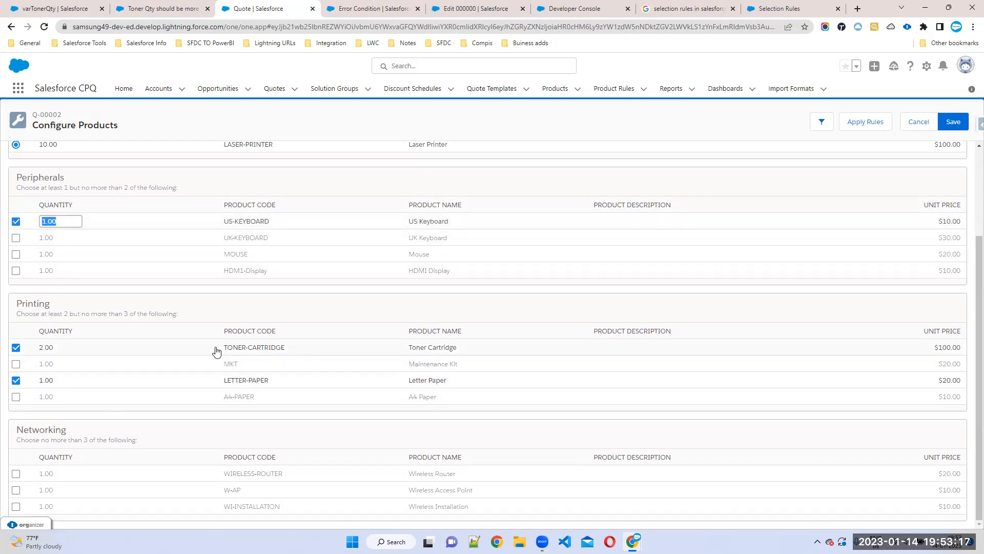
{"action": "scroll", "coordinate": [133, 288], "scroll_direction": "up", "scroll_amount": 2}
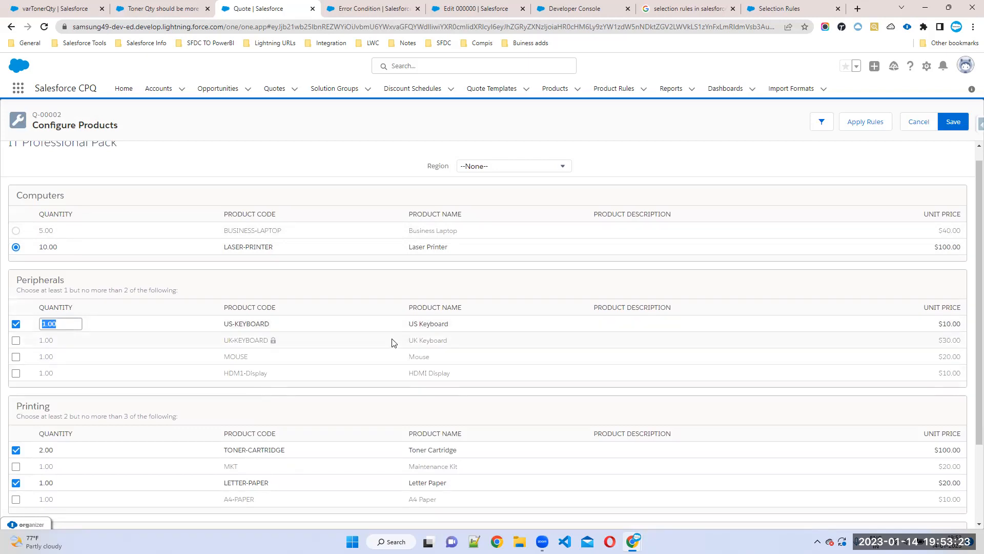
{"action": "scroll", "coordinate": [396, 338], "scroll_direction": "down", "scroll_amount": 2}
{"action": "scroll", "coordinate": [225, 378], "scroll_direction": "up", "scroll_amount": 1}
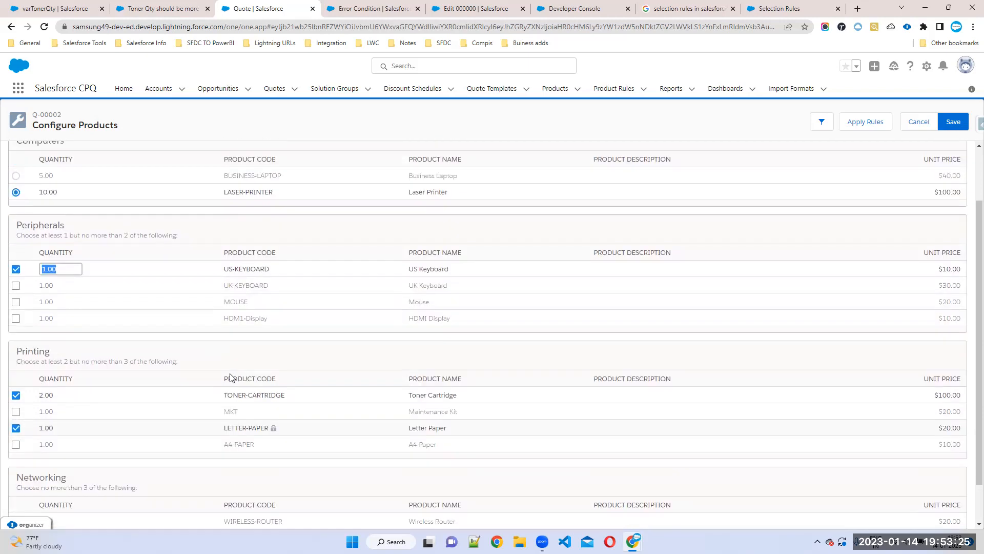
Try to save the IT Professional Pack configuration to test the toner quantity validation rule.
{"action": "left_click", "coordinate": [953, 123]}
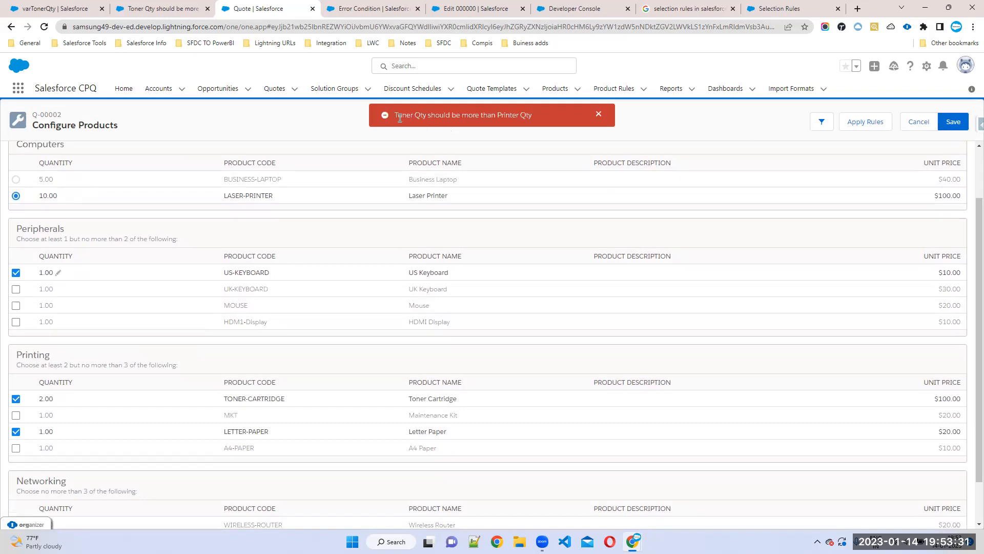
{"action": "left_click_drag", "start_coordinate": [394, 115], "coordinate": [530, 115]}
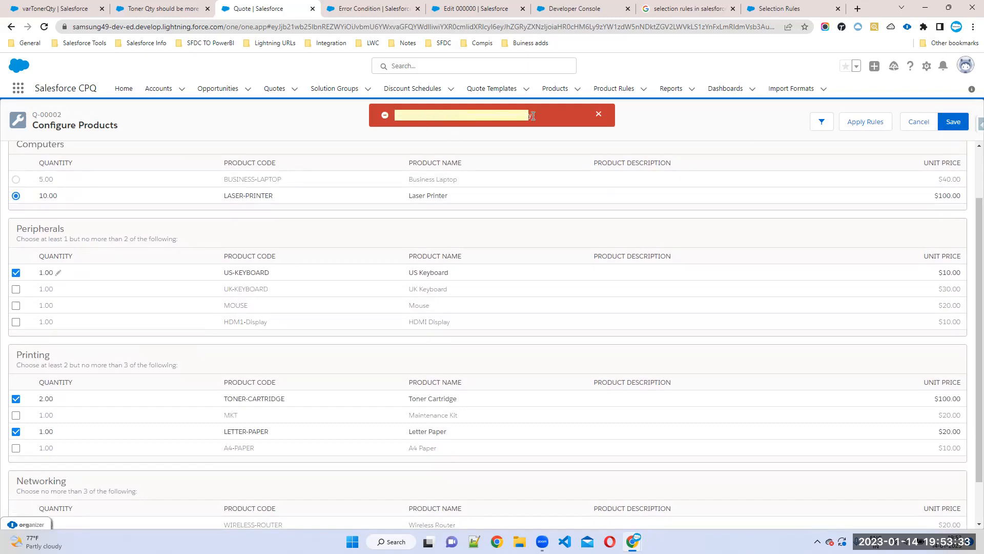
{"action": "left_click", "coordinate": [679, 129]}
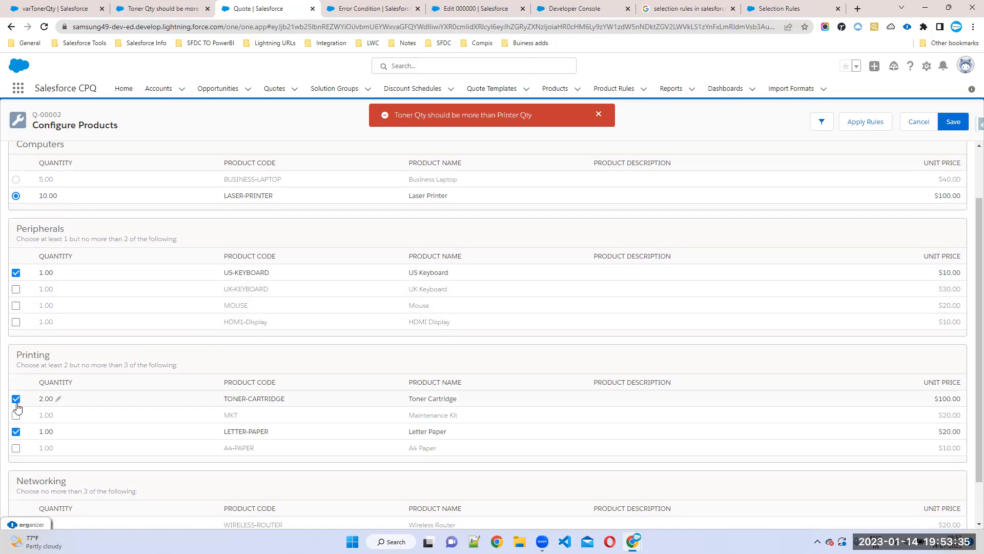
Set the Toner Cartridge quantity to 20 and try to save the configuration.
{"action": "left_click", "coordinate": [55, 403]}
{"action": "left_click", "coordinate": [44, 399]}
{"action": "left_click", "coordinate": [722, 343]}
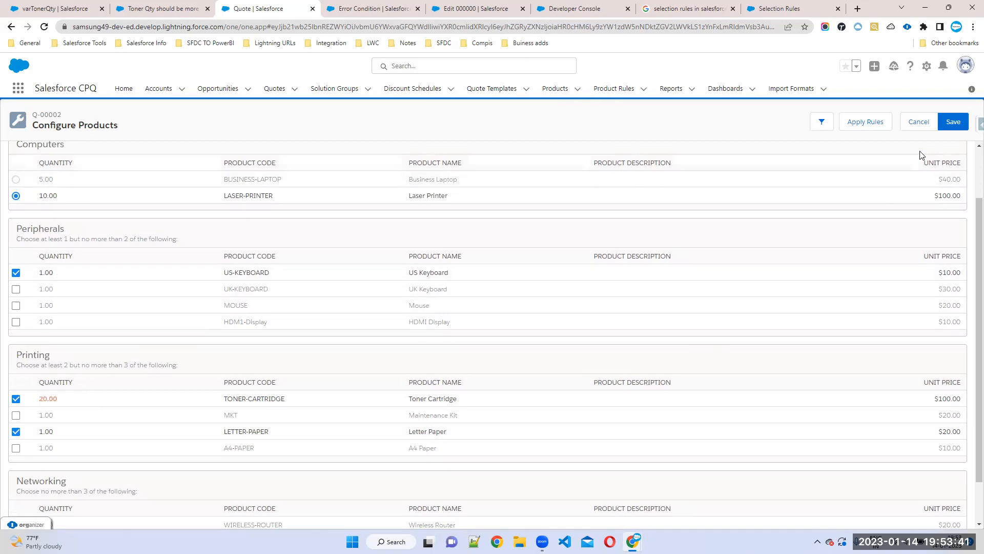
{"action": "left_click", "coordinate": [949, 126]}
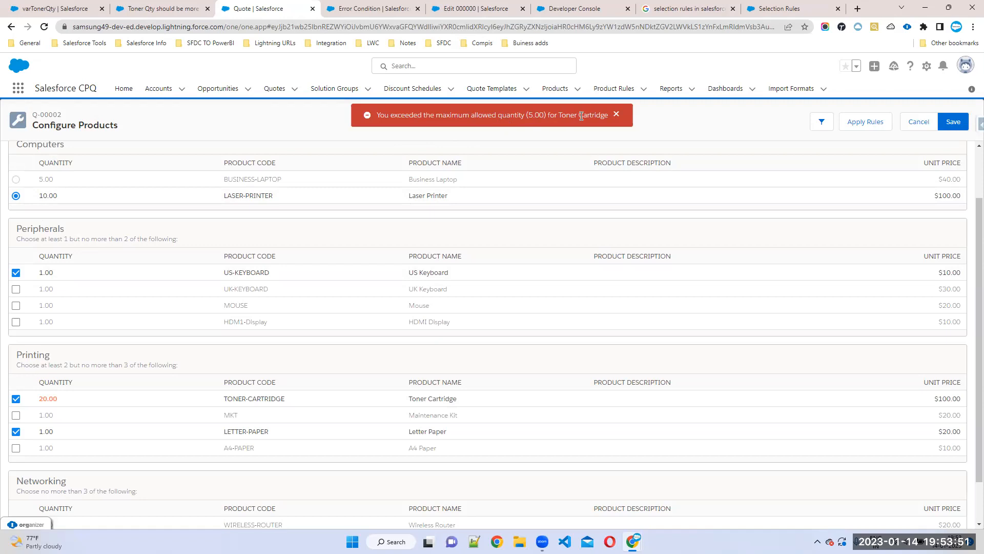
Search for "it" from the product rule's browser tab and open the IT Professional Pack product record.
{"action": "left_click", "coordinate": [160, 8]}
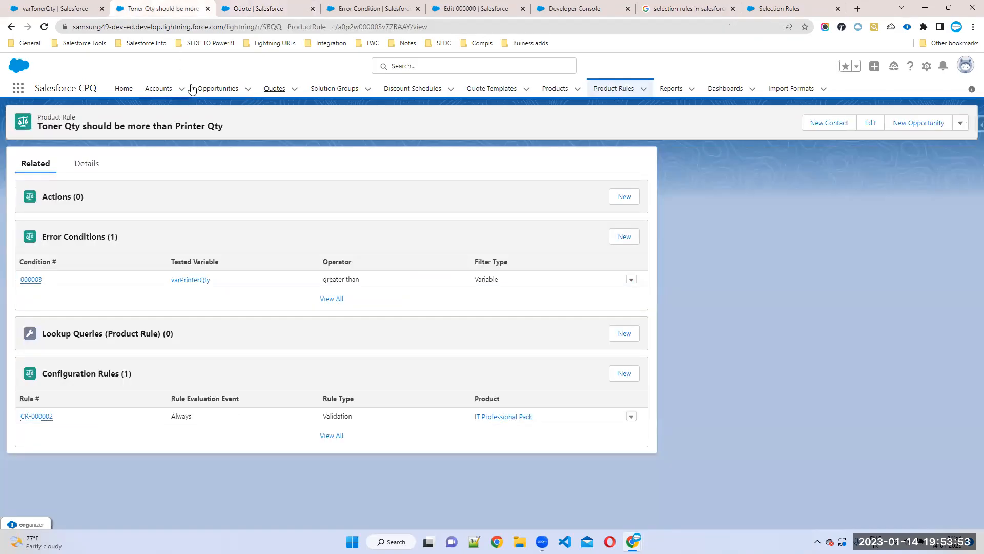
{"action": "left_click", "coordinate": [287, 10]}
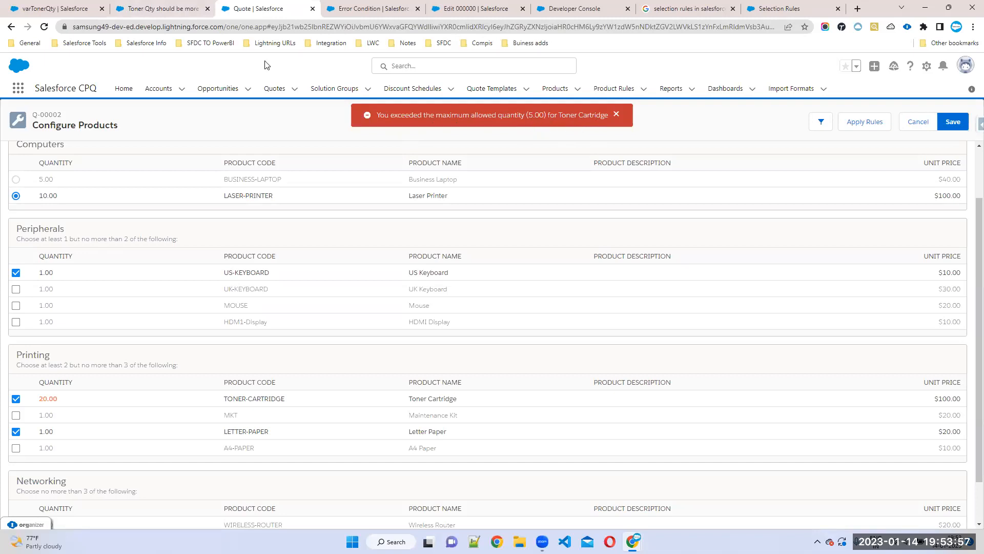
{"action": "left_click", "coordinate": [159, 8]}
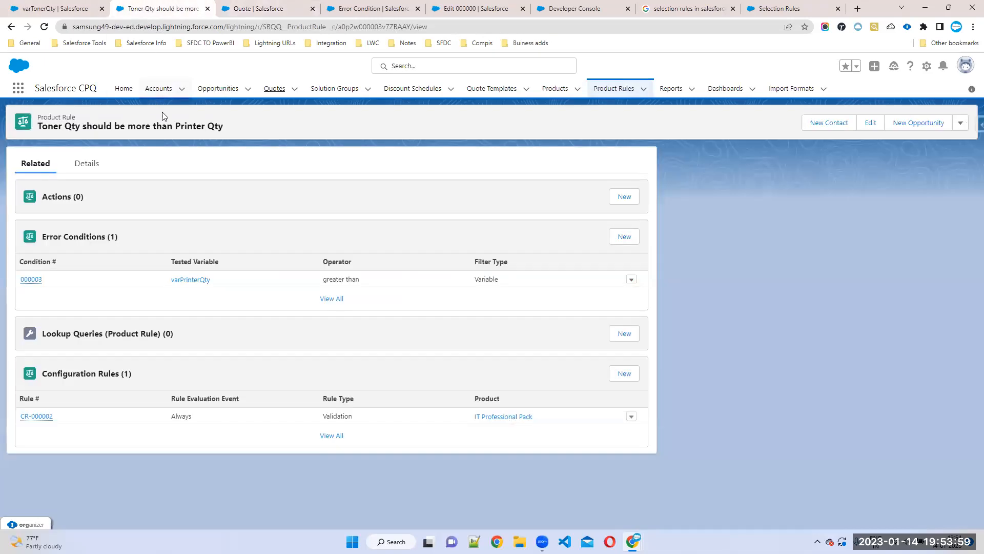
{"action": "left_click", "coordinate": [438, 66]}
{"action": "type", "text": "i"}
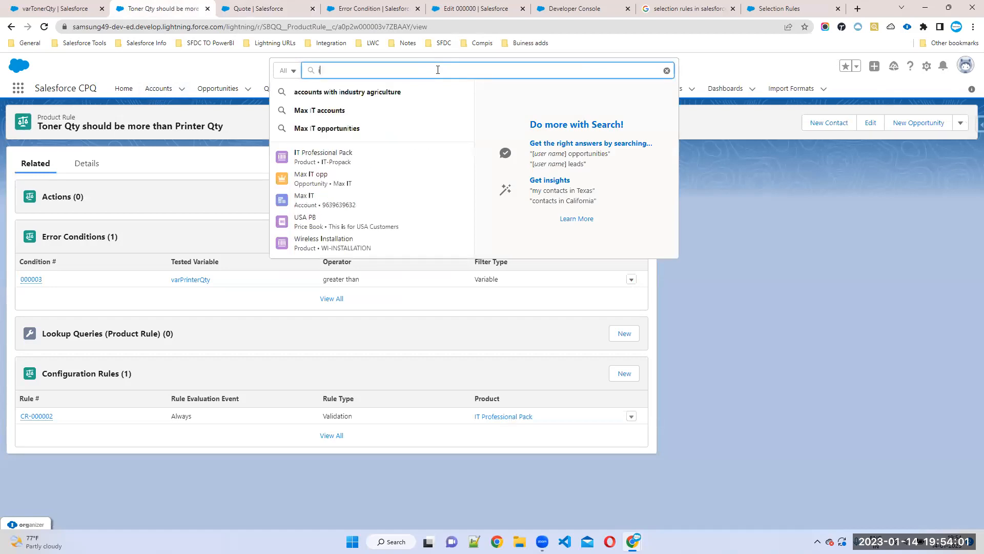
{"action": "type", "text": "t"}
{"action": "left_click", "coordinate": [349, 136]}
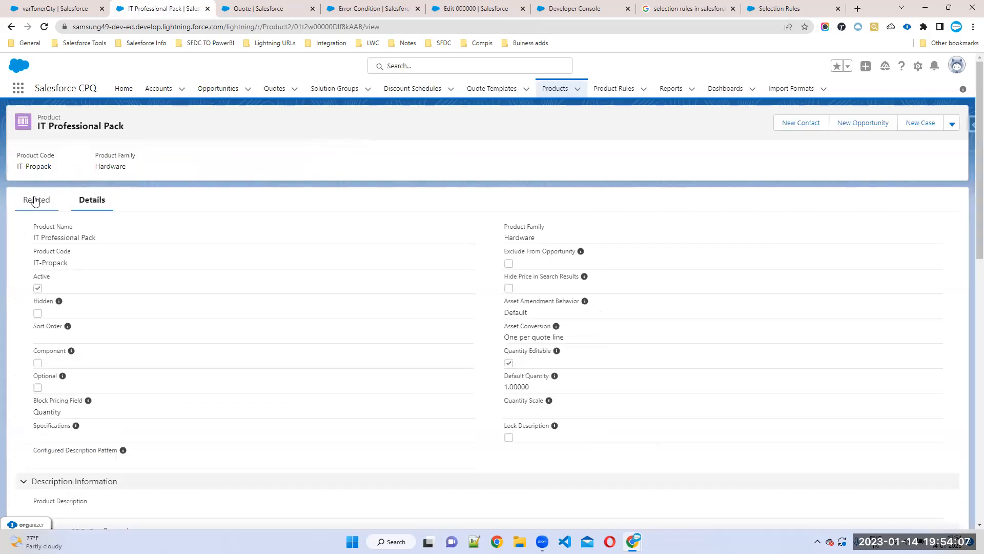
Show all options related to the IT Professional Pack and open the Toner Cartridge option record.
{"action": "left_click", "coordinate": [36, 200]}
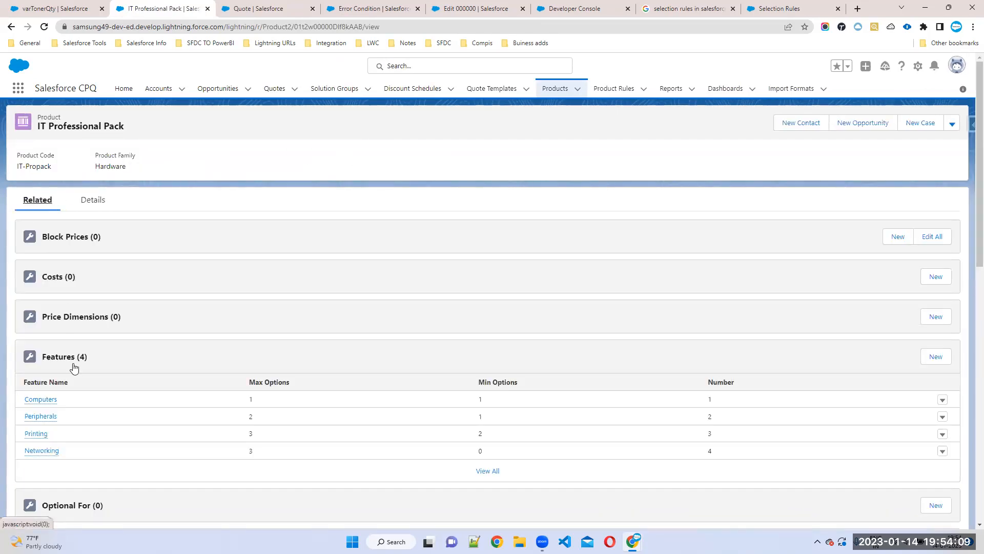
{"action": "scroll", "coordinate": [165, 348], "scroll_direction": "down", "scroll_amount": 6}
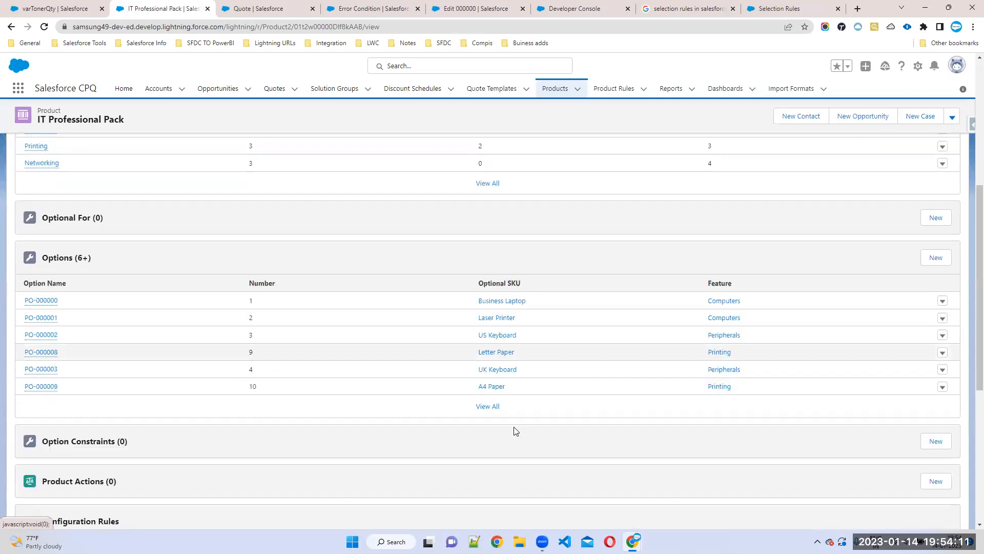
{"action": "left_click", "coordinate": [489, 388]}
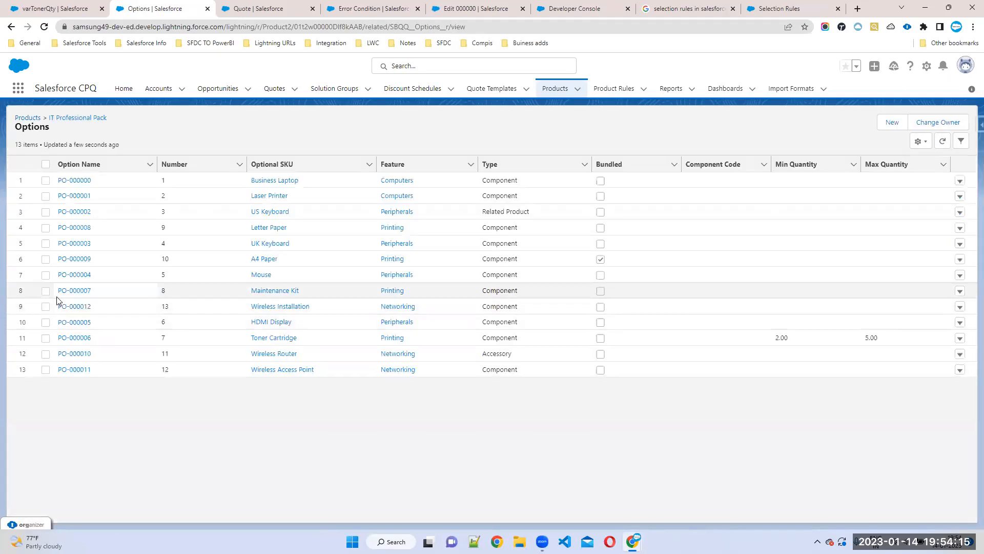
{"action": "left_click", "coordinate": [80, 338]}
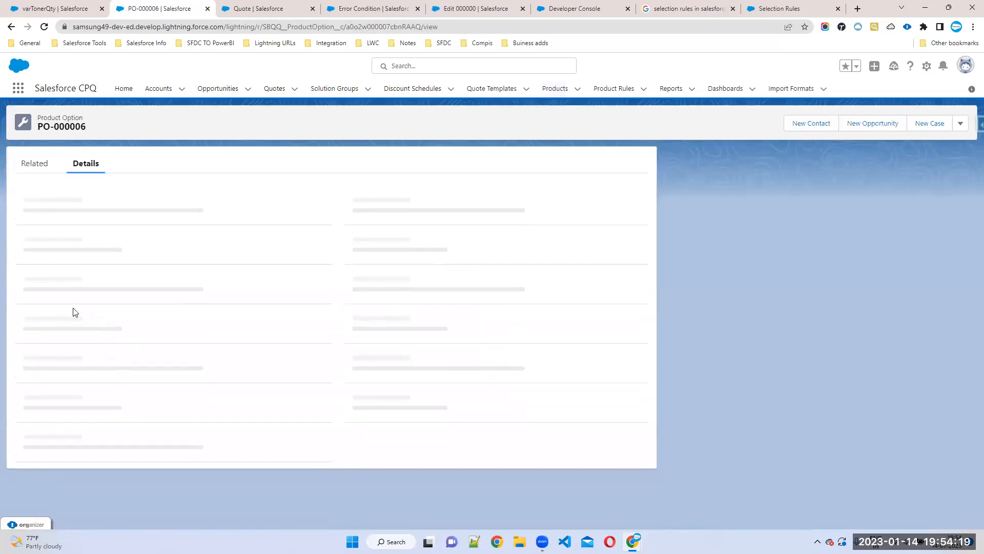
Change the Toner Cartridge option's Max Quantity so that it allows 20 units, and save the record.
{"action": "scroll", "coordinate": [91, 353], "scroll_direction": "down", "scroll_amount": 1}
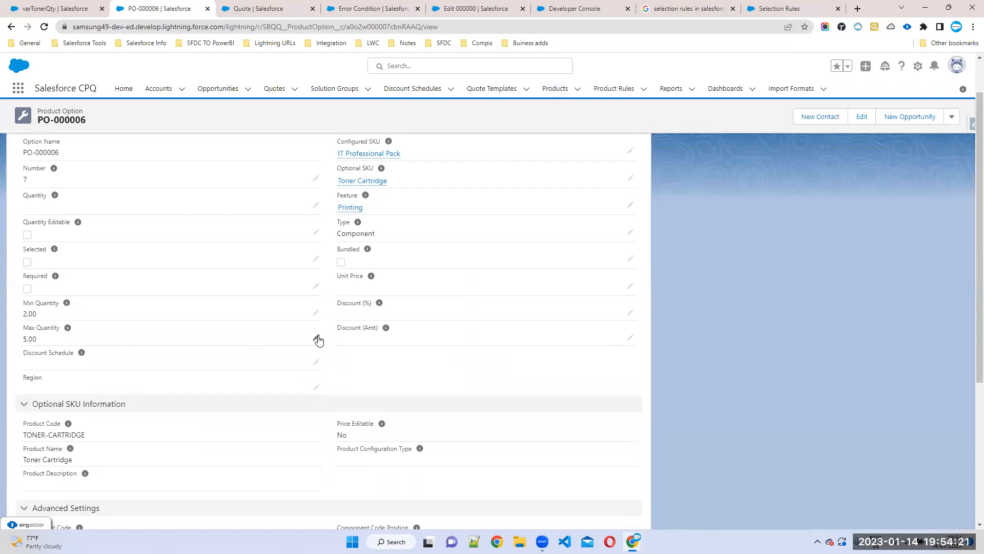
{"action": "double_click", "coordinate": [111, 343]}
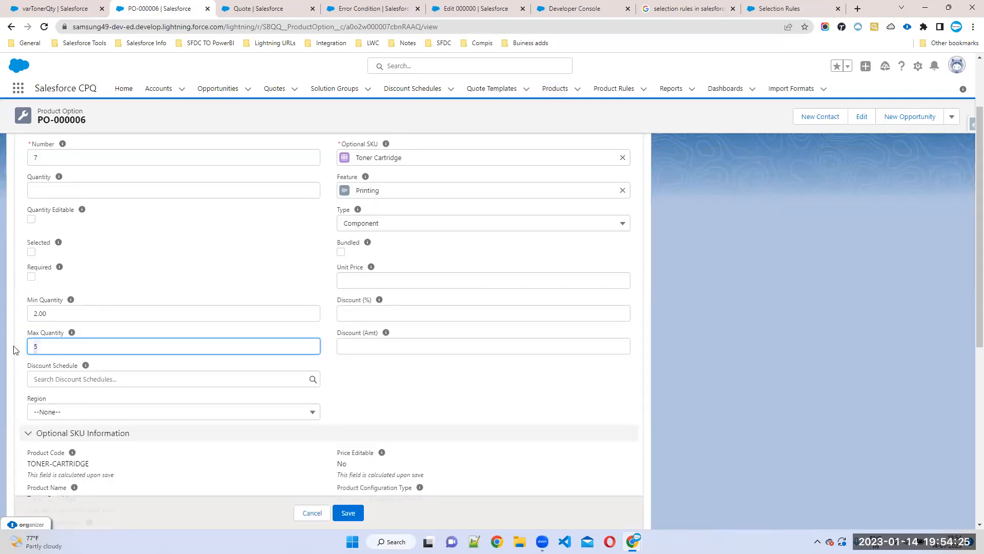
{"action": "scroll", "coordinate": [216, 329], "scroll_direction": "down", "scroll_amount": 6}
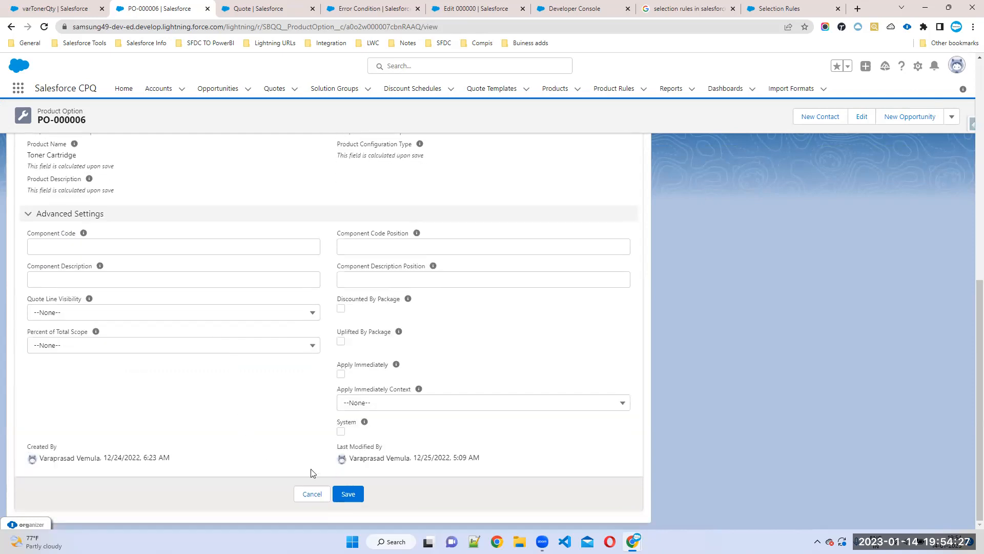
{"action": "left_click", "coordinate": [334, 487]}
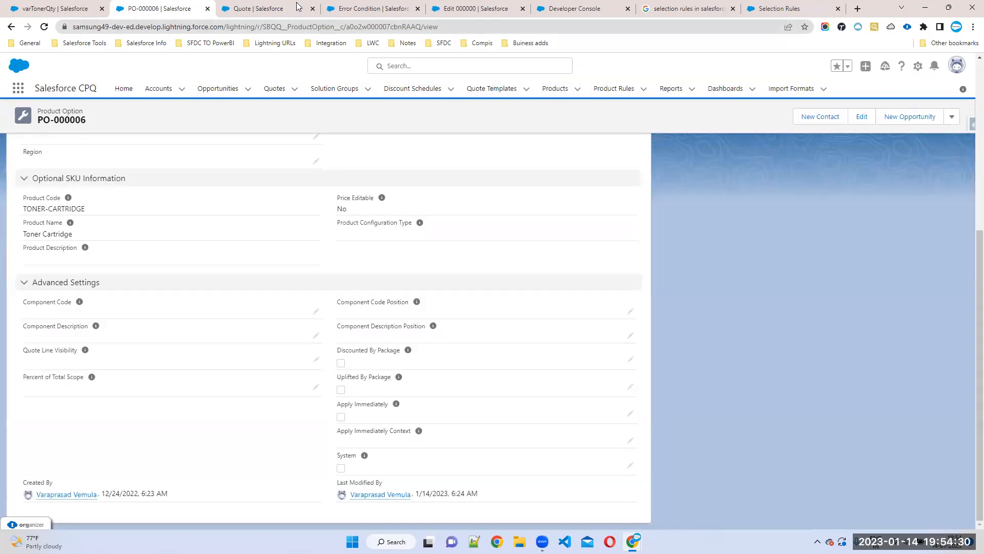
Return to the quote and save the IT Professional Pack configuration with 20 toner cartridges.
{"action": "left_click", "coordinate": [298, 7]}
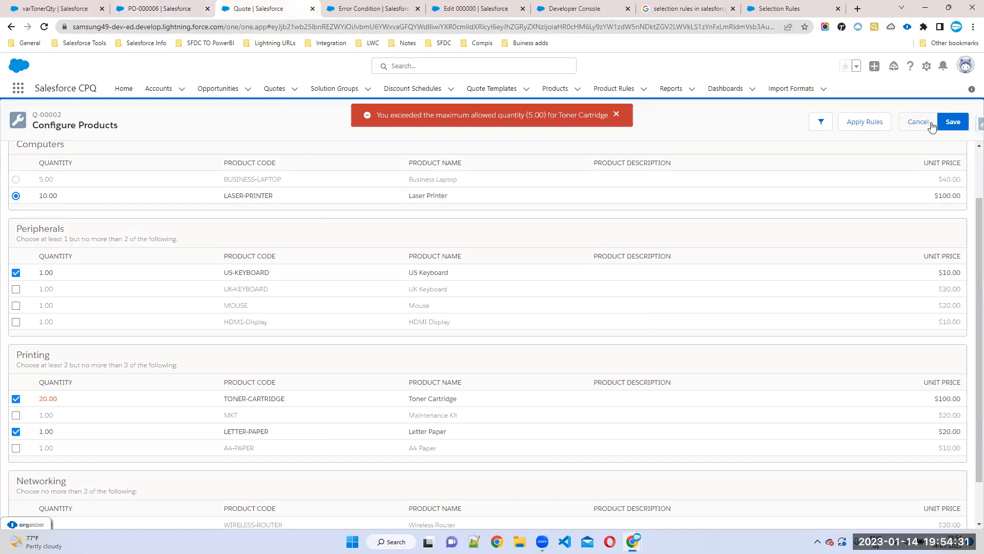
{"action": "left_click", "coordinate": [953, 122]}
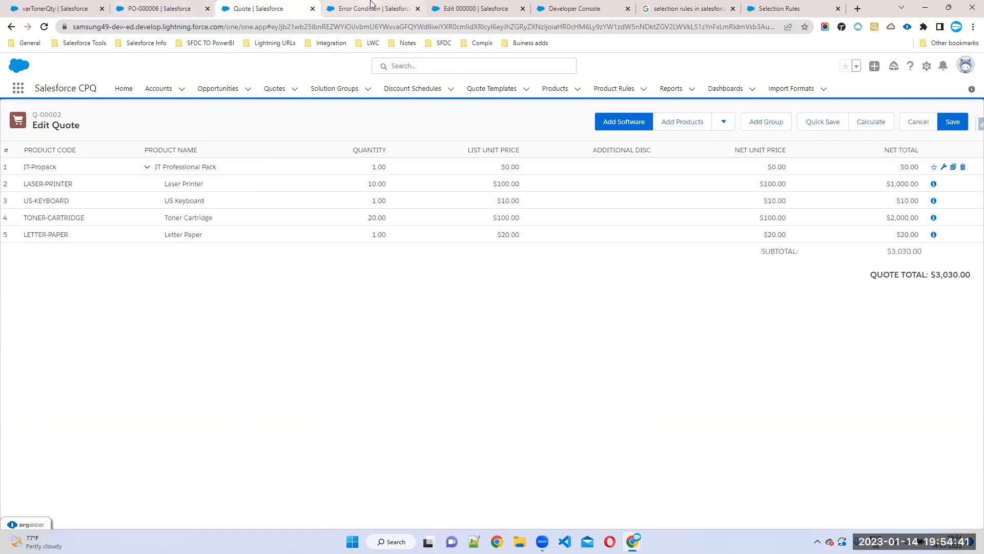
Open the product rule "Toner Qty should be more than Printer Qty" and review its details and related records.
{"action": "left_click", "coordinate": [72, 9]}
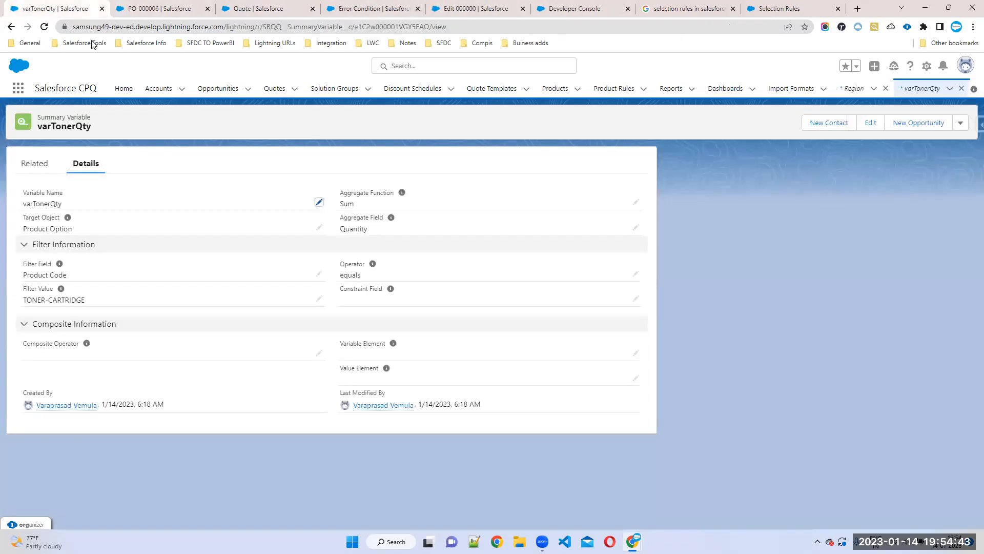
{"action": "left_click", "coordinate": [604, 91]}
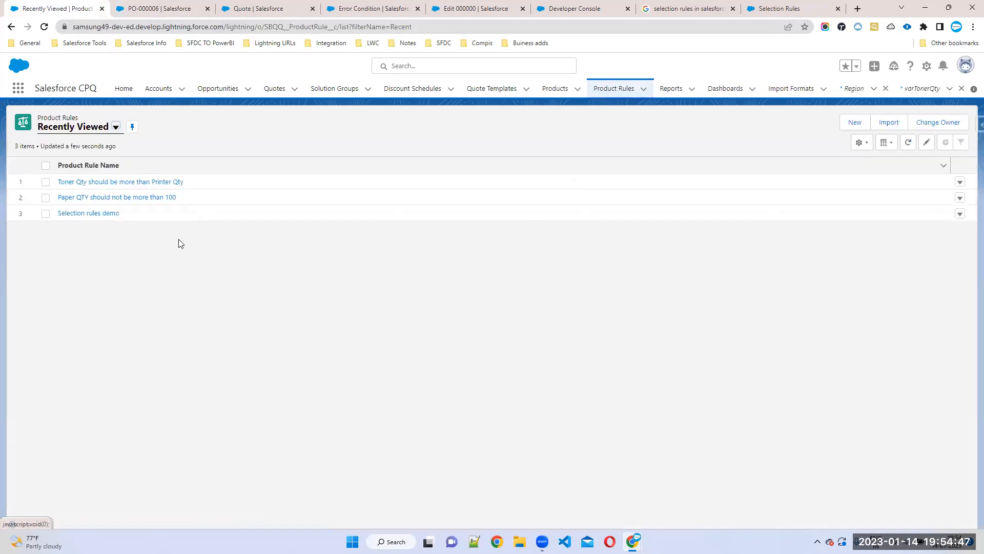
{"action": "left_click", "coordinate": [90, 183]}
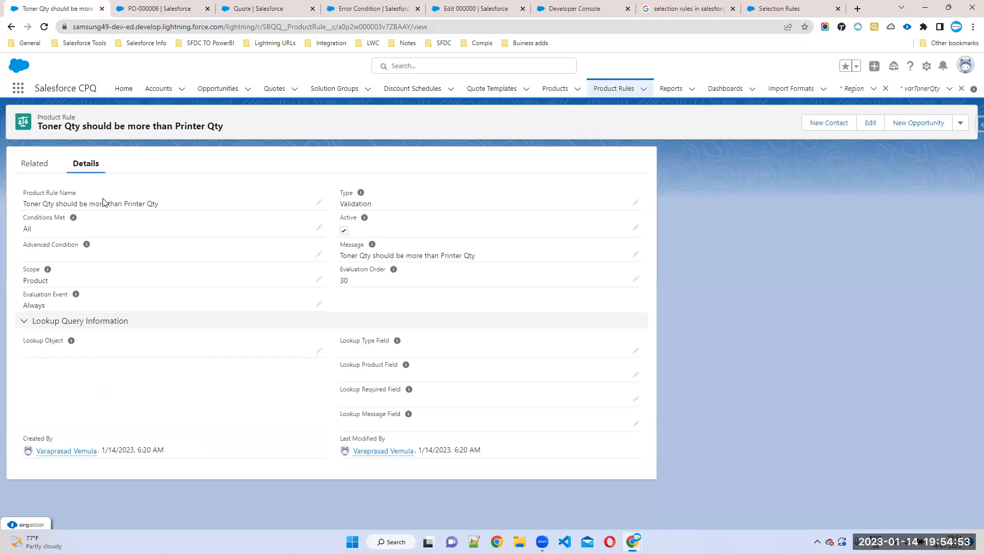
{"action": "left_click", "coordinate": [32, 175]}
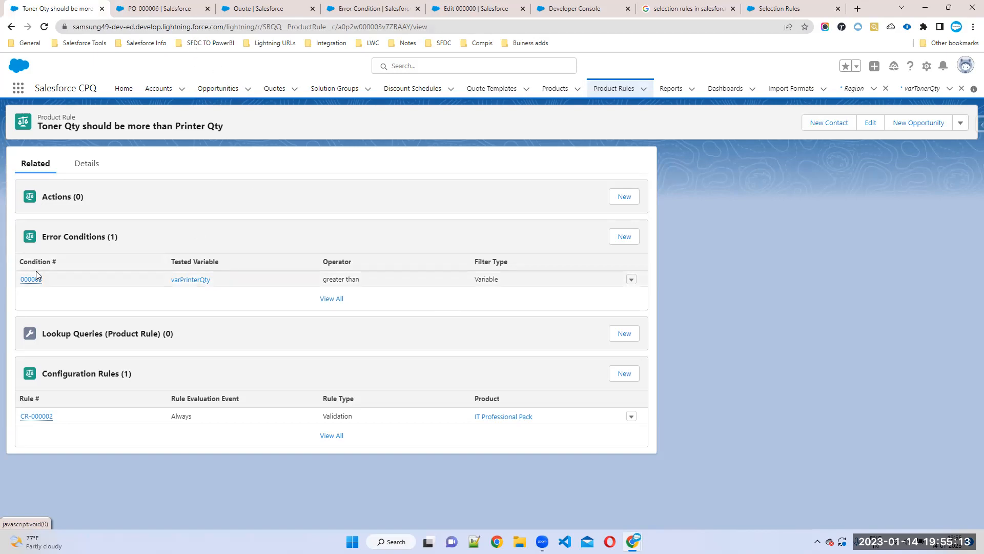
Change the toner quantity product rule's type to Alert, save it, and return to the quote's line editor.
{"action": "left_click", "coordinate": [274, 10]}
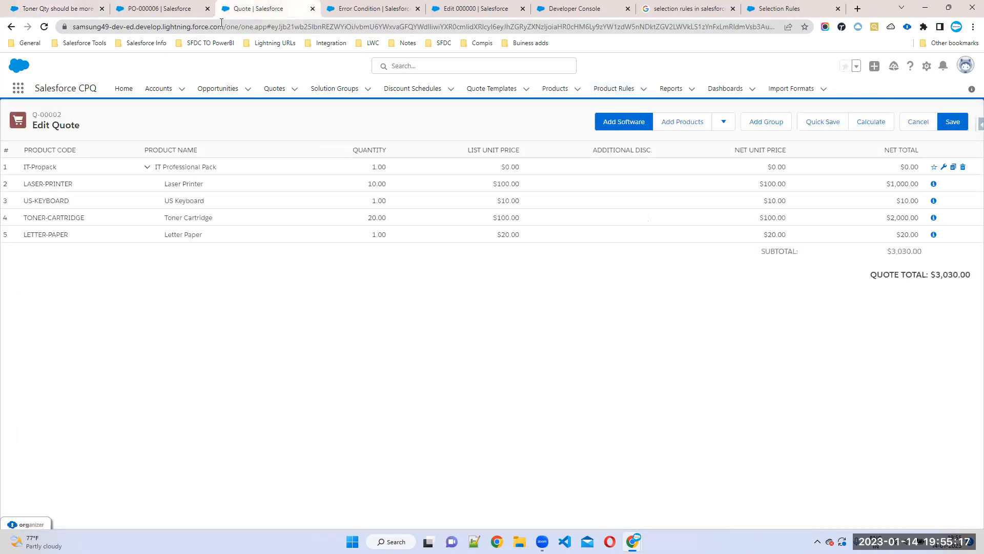
{"action": "left_click", "coordinate": [81, 10]}
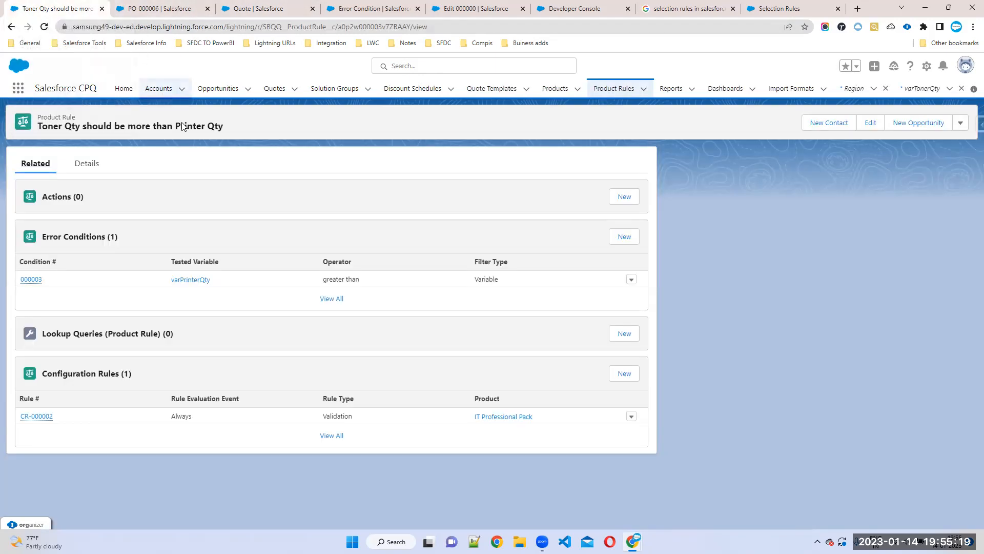
{"action": "left_click", "coordinate": [85, 162]}
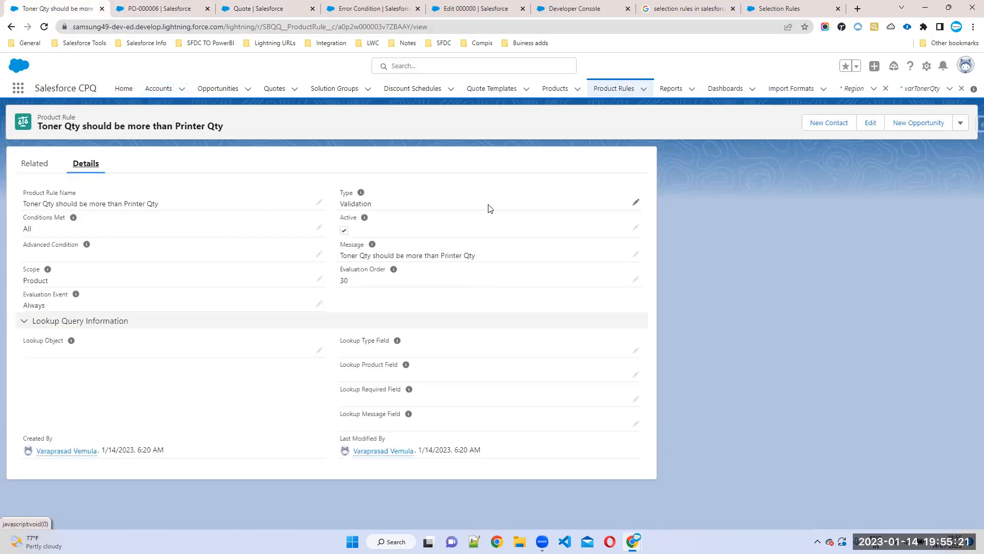
{"action": "left_click", "coordinate": [635, 203]}
{"action": "left_click", "coordinate": [362, 217]}
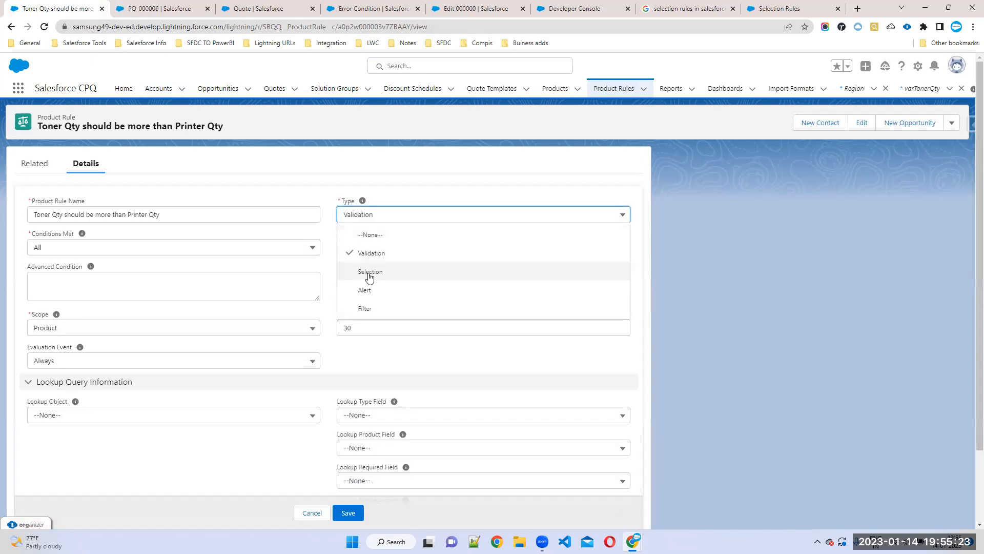
{"action": "left_click", "coordinate": [364, 290]}
{"action": "scroll", "coordinate": [352, 364], "scroll_direction": "down", "scroll_amount": 2}
{"action": "left_click", "coordinate": [342, 493]}
{"action": "left_click", "coordinate": [246, 9]}
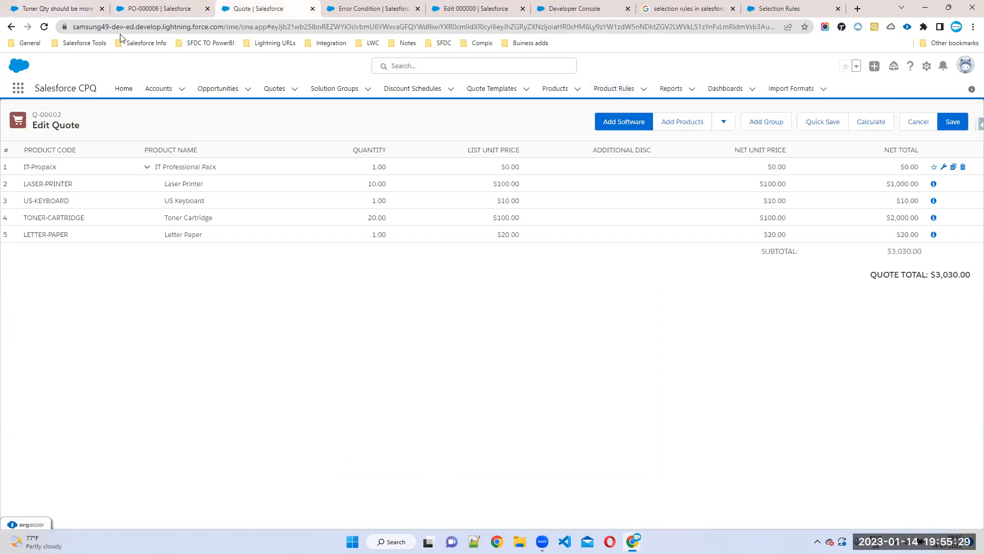
Reload the quote line editor and add the IT Professional Pack product to the quote.
{"action": "left_click", "coordinate": [44, 30]}
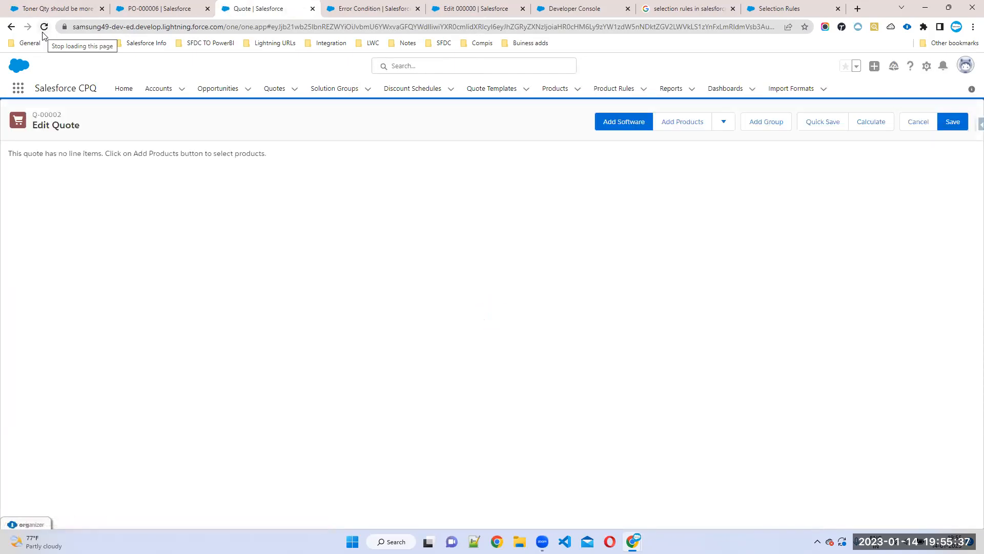
{"action": "left_click", "coordinate": [678, 128]}
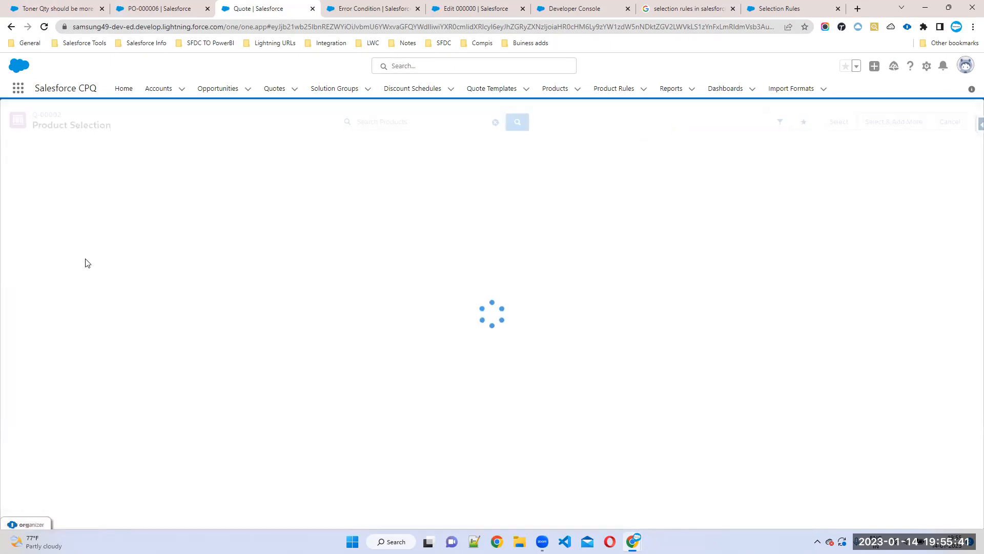
{"action": "left_click", "coordinate": [8, 231]}
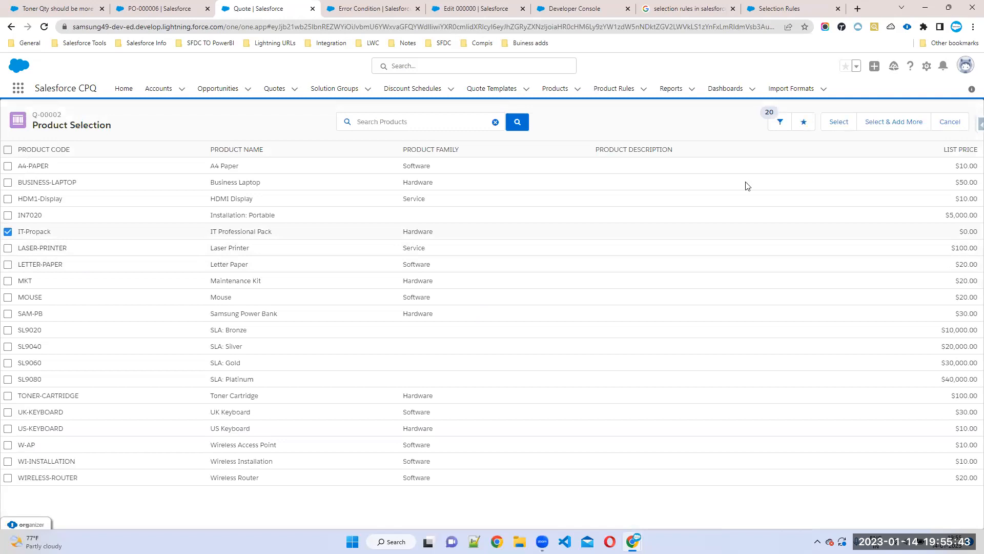
{"action": "left_click", "coordinate": [837, 122]}
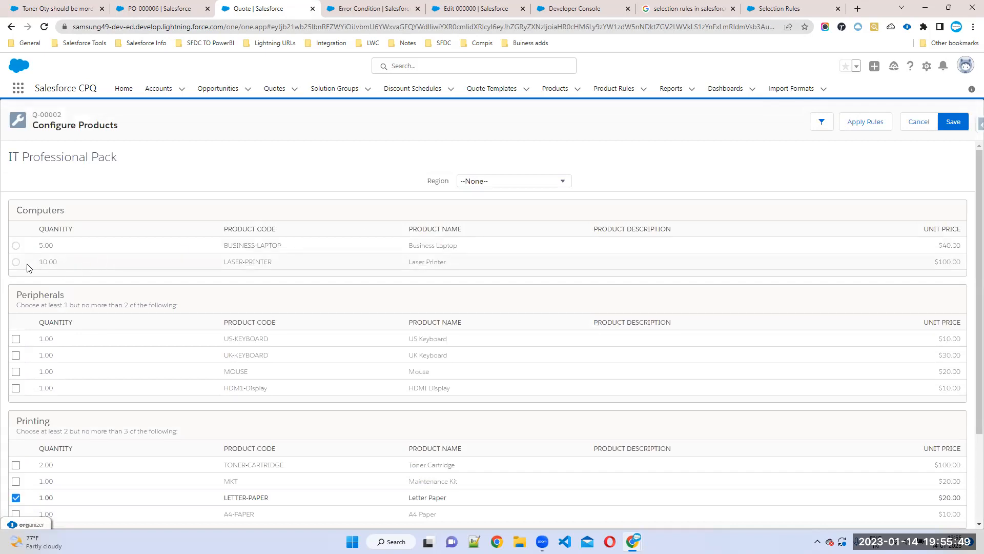
Configure the bundle with Laser Printer, US Keyboard, Letter Paper and A4 Paper but no Toner Cartridge, apply the rules and save.
{"action": "left_click", "coordinate": [16, 261]}
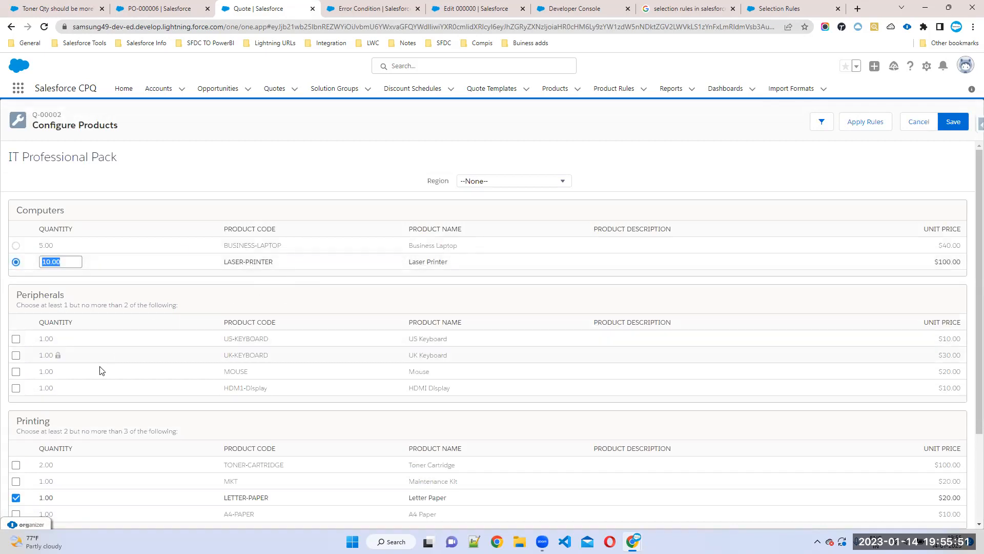
{"action": "left_click", "coordinate": [16, 465]}
{"action": "left_click", "coordinate": [16, 465]}
{"action": "scroll", "coordinate": [208, 365], "scroll_direction": "down", "scroll_amount": 2}
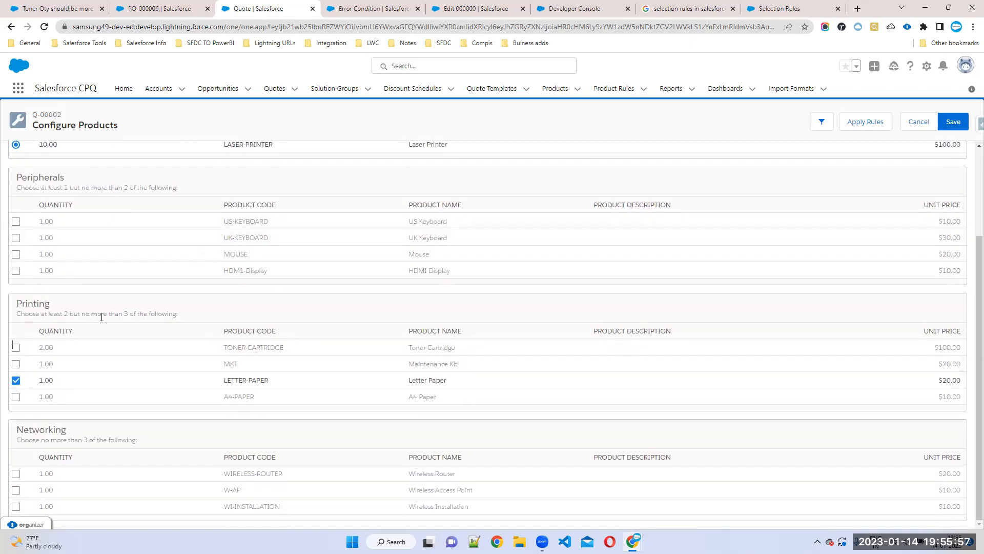
{"action": "left_click", "coordinate": [16, 221]}
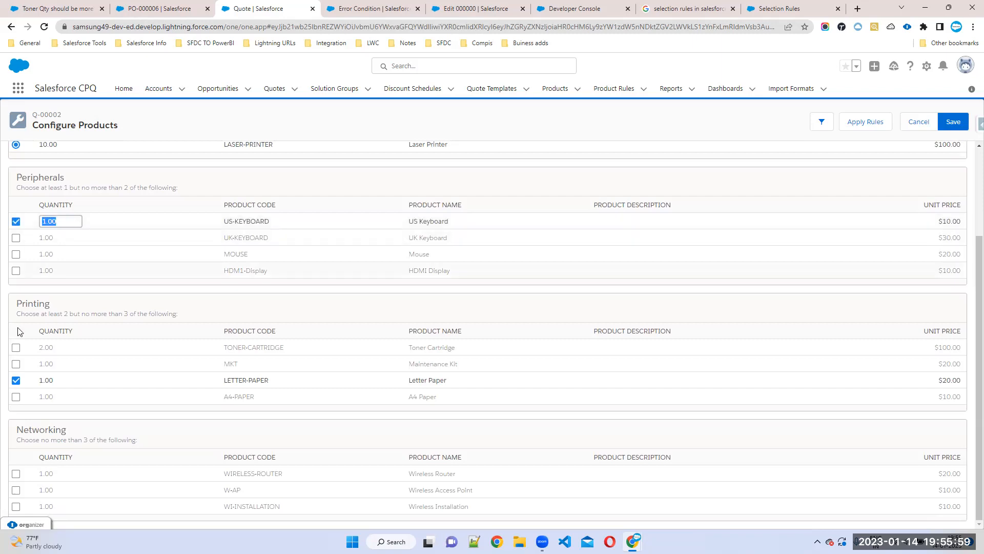
{"action": "left_click", "coordinate": [16, 397]}
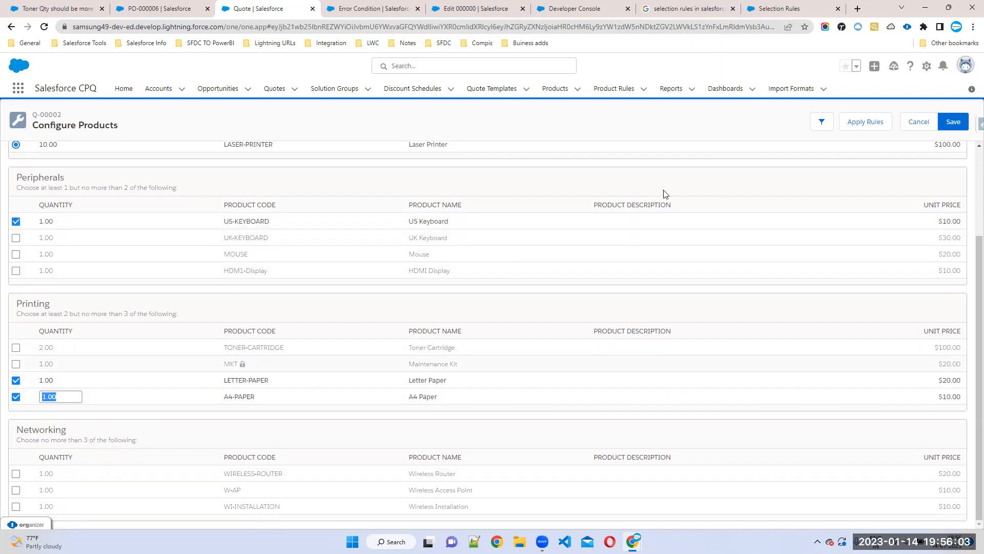
{"action": "left_click", "coordinate": [853, 124]}
{"action": "scroll", "coordinate": [619, 247], "scroll_direction": "up", "scroll_amount": 3}
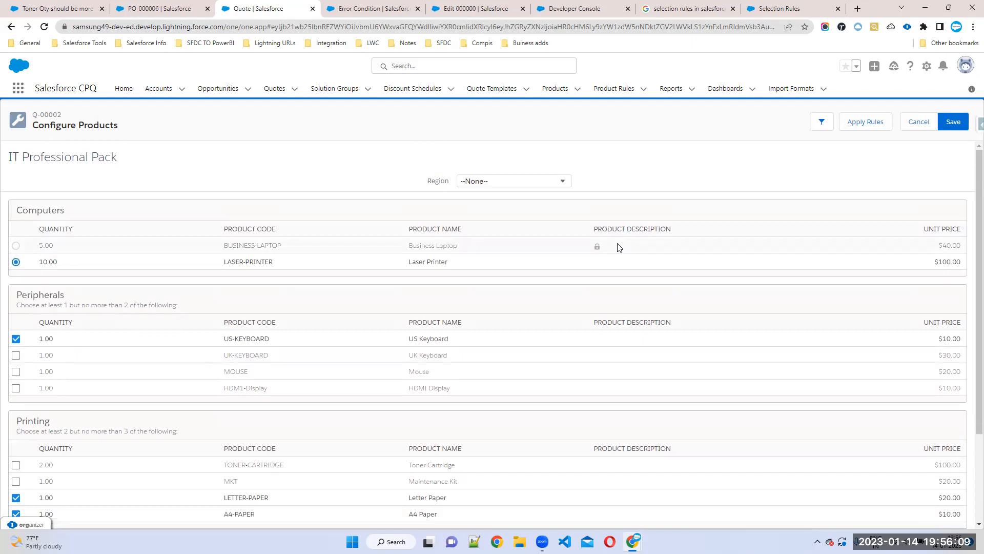
{"action": "scroll", "coordinate": [391, 303], "scroll_direction": "down", "scroll_amount": 2}
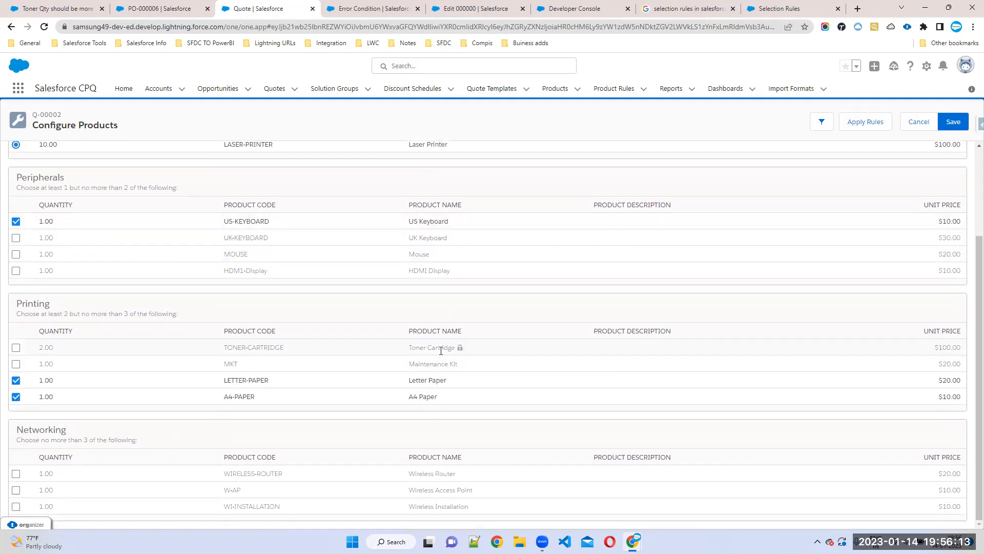
{"action": "left_click", "coordinate": [950, 125]}
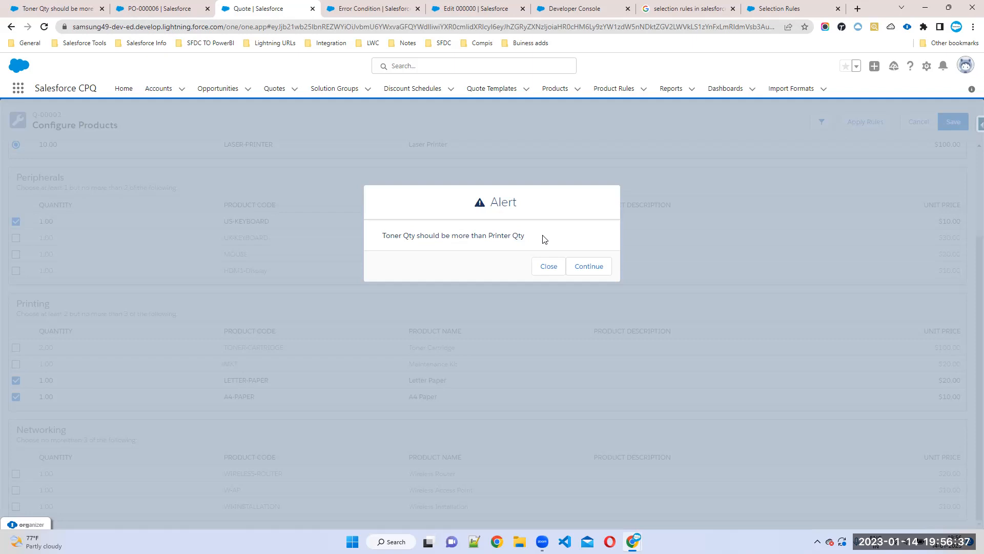
Start a new error condition on the toner quantity product rule, testing the Product Option field SBQQ__ProductCode__c.
{"action": "left_click", "coordinate": [45, 10]}
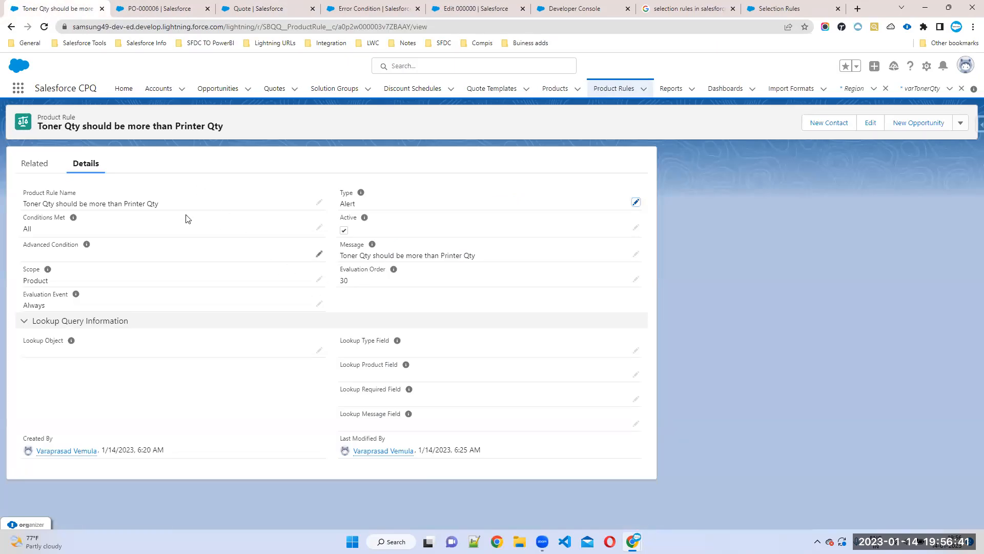
{"action": "left_click", "coordinate": [43, 166]}
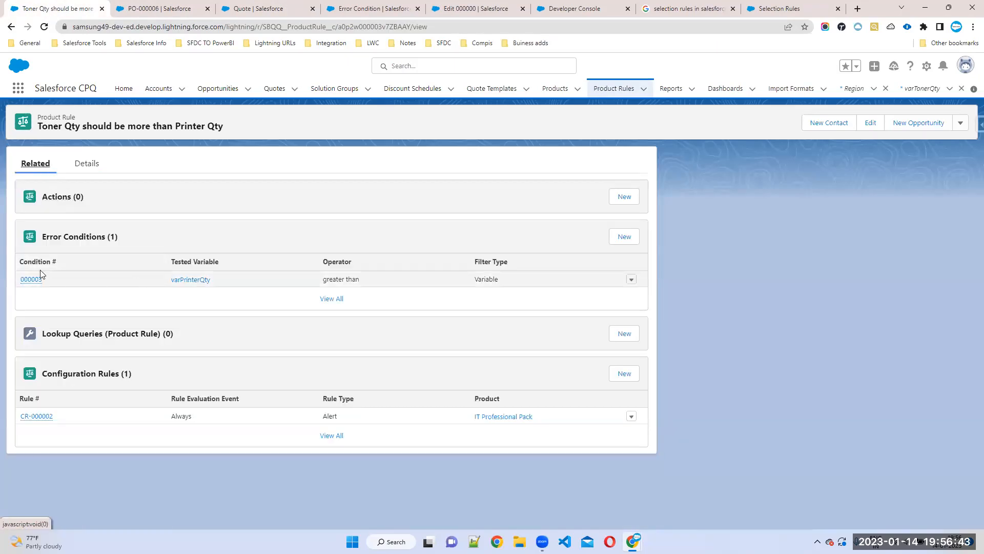
{"action": "left_click", "coordinate": [620, 240]}
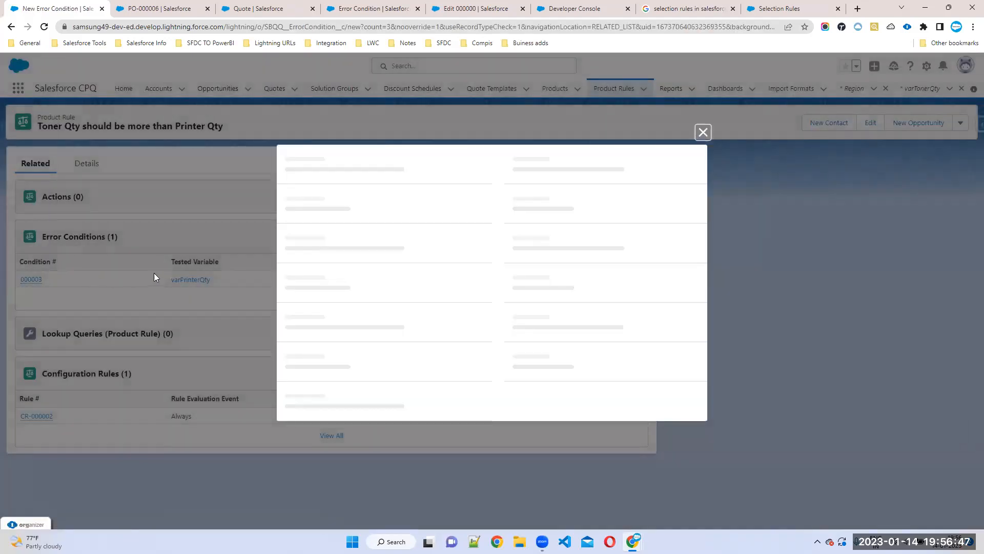
{"action": "left_click", "coordinate": [334, 187]}
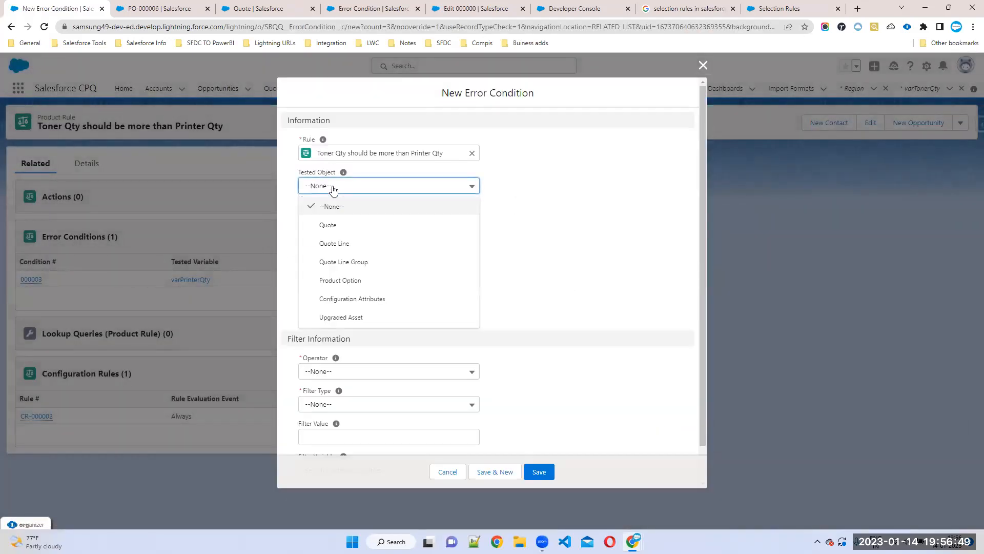
{"action": "left_click", "coordinate": [328, 281]}
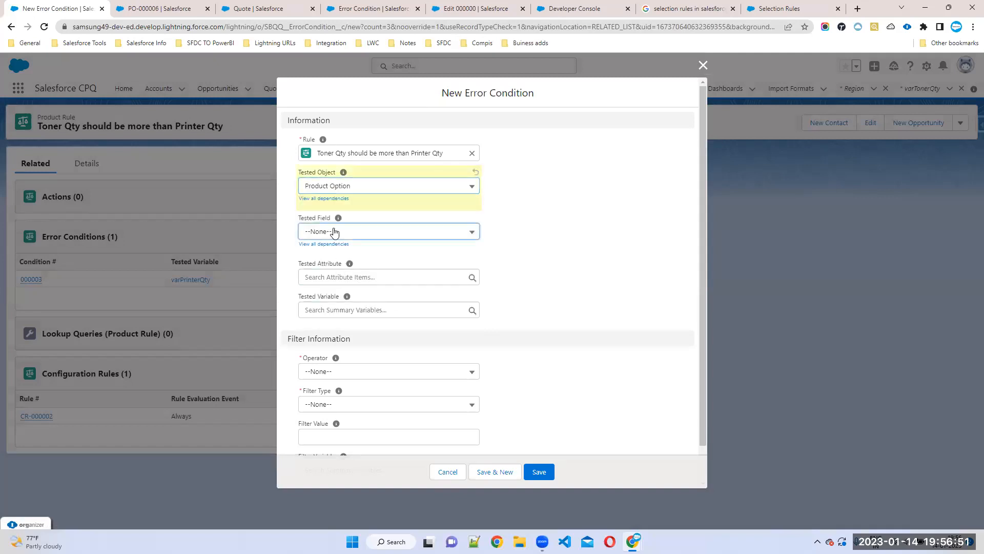
{"action": "left_click", "coordinate": [334, 232]}
{"action": "left_click", "coordinate": [339, 287]}
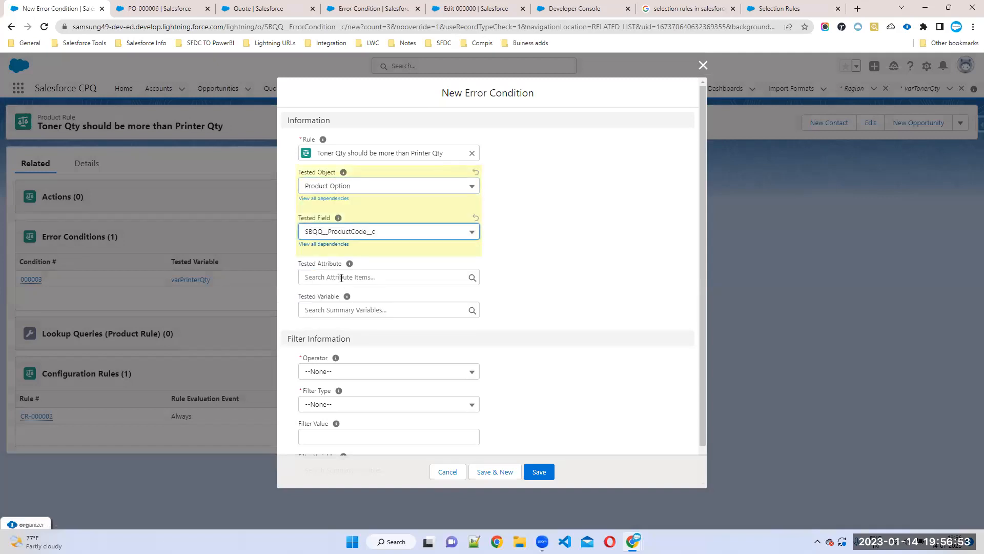
Set the error condition's operator to equals and its filter type to Value.
{"action": "scroll", "coordinate": [340, 339], "scroll_direction": "down", "scroll_amount": 1}
{"action": "left_click", "coordinate": [341, 333]}
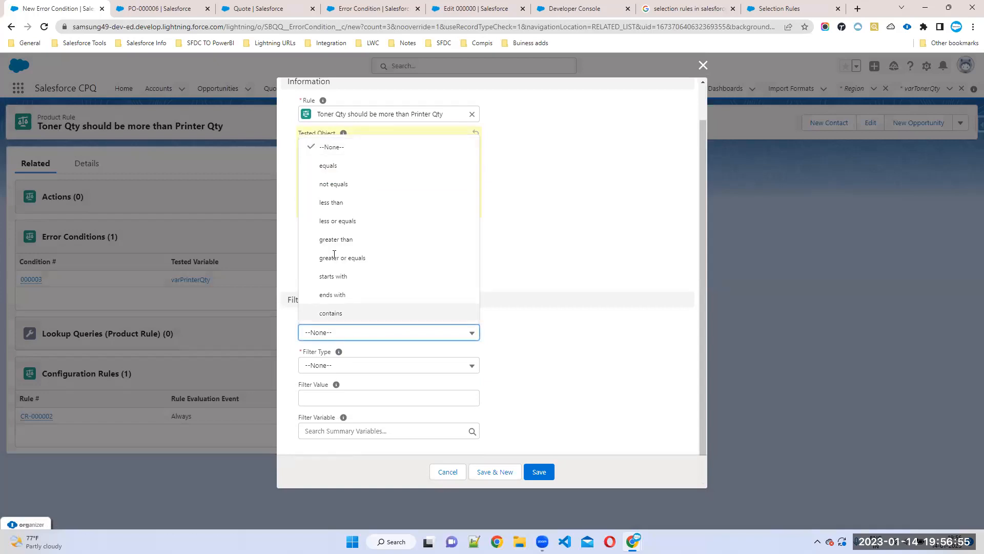
{"action": "left_click", "coordinate": [328, 165]}
{"action": "left_click", "coordinate": [354, 365]}
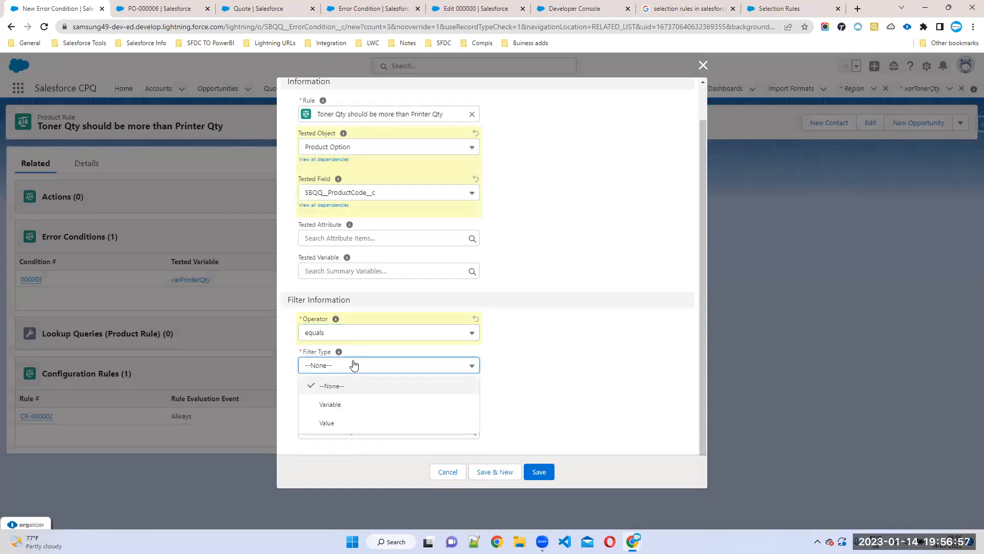
{"action": "left_click", "coordinate": [340, 421]}
{"action": "left_click", "coordinate": [325, 397]}
Search for the Toner Cartridge product and open its record.
{"action": "left_click", "coordinate": [156, 9]}
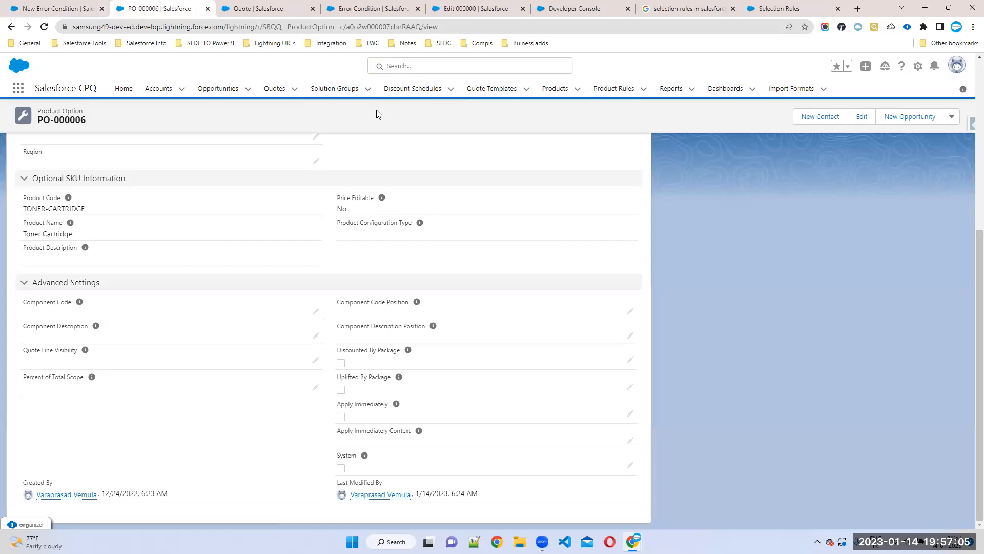
{"action": "left_click", "coordinate": [400, 65]}
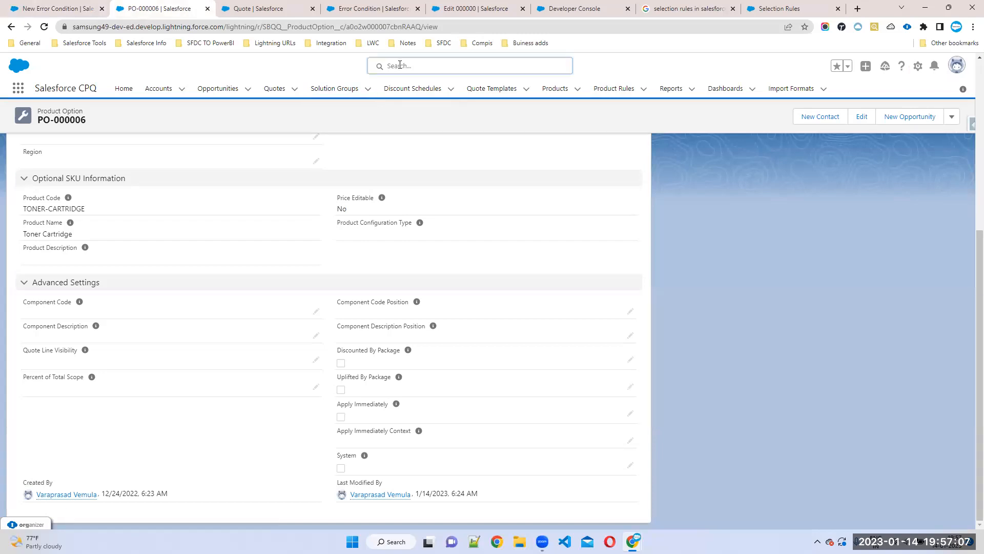
{"action": "type", "text": "tone"}
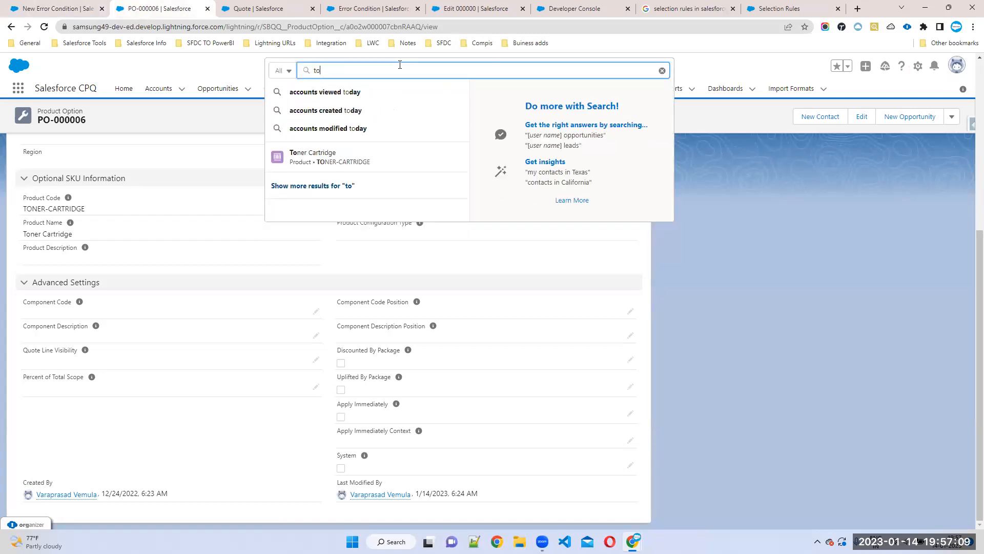
{"action": "left_click", "coordinate": [359, 95]}
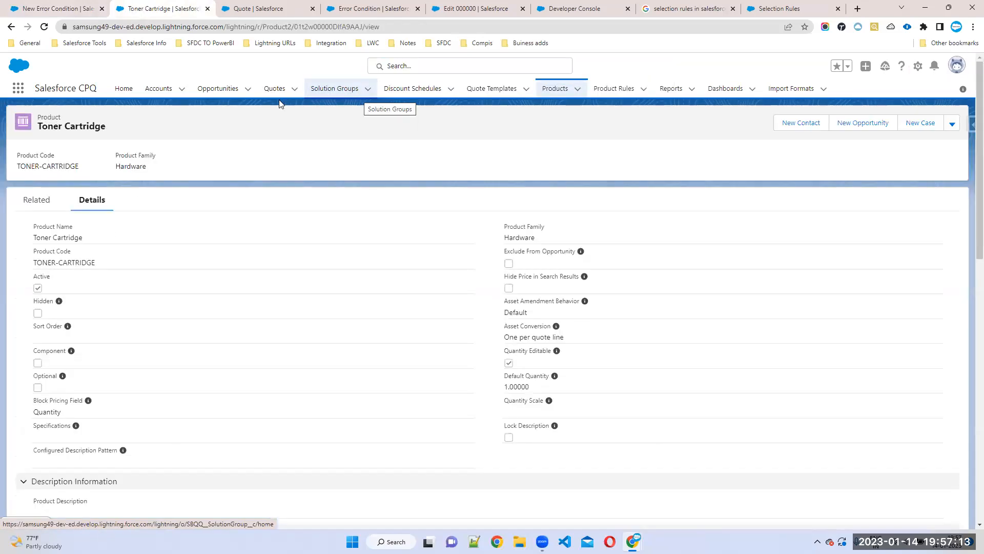
Compare the alert on the quote's bundle configuration with the settings of the new error condition.
{"action": "left_click", "coordinate": [51, 8]}
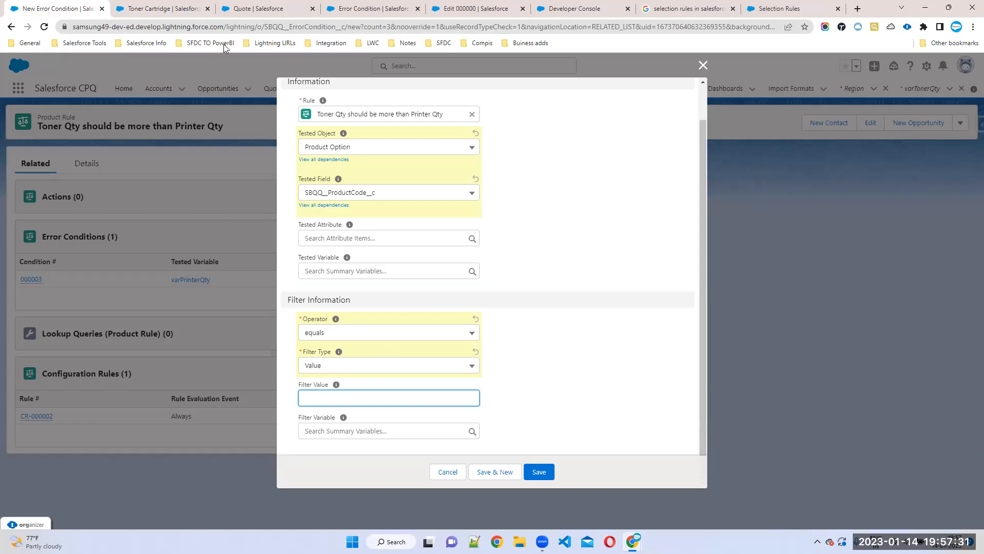
{"action": "left_click", "coordinate": [246, 9]}
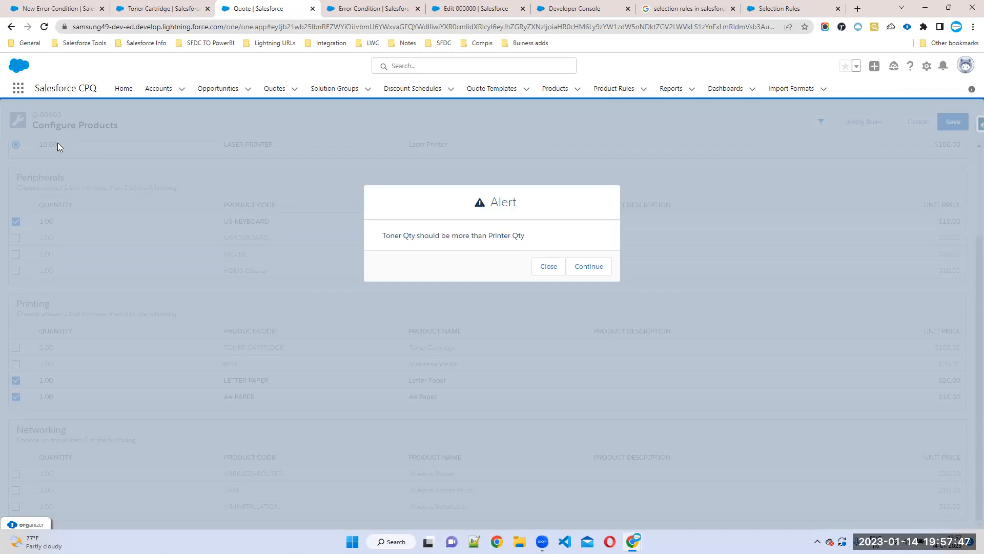
{"action": "left_click", "coordinate": [54, 8]}
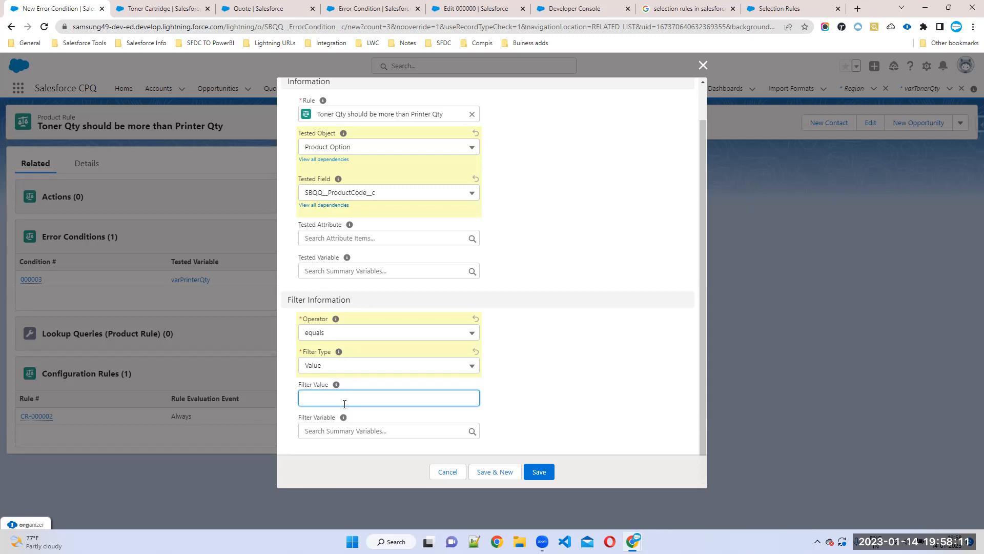
{"action": "left_click", "coordinate": [296, 10]}
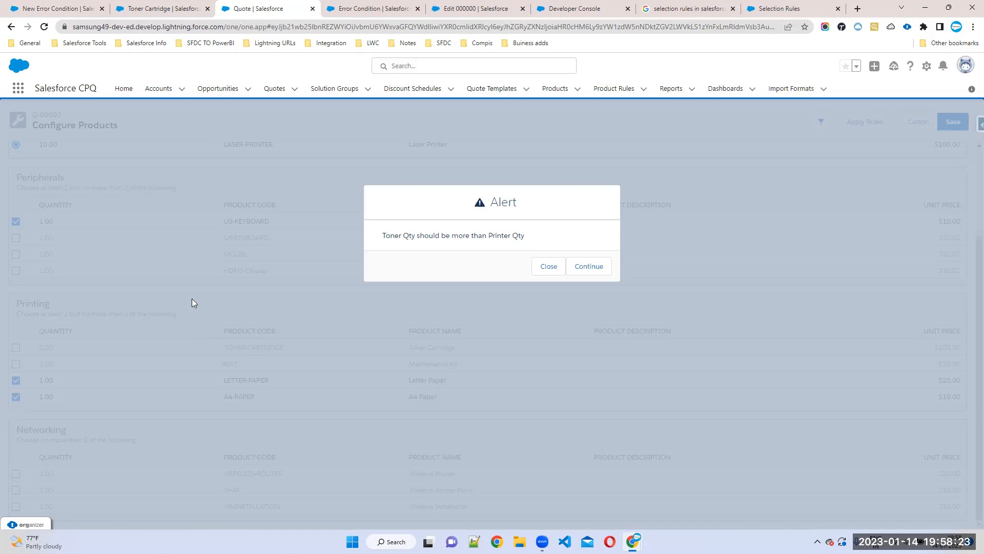
{"action": "left_click", "coordinate": [67, 11]}
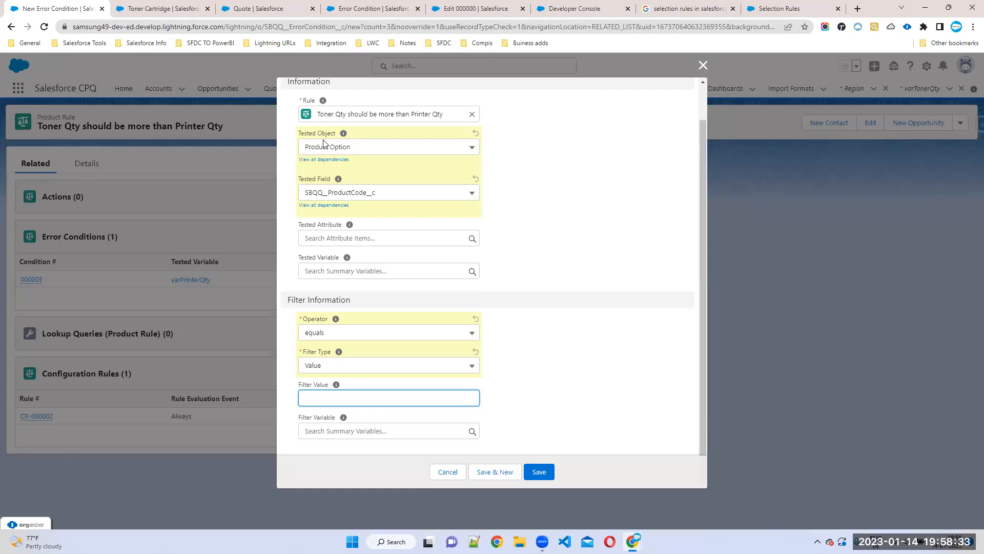
{"action": "mouse_move", "coordinate": [339, 355]}
Copy the product code TONER-CARTRIDGE into the error condition's filter value, then save it and start another condition.
{"action": "left_click", "coordinate": [156, 9]}
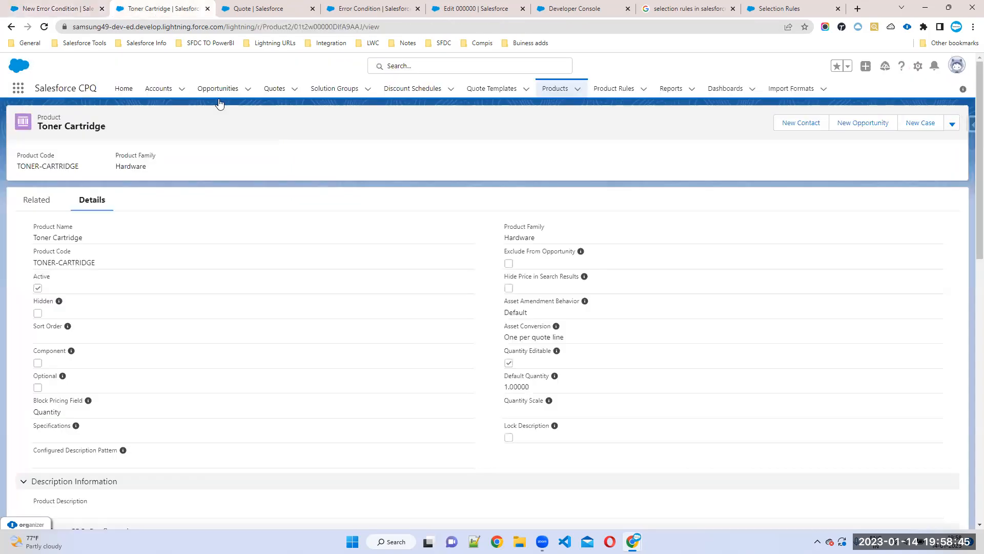
{"action": "left_click_drag", "start_coordinate": [118, 262], "coordinate": [22, 262]}
{"action": "key", "text": "ctrl+c"}
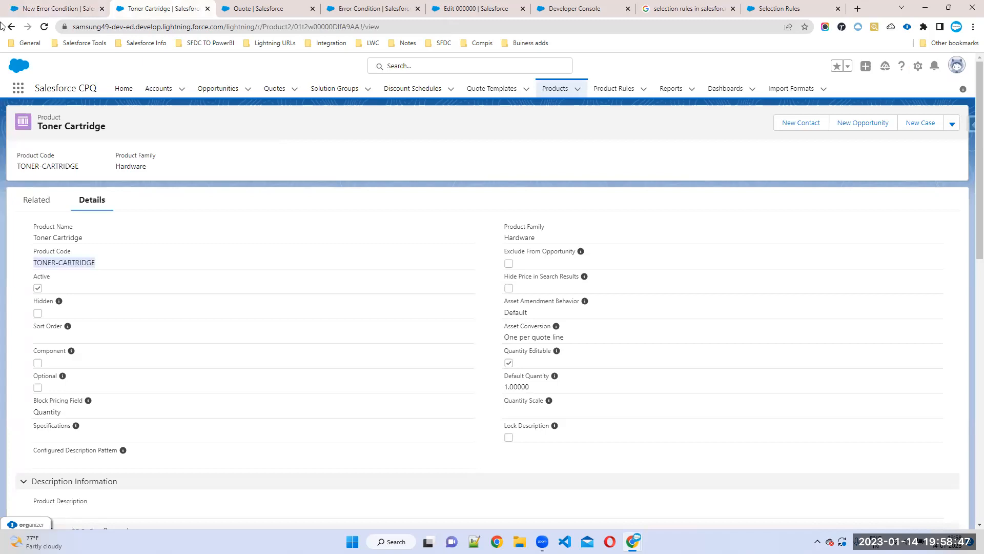
{"action": "left_click", "coordinate": [31, 8]}
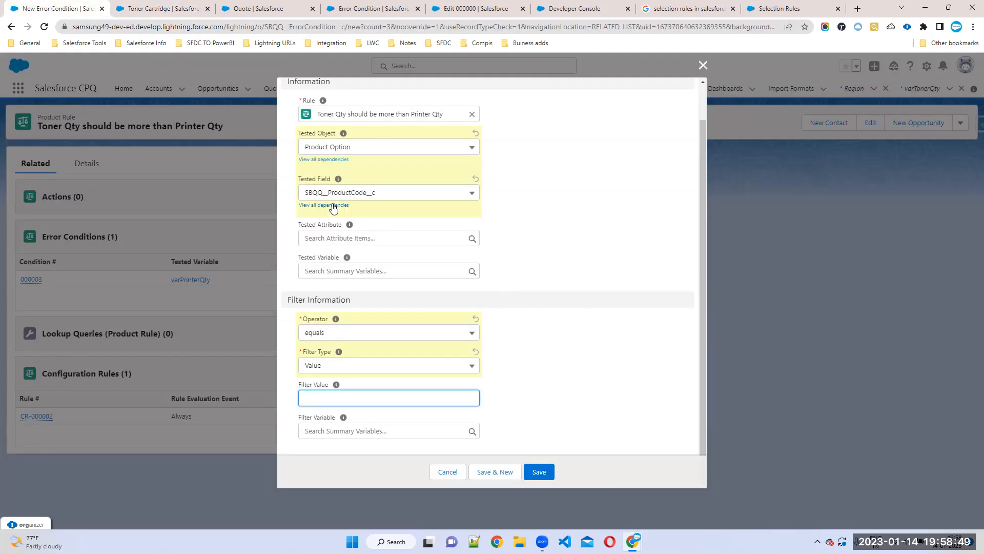
{"action": "key", "text": "ctrl+v"}
{"action": "left_click", "coordinate": [496, 472]}
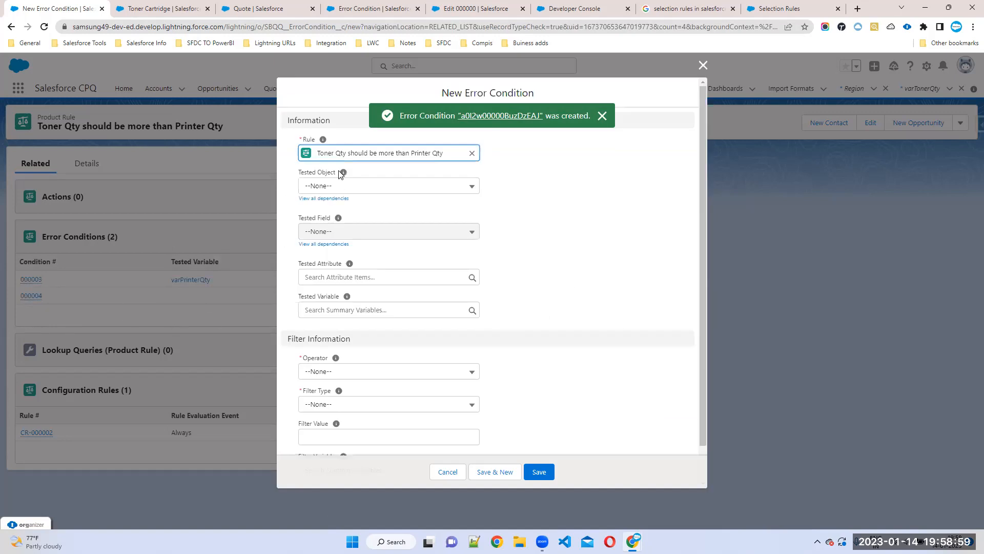
Set the new error condition's tested object to Product Option and its tested field to the product code.
{"action": "left_click", "coordinate": [334, 186]}
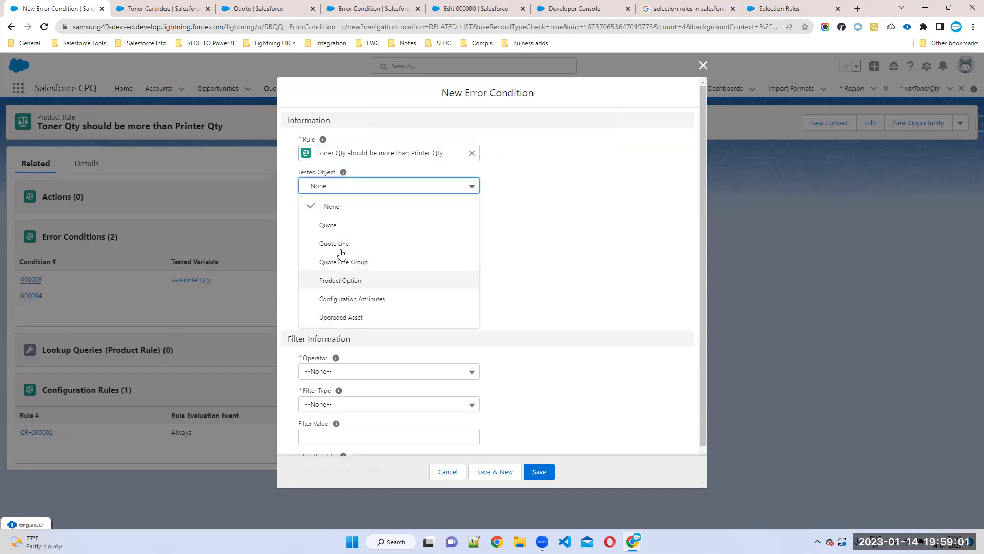
{"action": "left_click", "coordinate": [345, 280]}
{"action": "left_click", "coordinate": [336, 231]}
{"action": "left_click", "coordinate": [343, 289]}
Give the second product-code condition the equals operator and the Value filter type.
{"action": "left_click", "coordinate": [334, 371]}
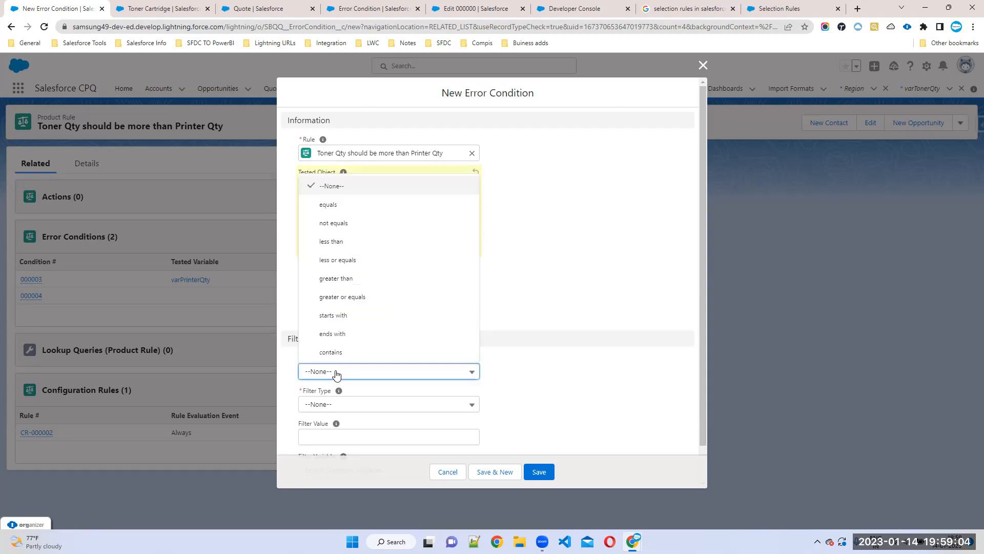
{"action": "left_click", "coordinate": [330, 206]}
{"action": "left_click", "coordinate": [343, 406]}
{"action": "left_click", "coordinate": [334, 462]}
{"action": "scroll", "coordinate": [362, 369], "scroll_direction": "down", "scroll_amount": 1}
Search for the Laser Printer product, open its record and copy its product code.
{"action": "left_click", "coordinate": [162, 14]}
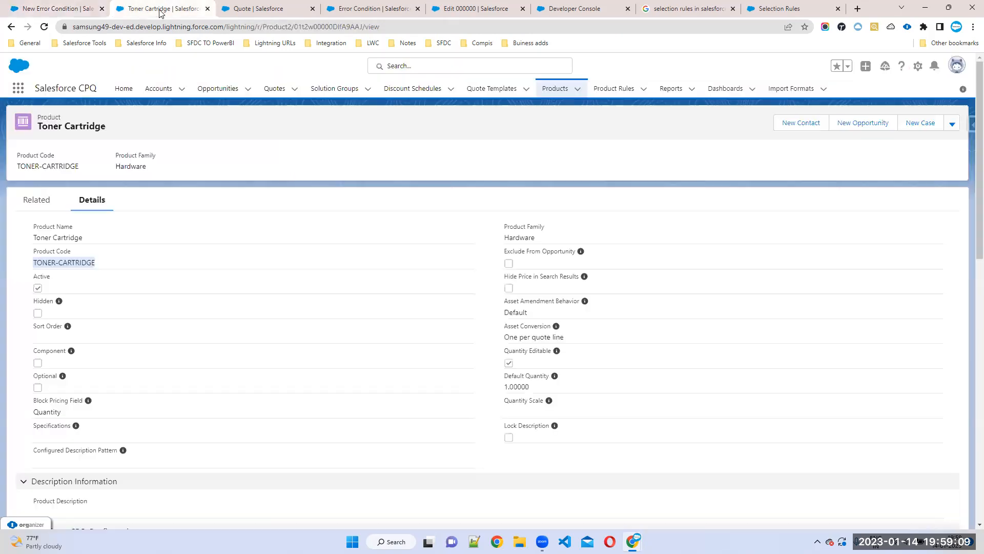
{"action": "left_click", "coordinate": [485, 66]}
{"action": "type", "text": "printe"}
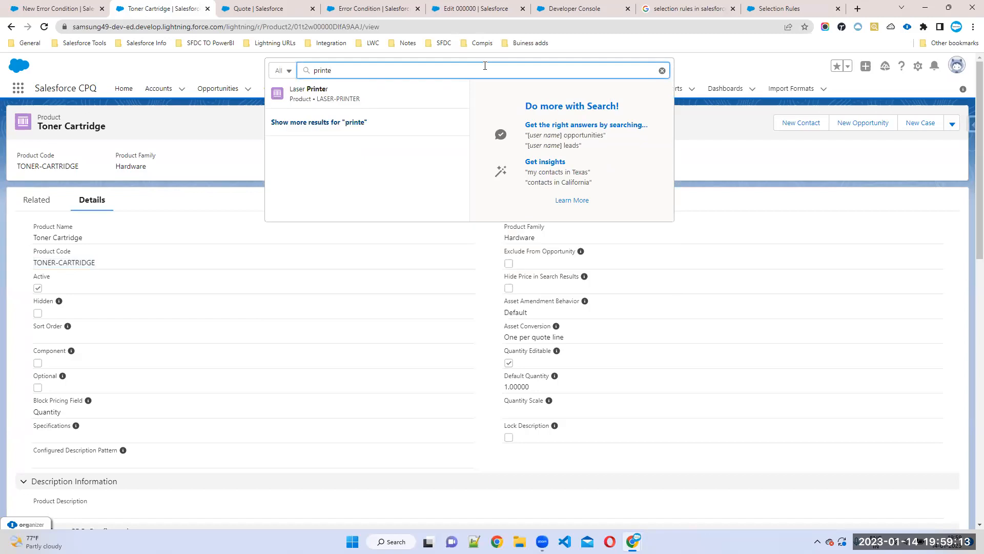
{"action": "left_click", "coordinate": [373, 104]}
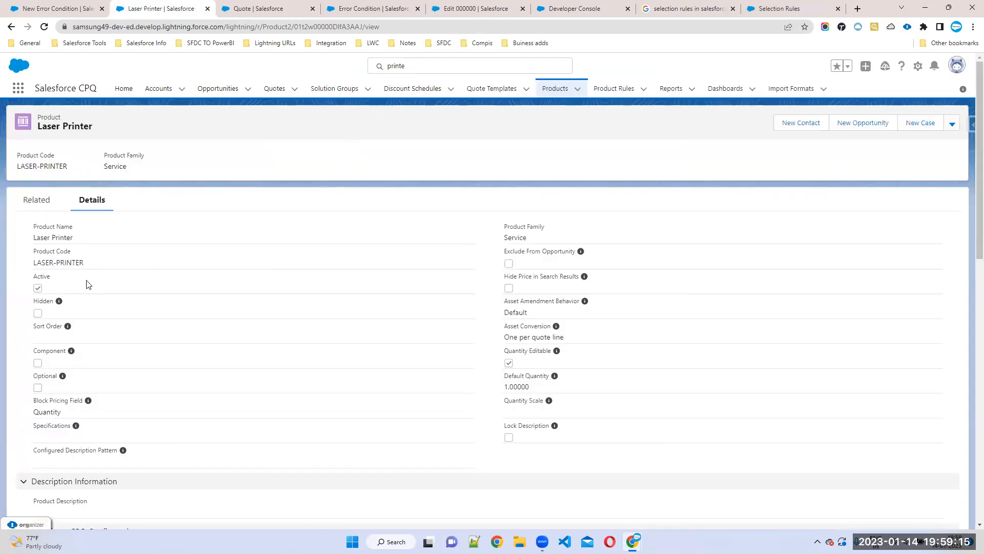
{"action": "left_click_drag", "start_coordinate": [33, 262], "coordinate": [121, 267]}
{"action": "key", "text": "ctrl+c"}
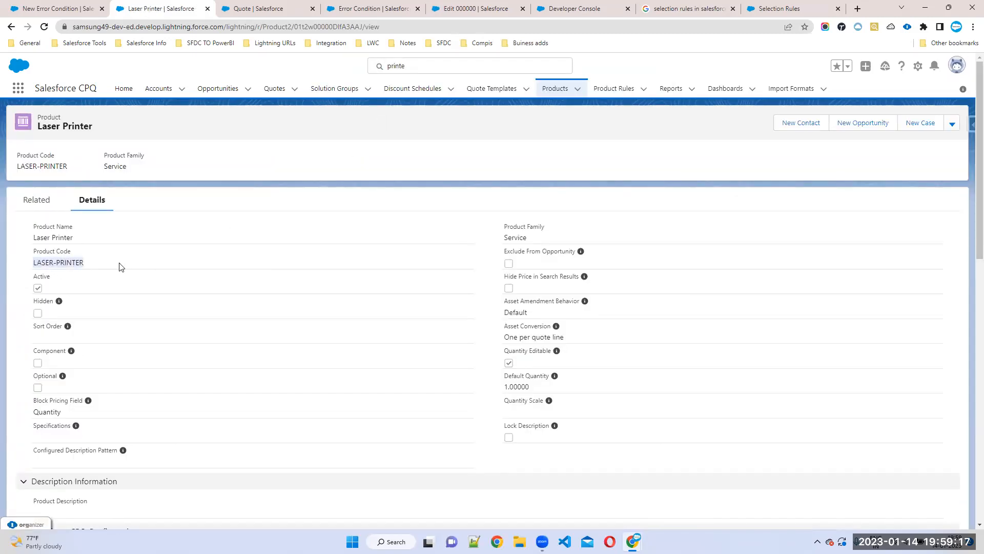
Paste LASER-PRINTER as the new error condition's filter value and save the condition.
{"action": "left_click", "coordinate": [21, 6]}
{"action": "left_click", "coordinate": [329, 396]}
{"action": "key", "text": "ctrl+v"}
{"action": "left_click", "coordinate": [539, 472]}
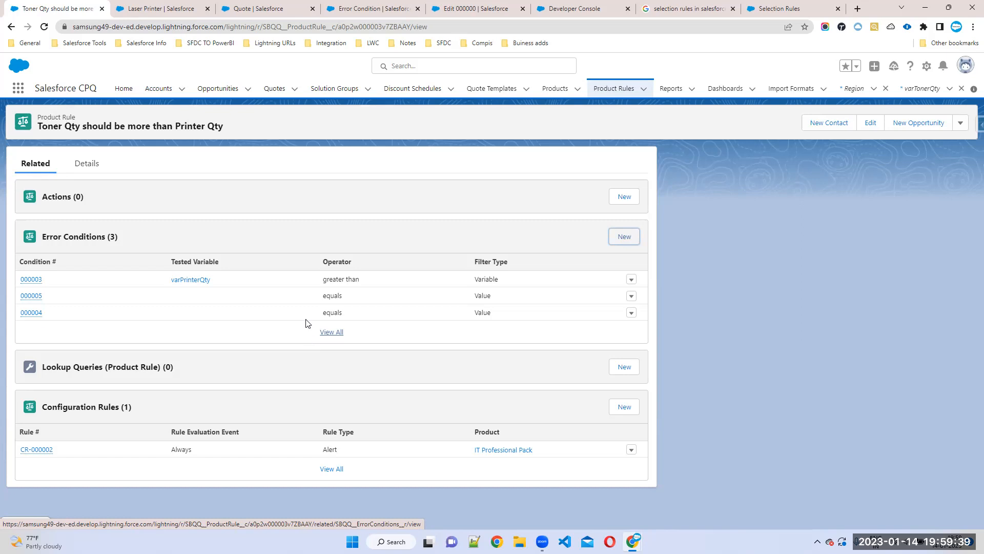
Review the filter values in the rule's full error condition list and the Conditions Met setting in its details.
{"action": "left_click", "coordinate": [334, 332]}
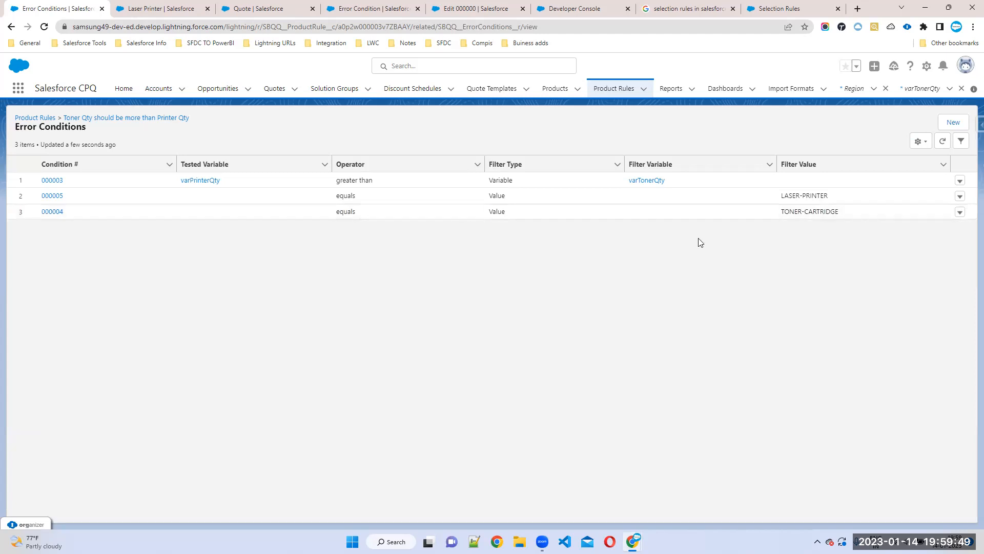
{"action": "left_click_drag", "start_coordinate": [849, 216], "coordinate": [782, 212]}
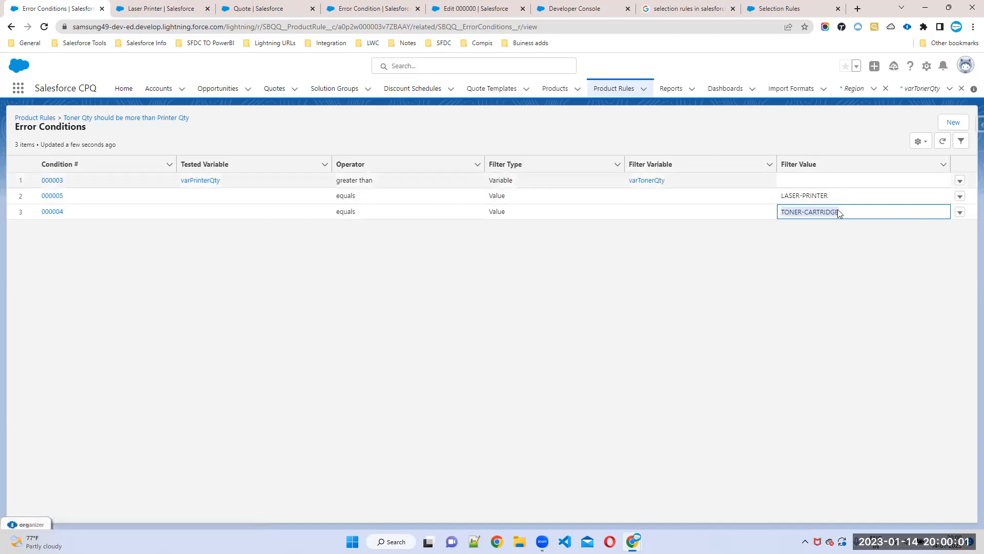
{"action": "left_click", "coordinate": [117, 116]}
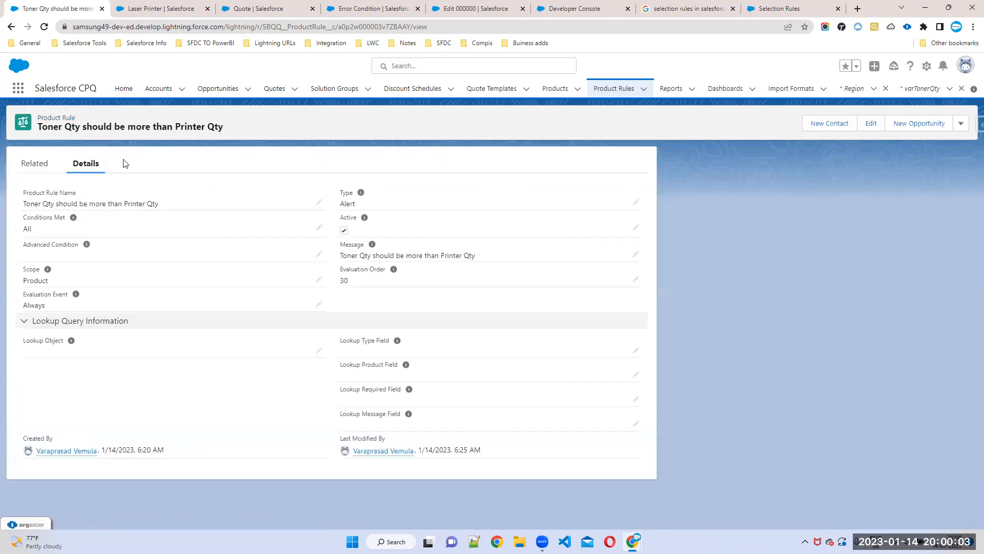
{"action": "left_click_drag", "start_coordinate": [6, 226], "coordinate": [6, 225]}
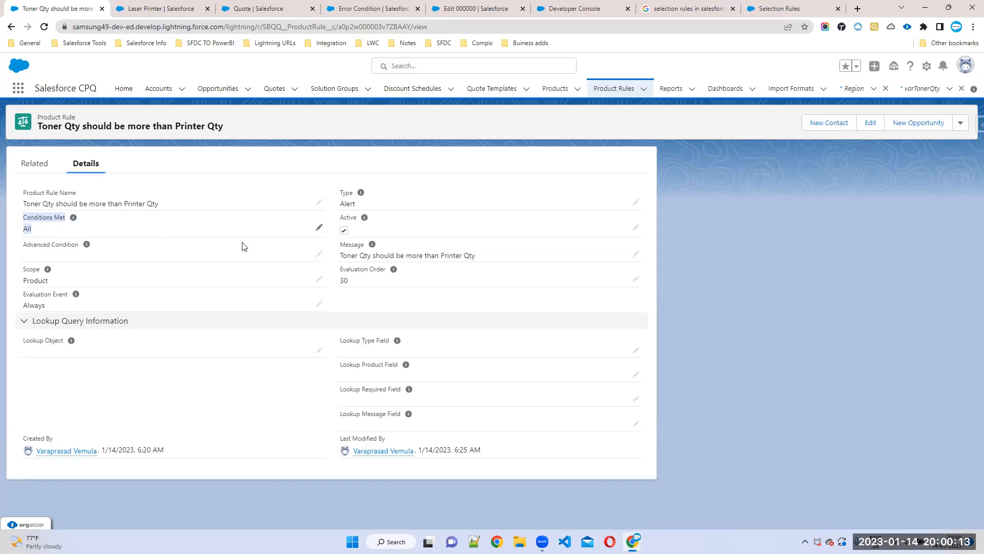
Try Any, All and Custom as the rule's Conditions Met setting and begin editing the Advanced Condition.
{"action": "left_click", "coordinate": [319, 228]}
{"action": "left_click", "coordinate": [85, 249]}
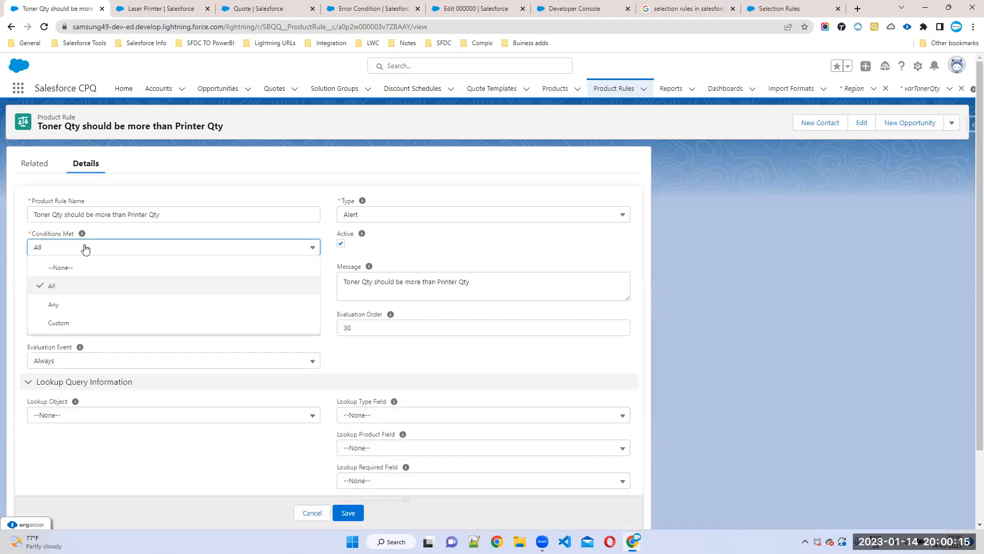
{"action": "left_click", "coordinate": [76, 306]}
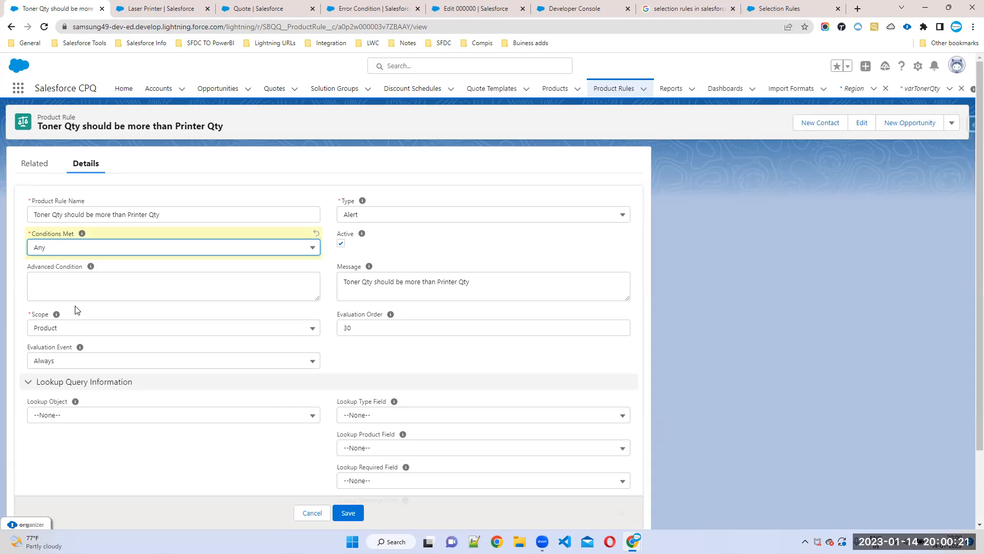
{"action": "left_click", "coordinate": [104, 251]}
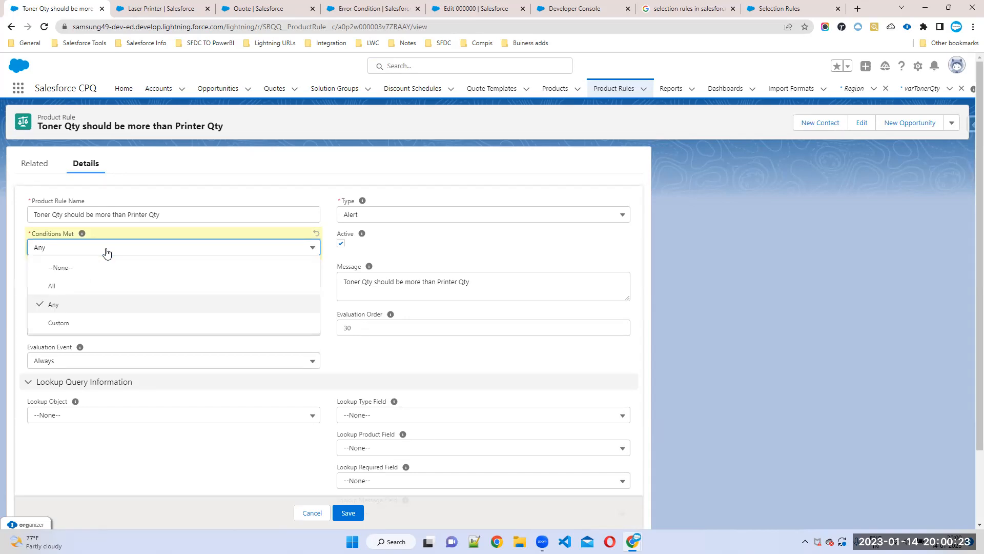
{"action": "left_click", "coordinate": [62, 286]}
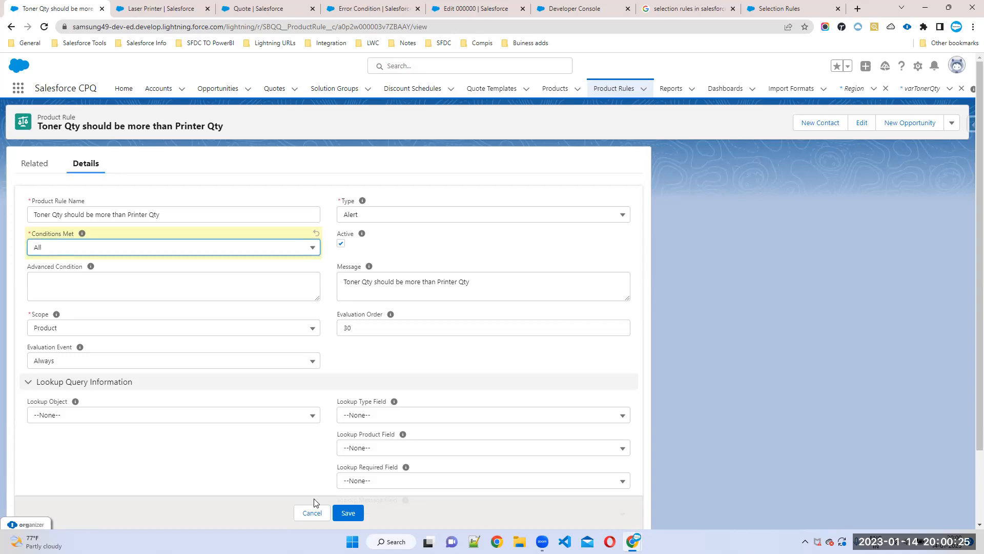
{"action": "left_click", "coordinate": [105, 251]}
{"action": "left_click", "coordinate": [78, 324]}
{"action": "left_click", "coordinate": [38, 279]}
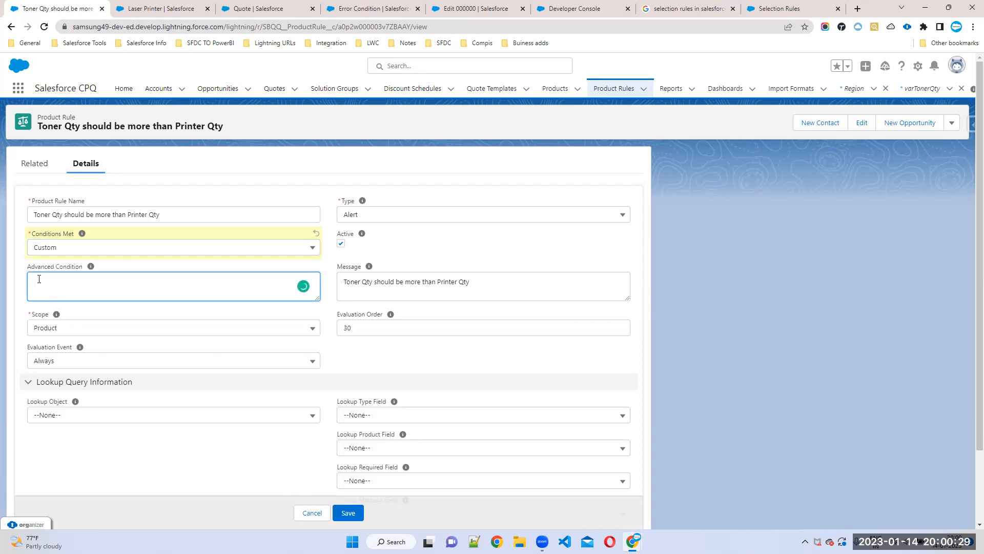
Open error condition 000003 from the rule's related records, discarding the unsaved rule edits.
{"action": "left_click", "coordinate": [29, 165]}
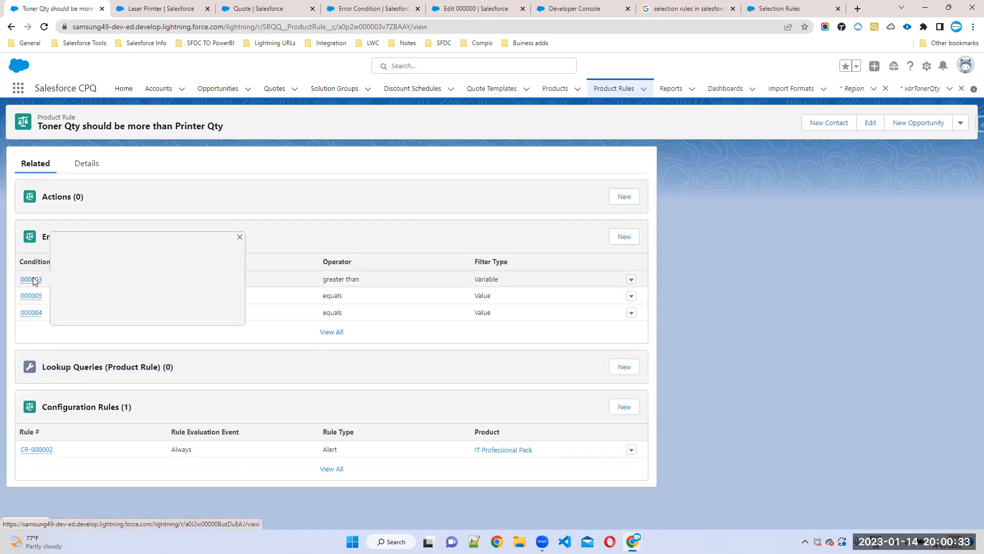
{"action": "left_click", "coordinate": [32, 279]}
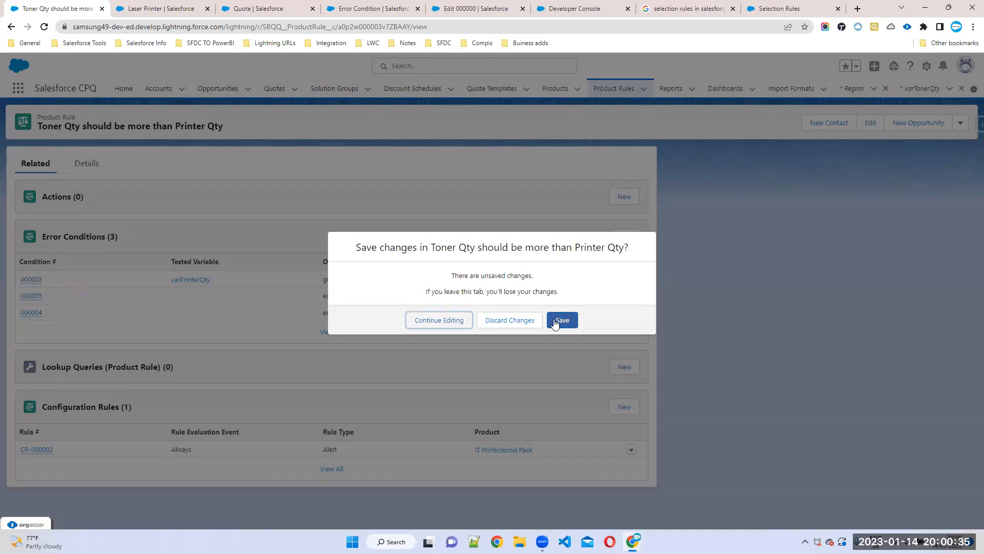
{"action": "left_click", "coordinate": [509, 322]}
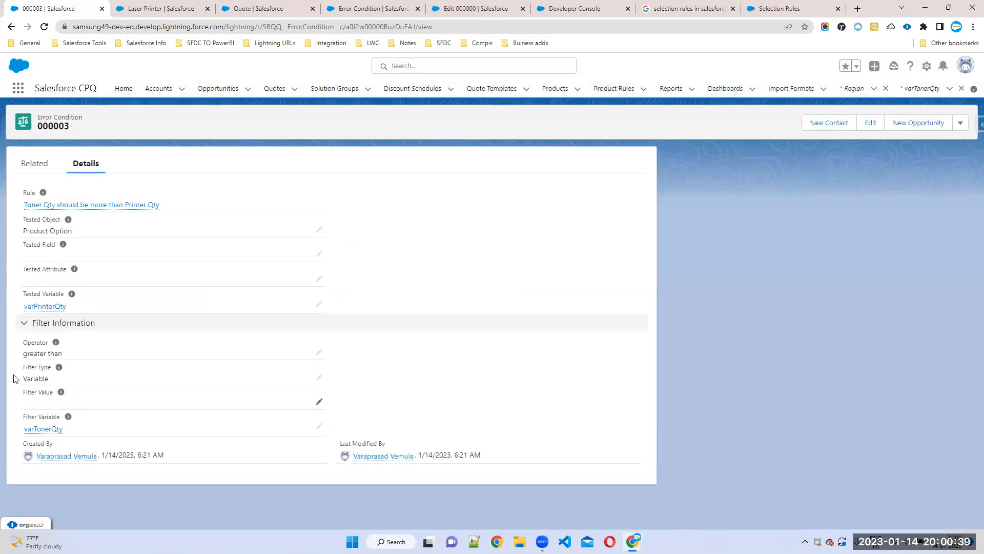
Show all data of error condition 000003 in Salesforce Inspector, filter for the Index field and try the value 1.
{"action": "left_click", "coordinate": [979, 124]}
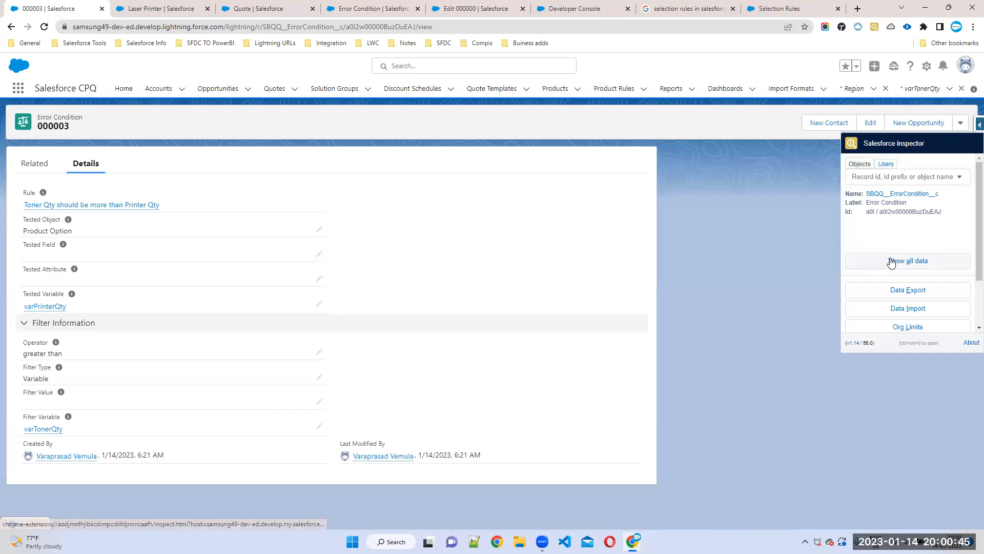
{"action": "left_click", "coordinate": [891, 262]}
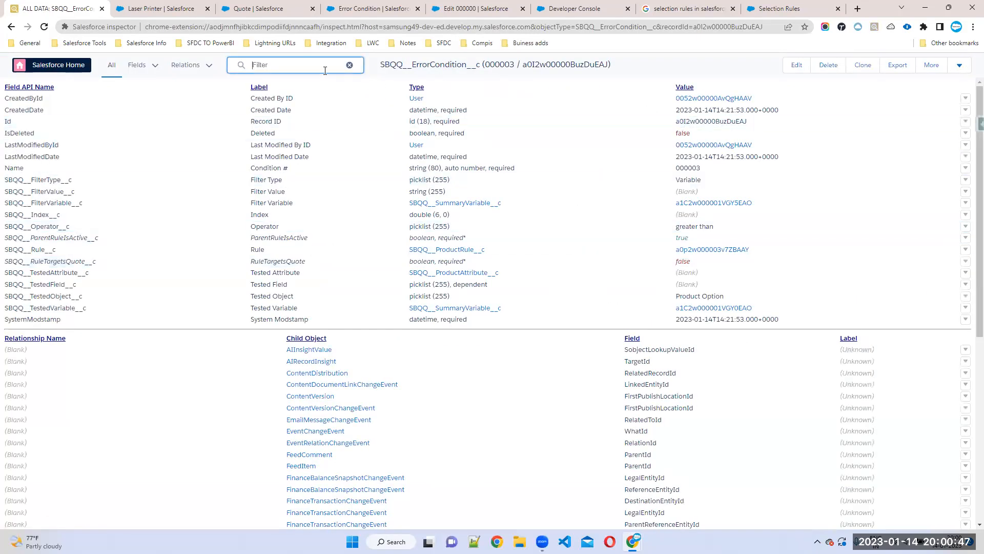
{"action": "type", "text": "inde"}
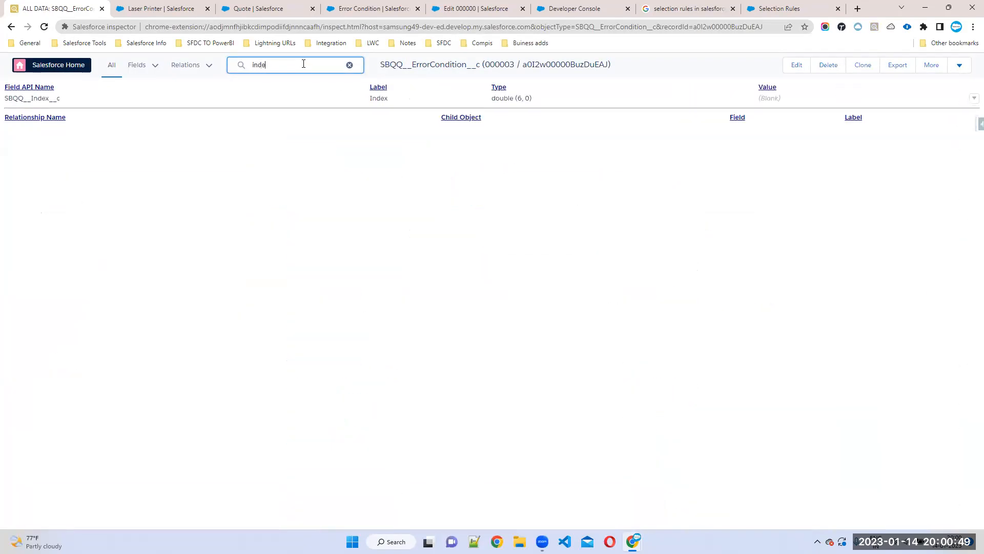
{"action": "double_click", "coordinate": [782, 99]}
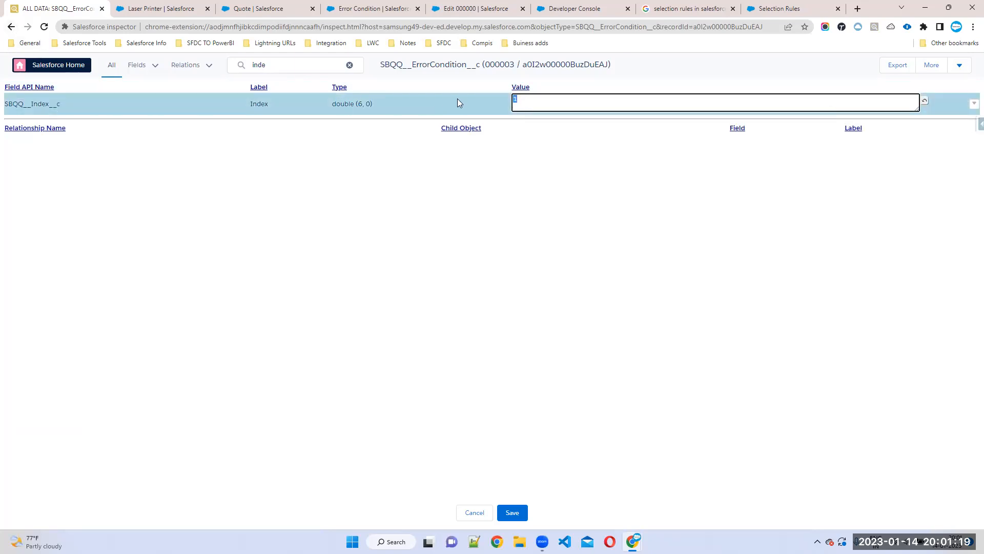
{"action": "left_click", "coordinate": [11, 27]}
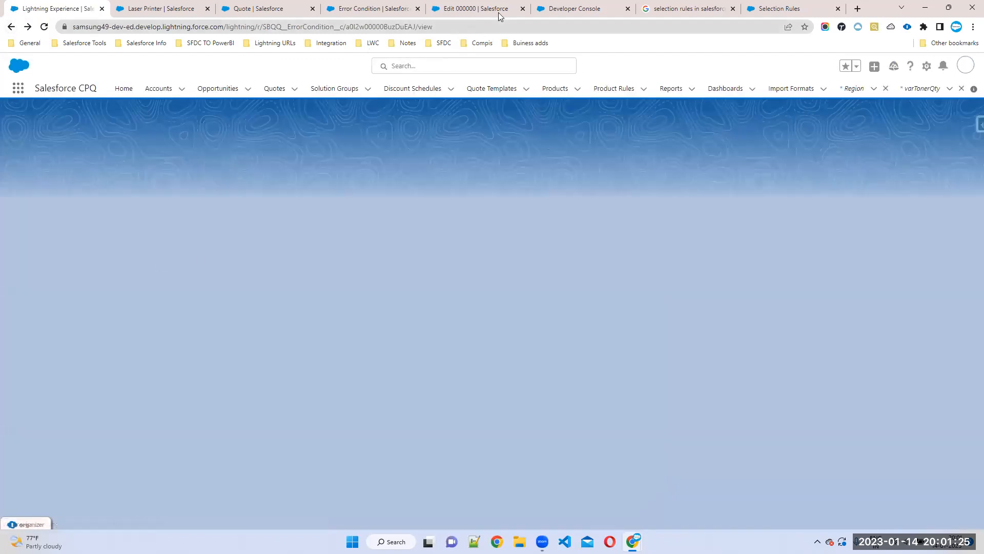
{"action": "left_click", "coordinate": [554, 12]}
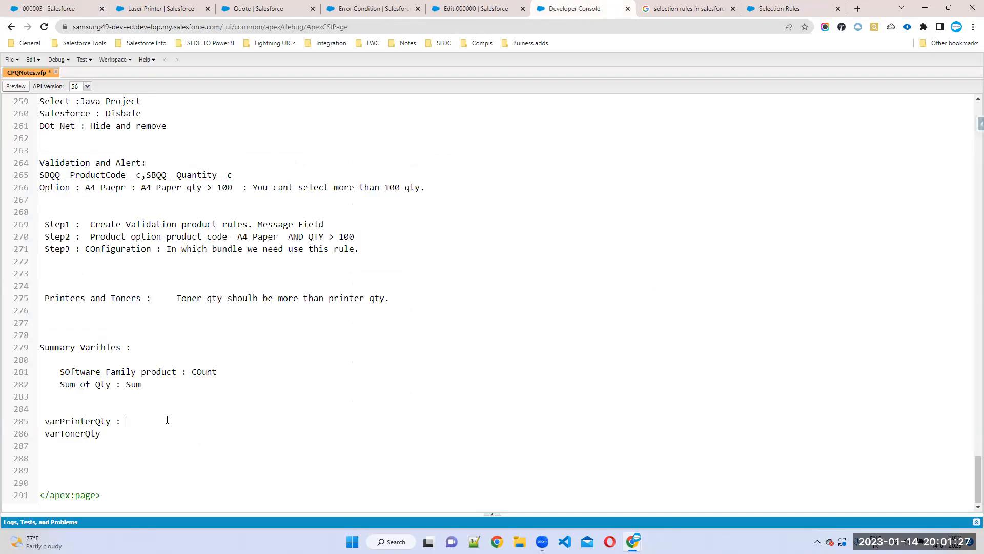
{"action": "left_click", "coordinate": [160, 9]}
{"action": "left_click", "coordinate": [9, 4]}
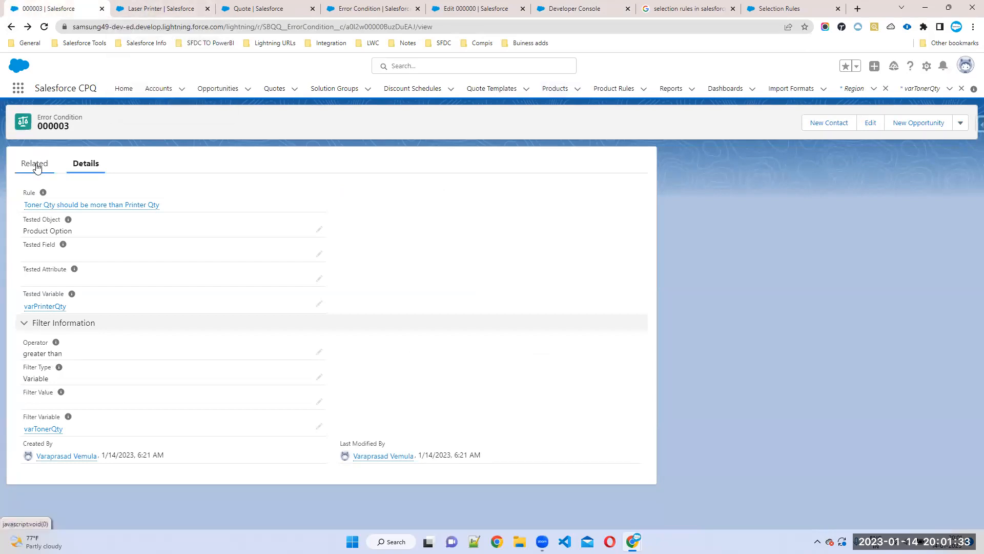
Return from the error condition to its product rule and review the related error conditions.
{"action": "left_click", "coordinate": [44, 206]}
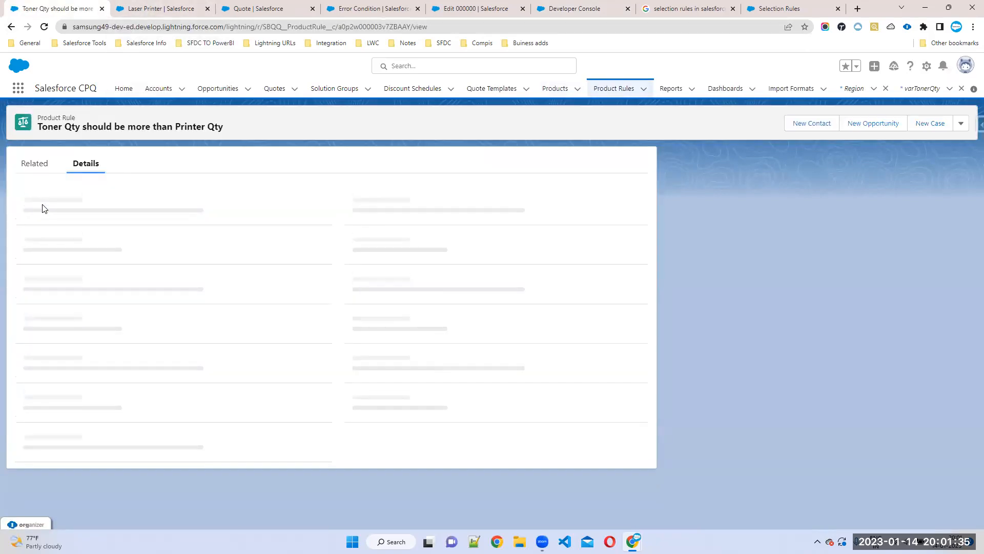
{"action": "left_click", "coordinate": [34, 163]}
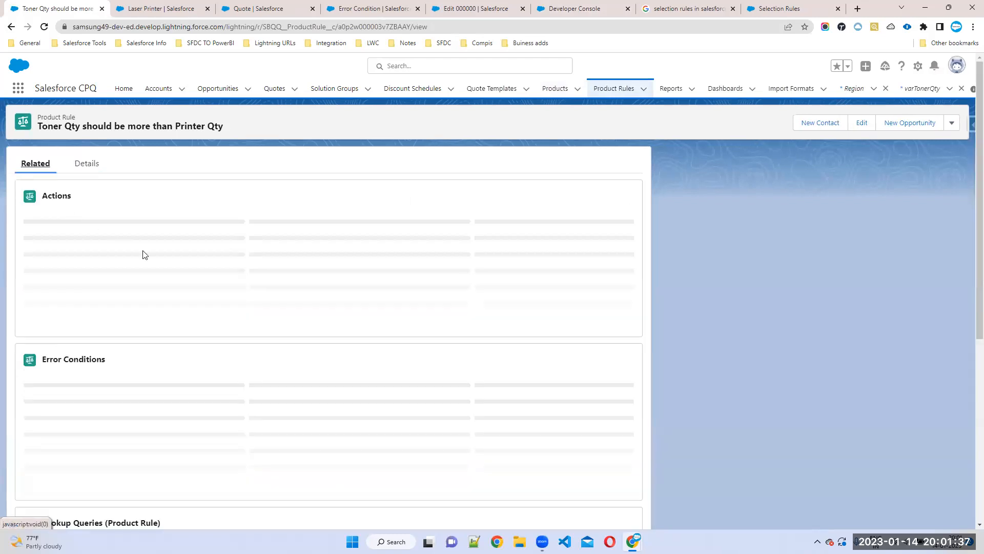
{"action": "left_click_drag", "start_coordinate": [39, 287], "coordinate": [513, 296]}
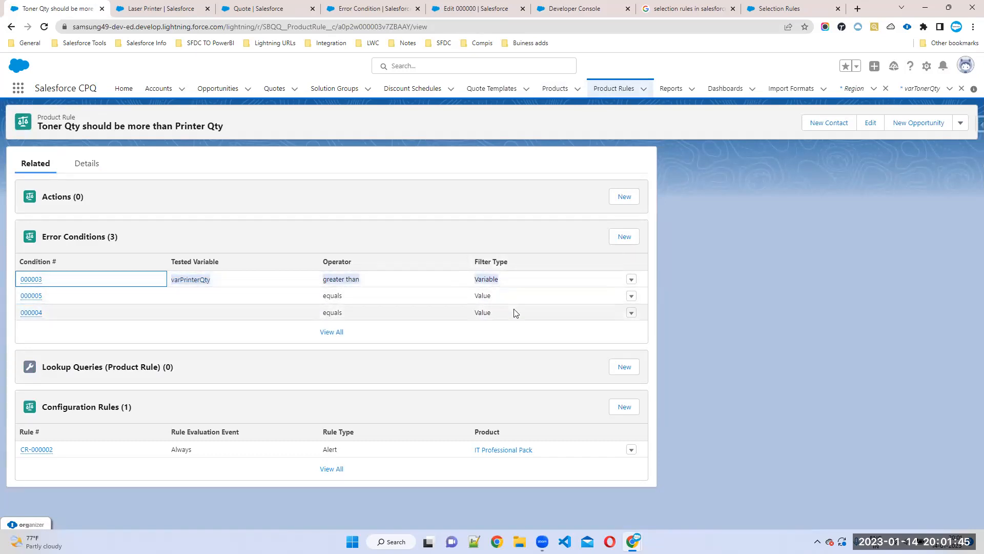
Set the rule's Conditions Met to Custom and enter the advanced condition "10 and 20 OR 30".
{"action": "left_click", "coordinate": [85, 166]}
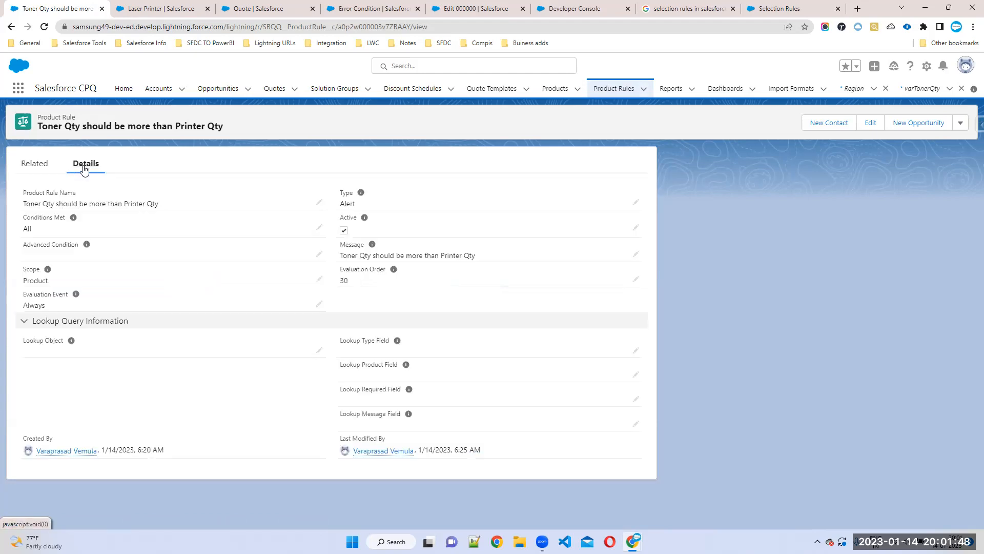
{"action": "left_click", "coordinate": [319, 227]}
{"action": "left_click", "coordinate": [66, 248]}
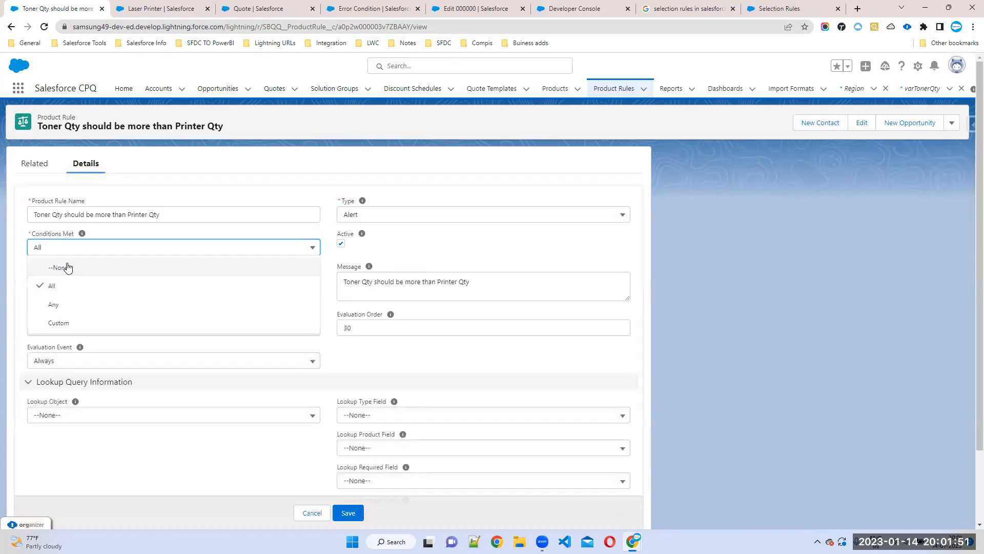
{"action": "left_click", "coordinate": [60, 323]}
{"action": "left_click", "coordinate": [67, 284]}
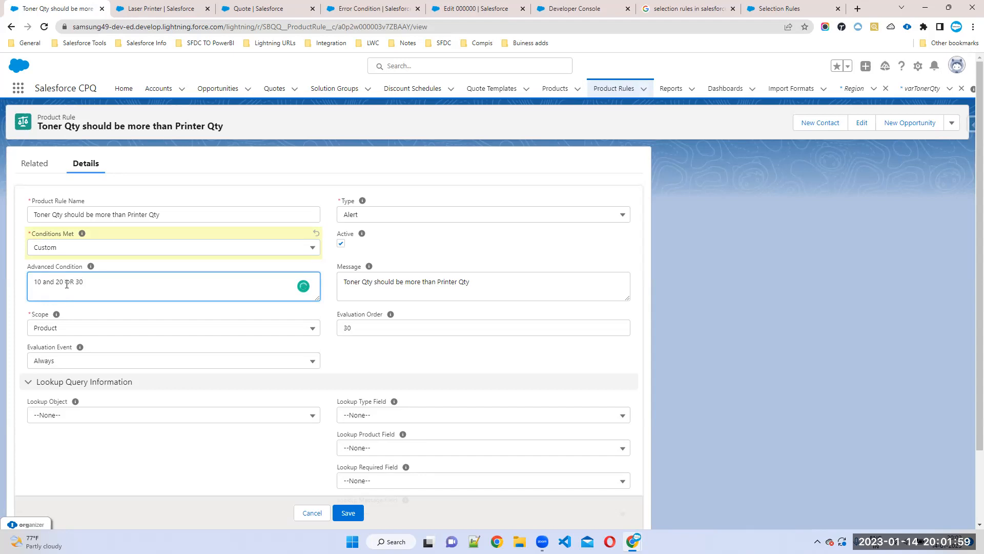
Clear the rule's advanced condition, set Conditions Met to All and save the product rule.
{"action": "left_click_drag", "start_coordinate": [96, 281], "coordinate": [0, 257]}
{"action": "key", "text": "BackSpace"}
{"action": "left_click", "coordinate": [80, 251]}
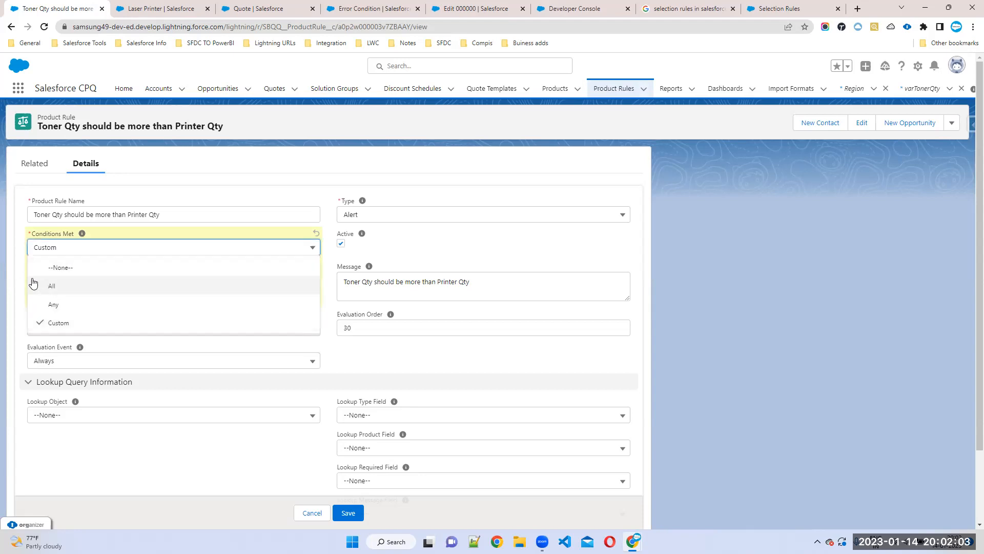
{"action": "left_click", "coordinate": [74, 324]}
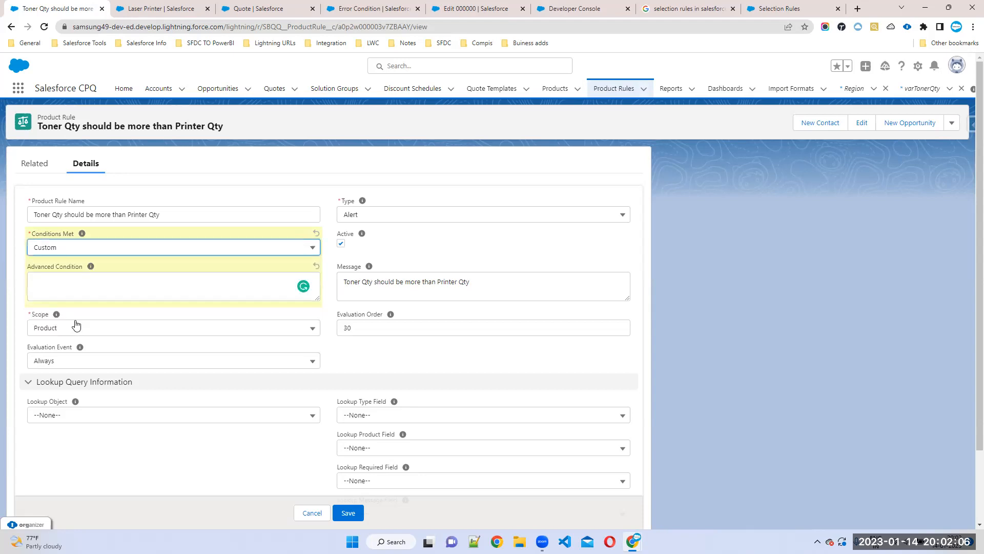
{"action": "left_click", "coordinate": [84, 250]}
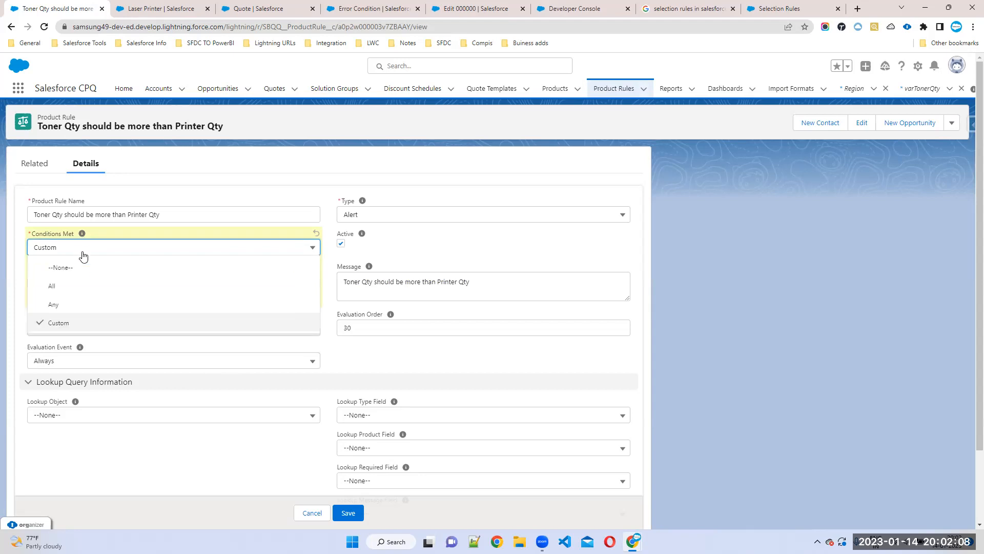
{"action": "left_click", "coordinate": [69, 285]}
{"action": "left_click", "coordinate": [339, 514]}
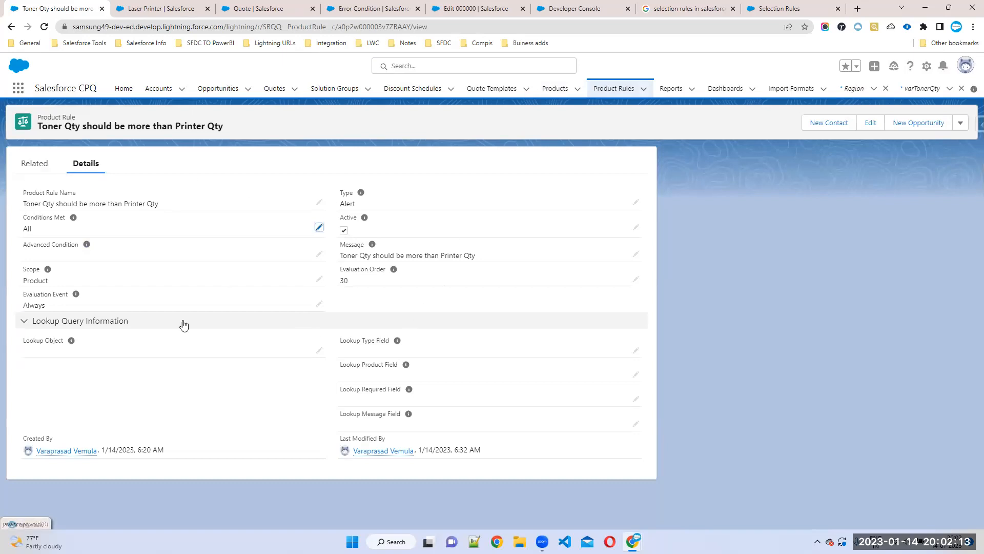
Review error condition 000003 from the rule's related records and return to the product rule.
{"action": "left_click", "coordinate": [35, 165]}
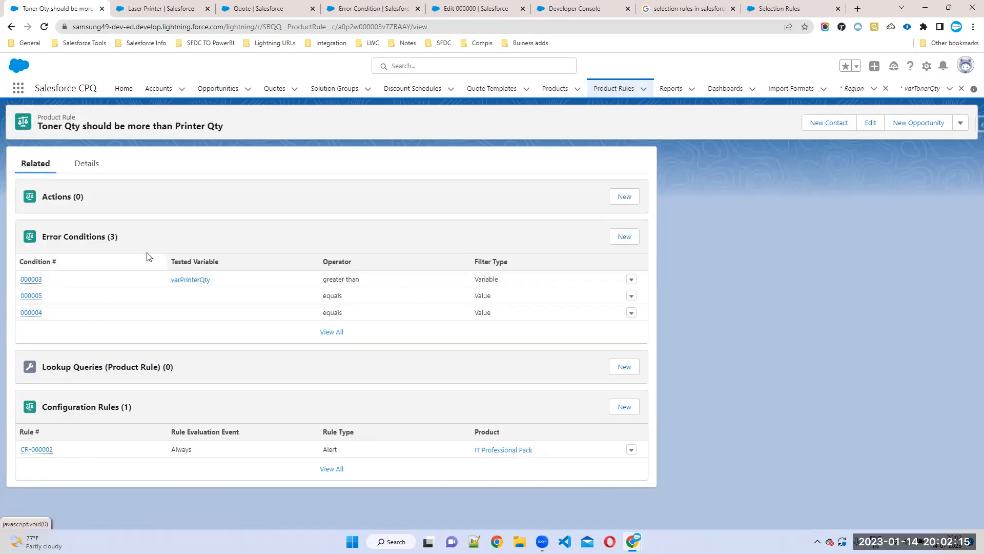
{"action": "left_click", "coordinate": [29, 279]}
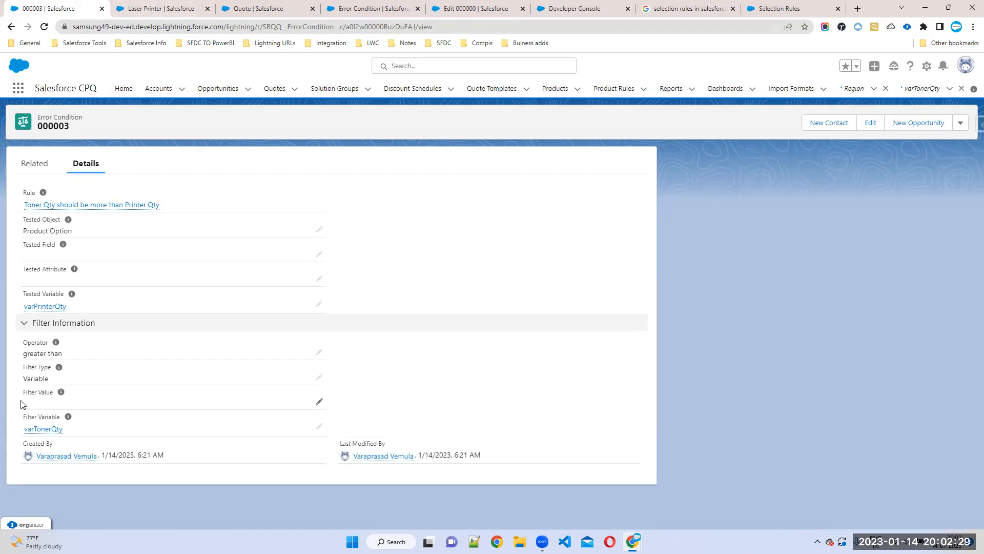
{"action": "left_click", "coordinate": [93, 205]}
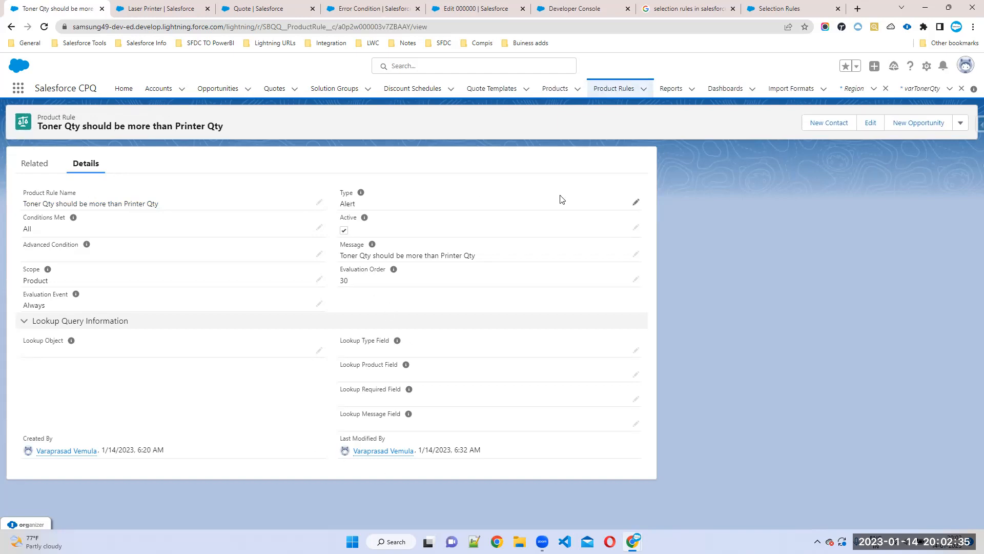
Reload the quote in its browser tab and add the IT Professional Pack product to it.
{"action": "left_click", "coordinate": [228, 5]}
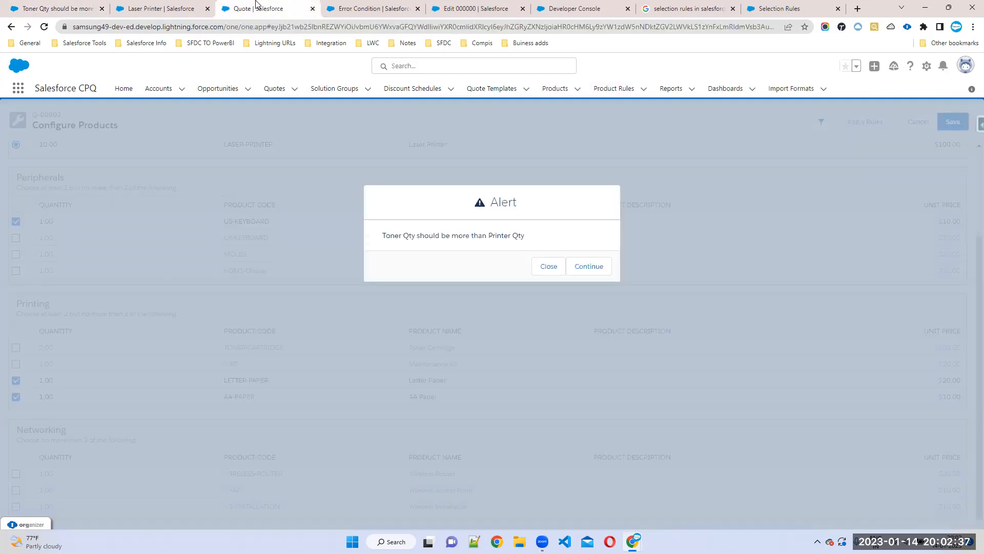
{"action": "left_click", "coordinate": [45, 28]}
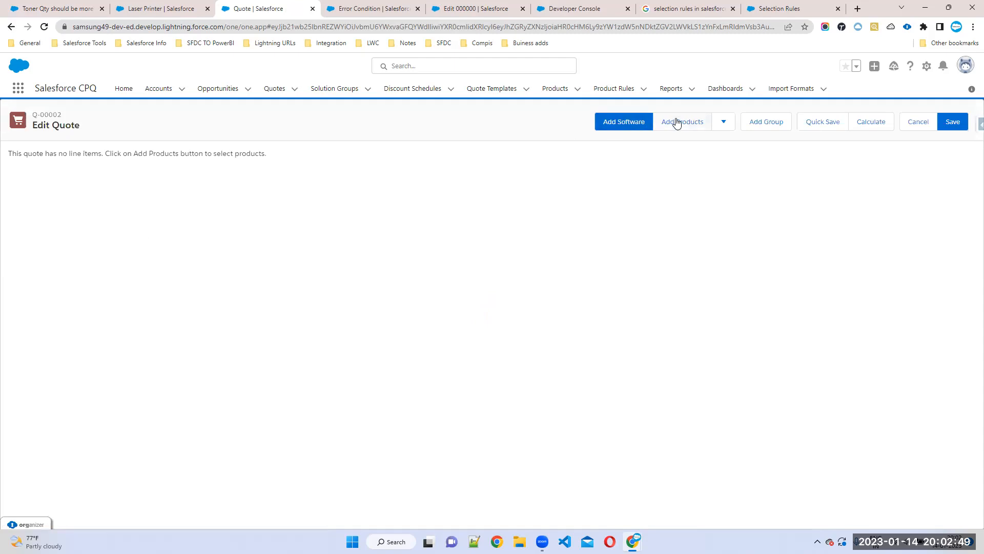
{"action": "left_click", "coordinate": [677, 122]}
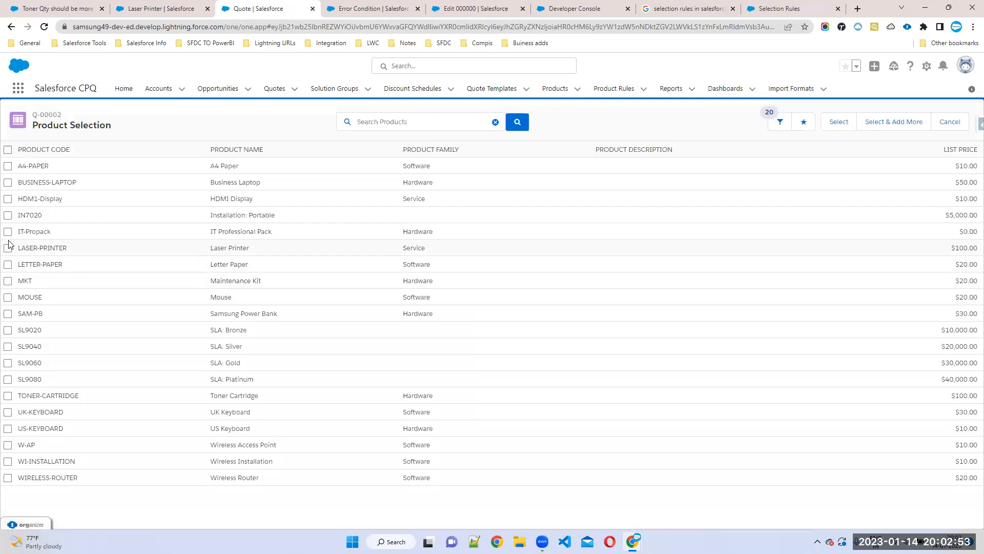
{"action": "left_click", "coordinate": [7, 231]}
{"action": "left_click", "coordinate": [836, 122]}
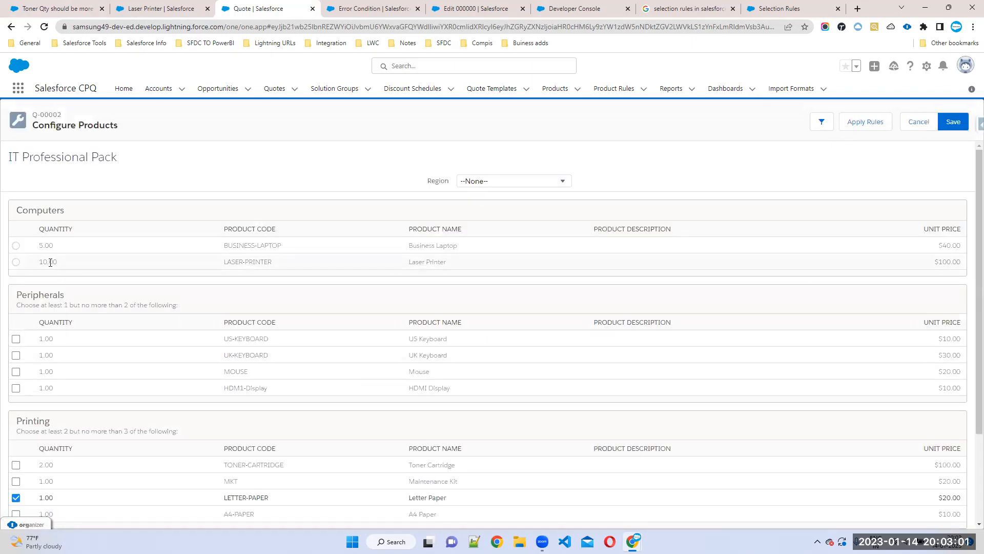
Select Laser Printer, HDMI Display and Wireless Router in the pack, leave Toner Cartridge unselected and apply the rules.
{"action": "left_click", "coordinate": [16, 262]}
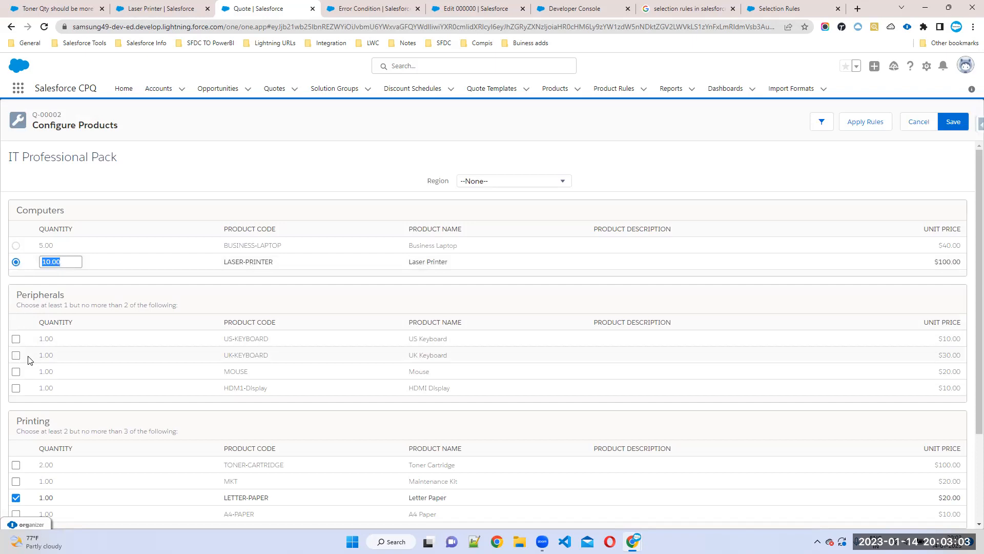
{"action": "left_click", "coordinate": [16, 388]}
{"action": "scroll", "coordinate": [119, 395], "scroll_direction": "down", "scroll_amount": 2}
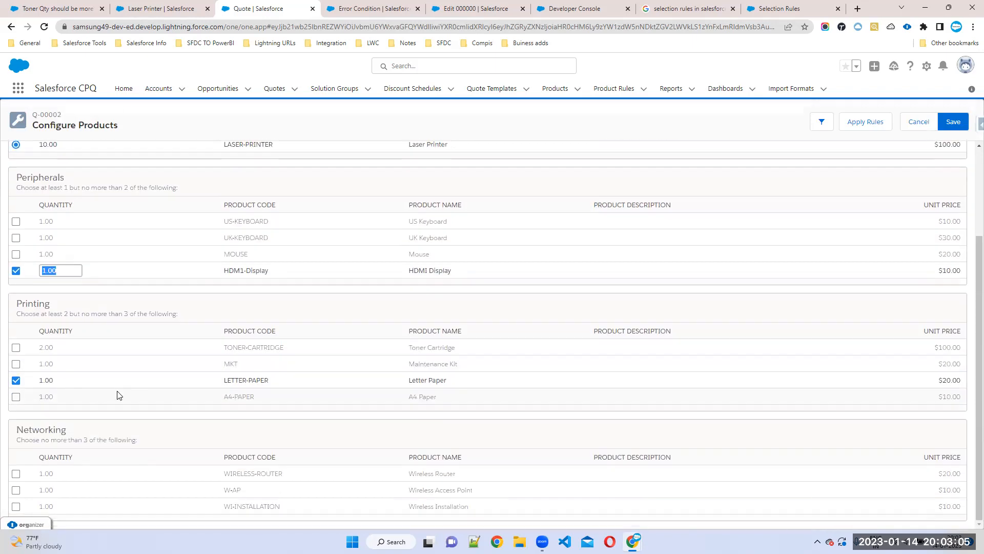
{"action": "left_click", "coordinate": [16, 348]}
{"action": "left_click", "coordinate": [16, 474]}
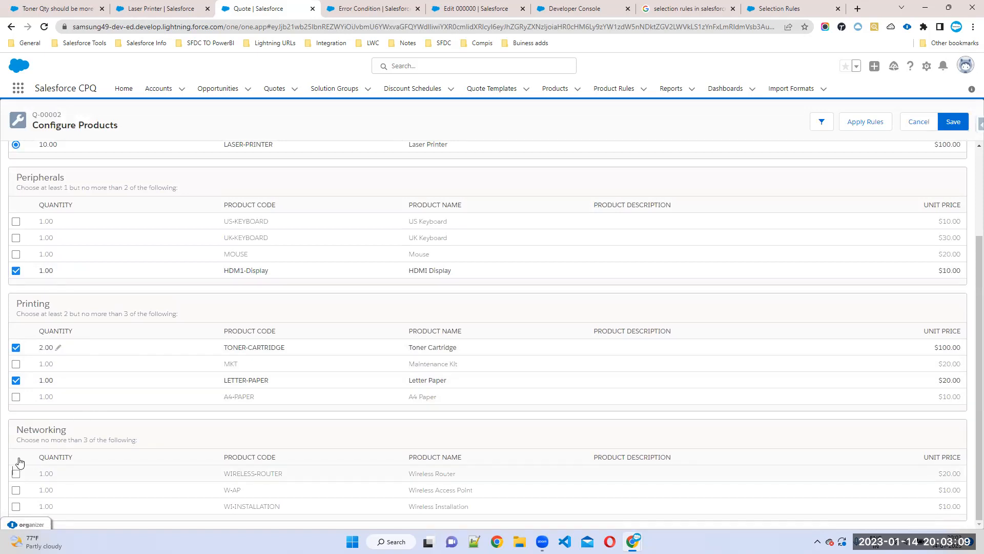
{"action": "left_click", "coordinate": [16, 348]}
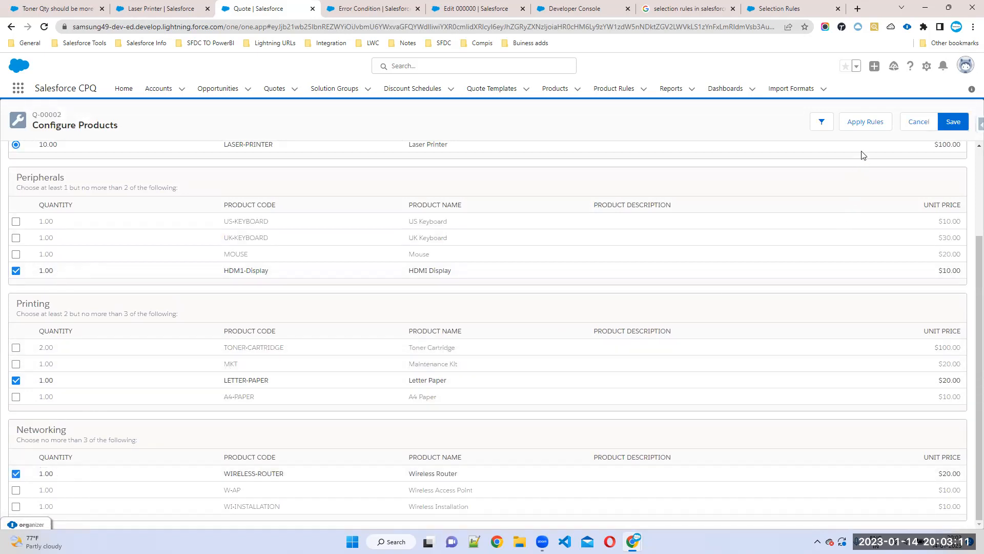
{"action": "left_click", "coordinate": [865, 128]}
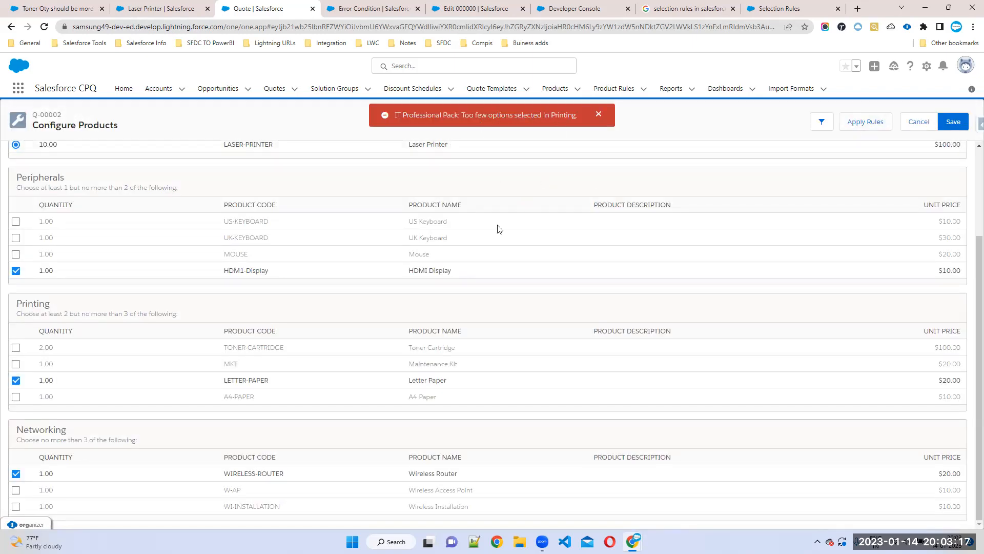
Add the Maintenance Kit under Printing, apply the rules, and save and reopen the pack configuration.
{"action": "scroll", "coordinate": [459, 257], "scroll_direction": "up", "scroll_amount": 2}
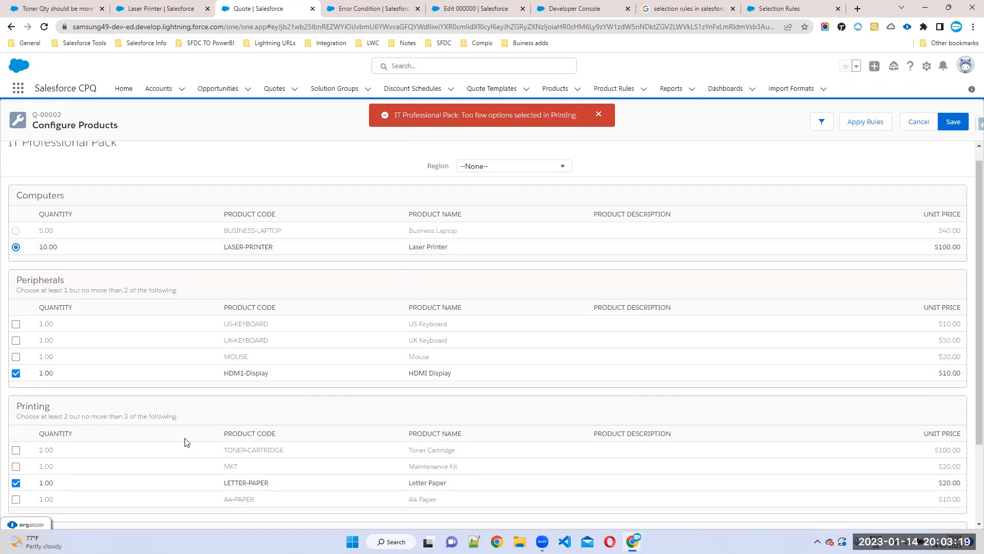
{"action": "left_click", "coordinate": [16, 466]}
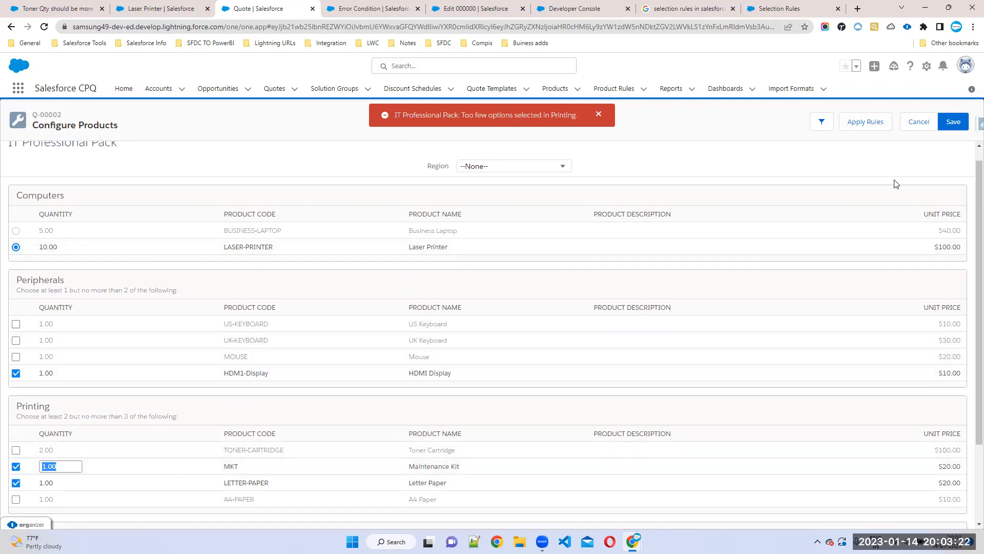
{"action": "left_click", "coordinate": [869, 126]}
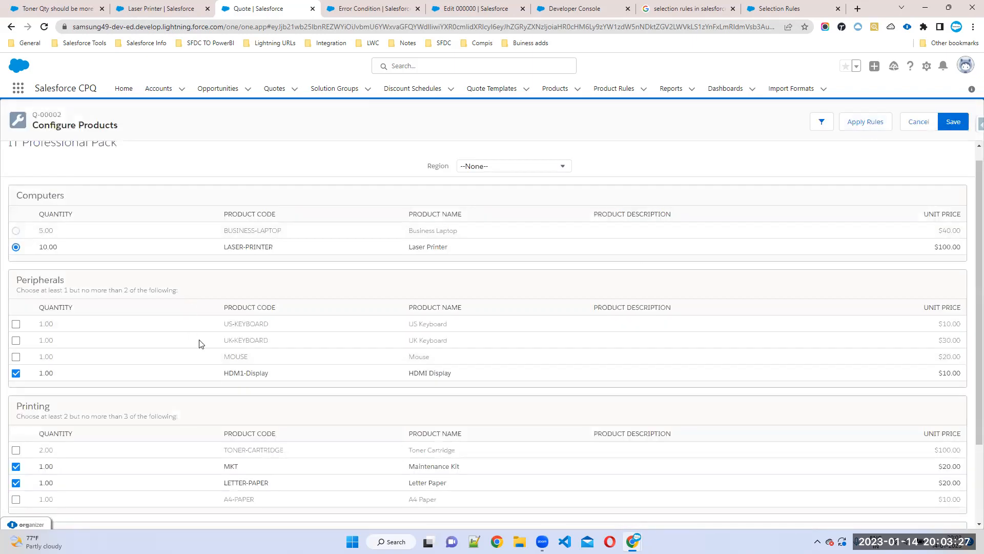
{"action": "left_click", "coordinate": [954, 123]}
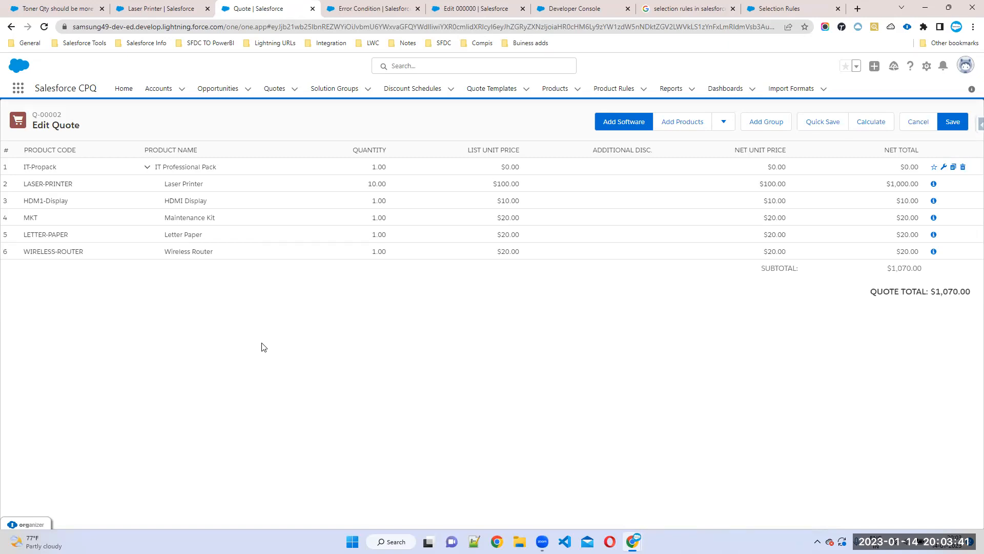
{"action": "left_click", "coordinate": [943, 168]}
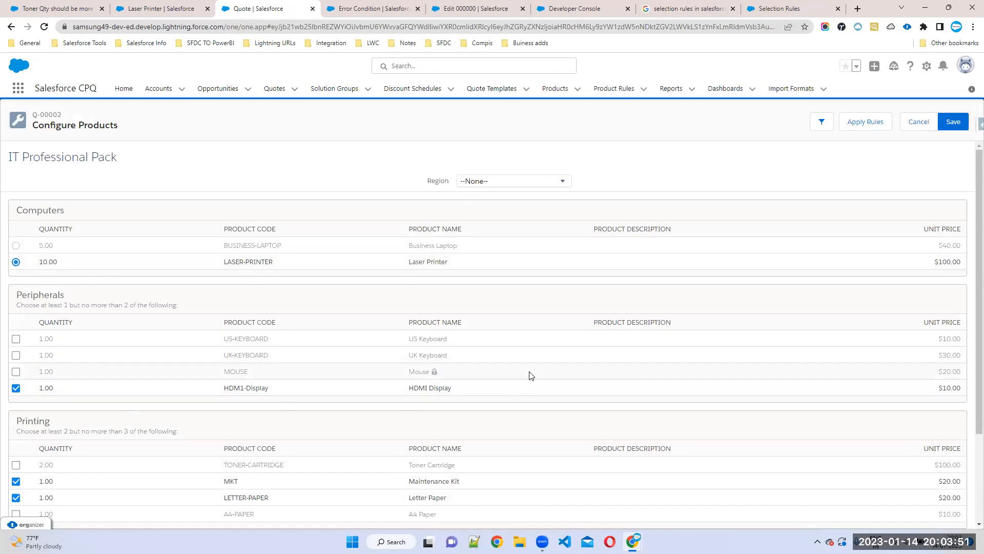
{"action": "scroll", "coordinate": [530, 376], "scroll_direction": "down", "scroll_amount": 2}
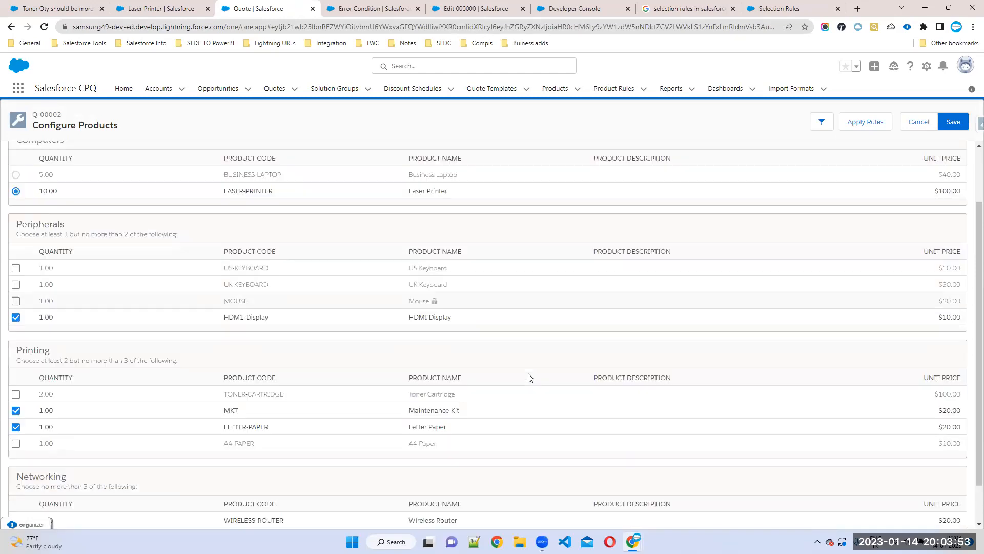
Open the full list of error conditions for the toner quantity rule and examine their filter values.
{"action": "left_click", "coordinate": [53, 8]}
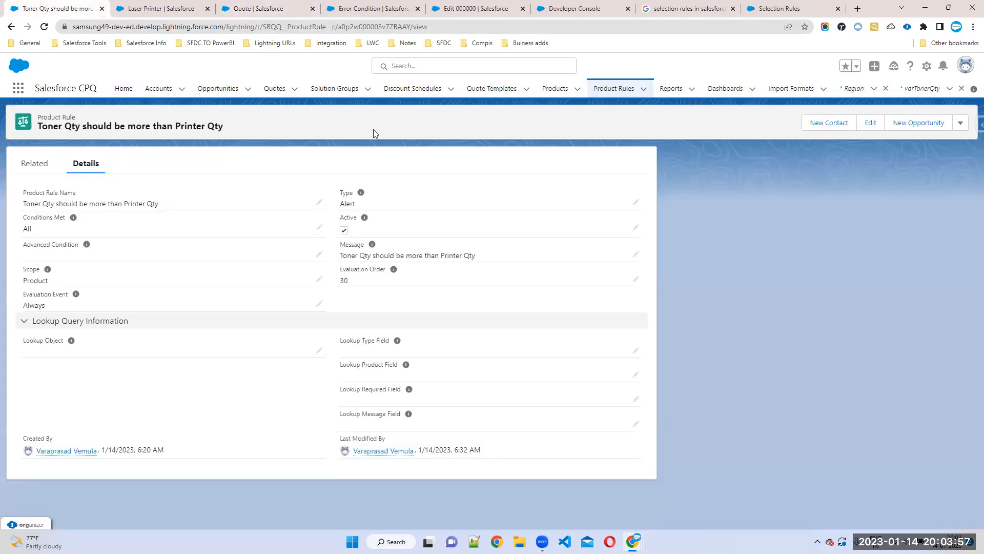
{"action": "left_click", "coordinate": [611, 89]}
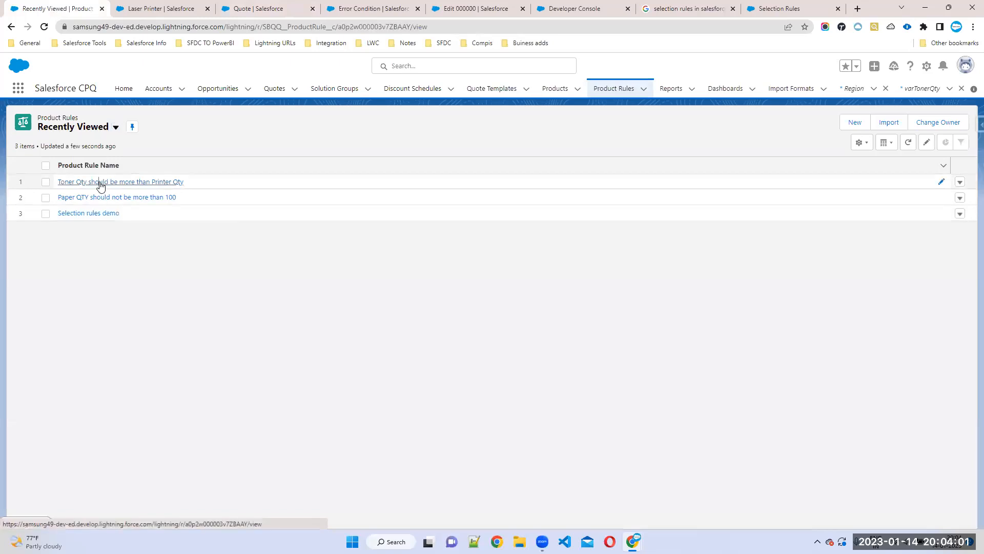
{"action": "left_click", "coordinate": [67, 182]}
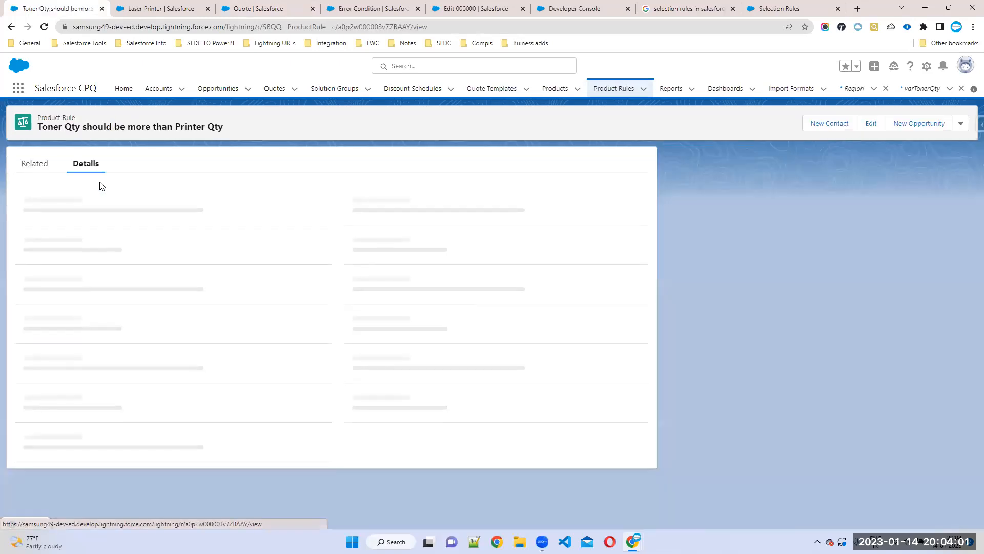
{"action": "left_click", "coordinate": [32, 164]}
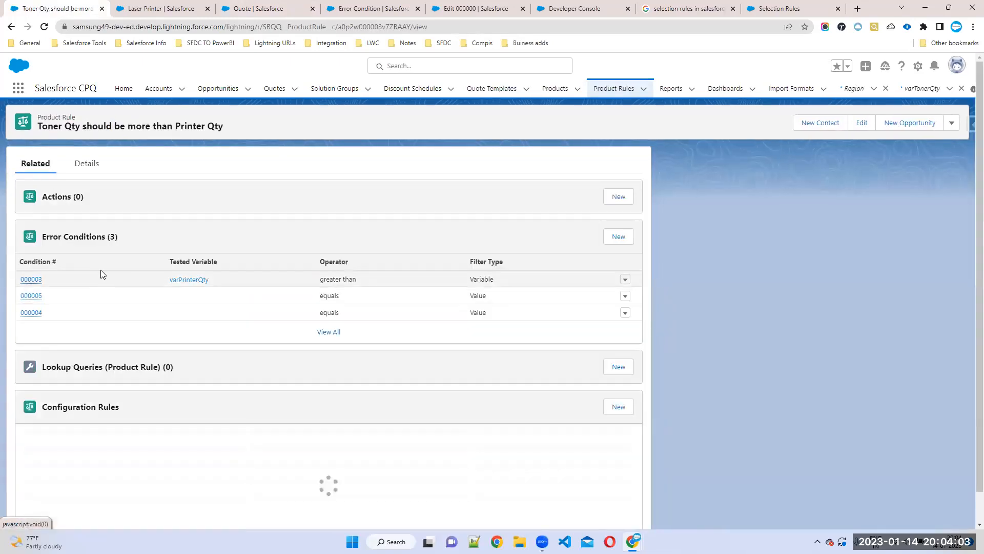
{"action": "left_click", "coordinate": [340, 333]}
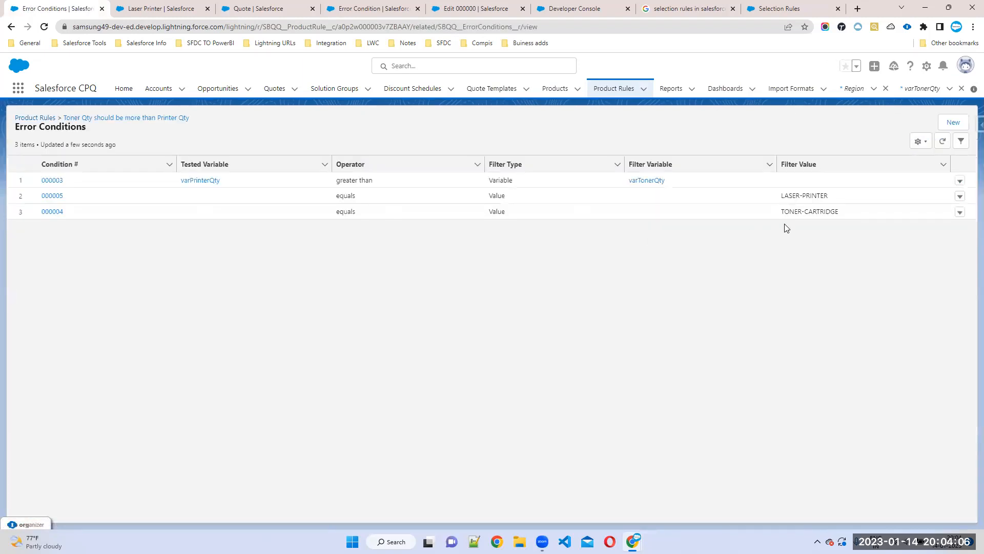
{"action": "left_click", "coordinate": [831, 211]}
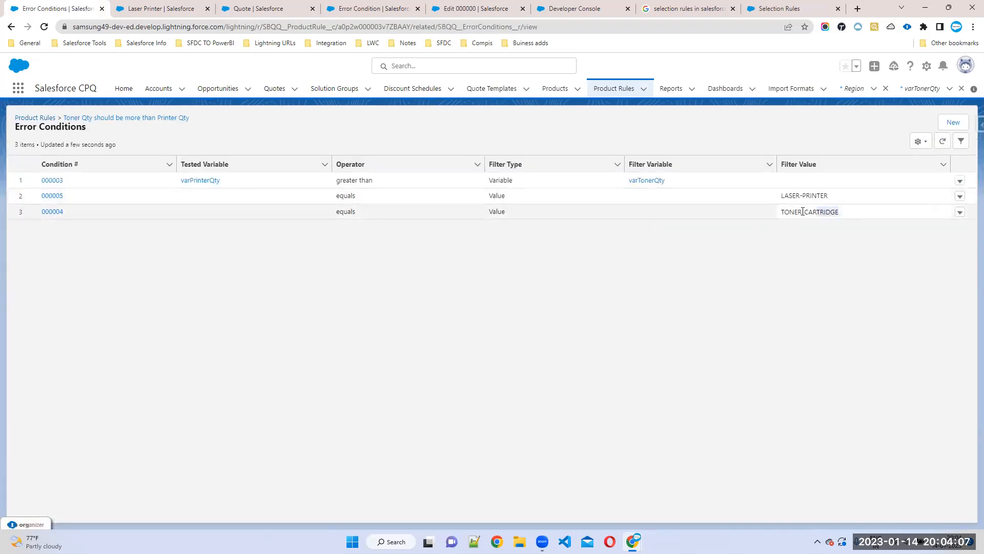
{"action": "left_click_drag", "start_coordinate": [836, 200], "coordinate": [781, 197]}
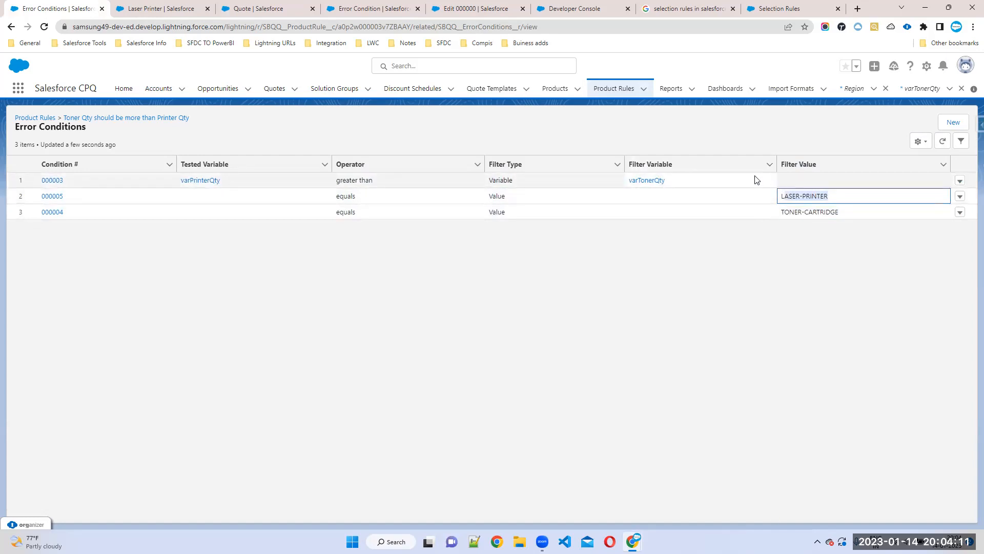
{"action": "left_click_drag", "start_coordinate": [843, 212], "coordinate": [776, 216]}
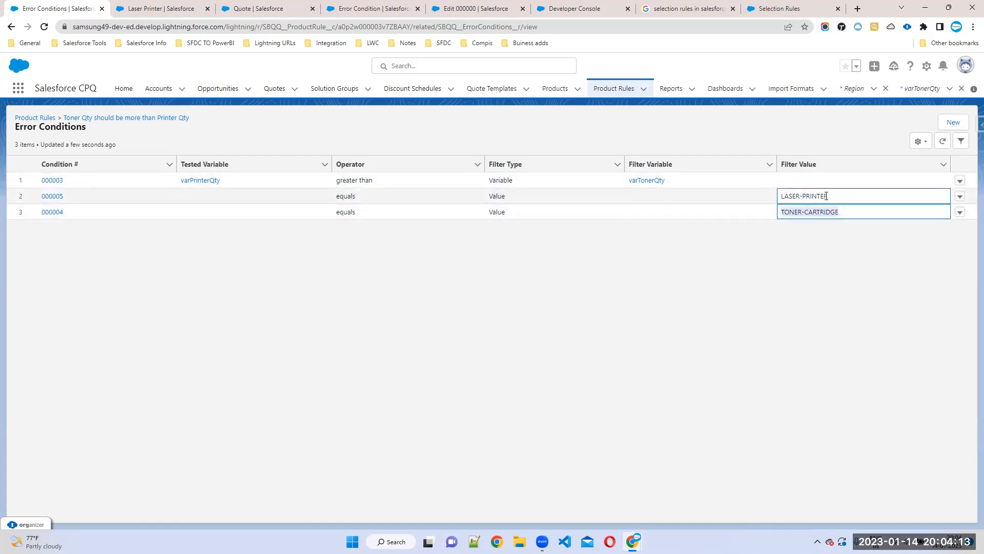
{"action": "left_click_drag", "start_coordinate": [835, 195], "coordinate": [763, 200]}
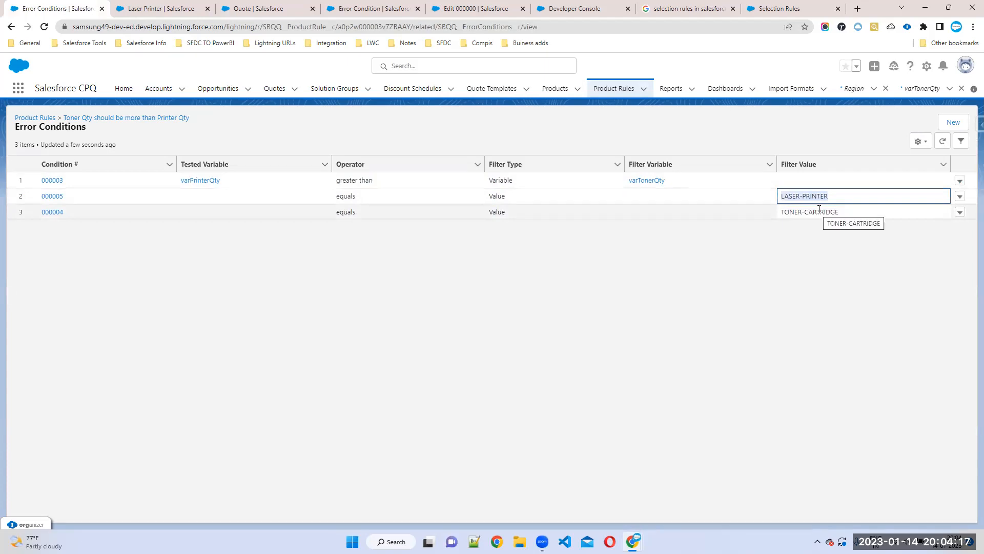
Add the Toner Cartridge with quantity 2 to the pack on the quote and save the configuration.
{"action": "left_click", "coordinate": [230, 8]}
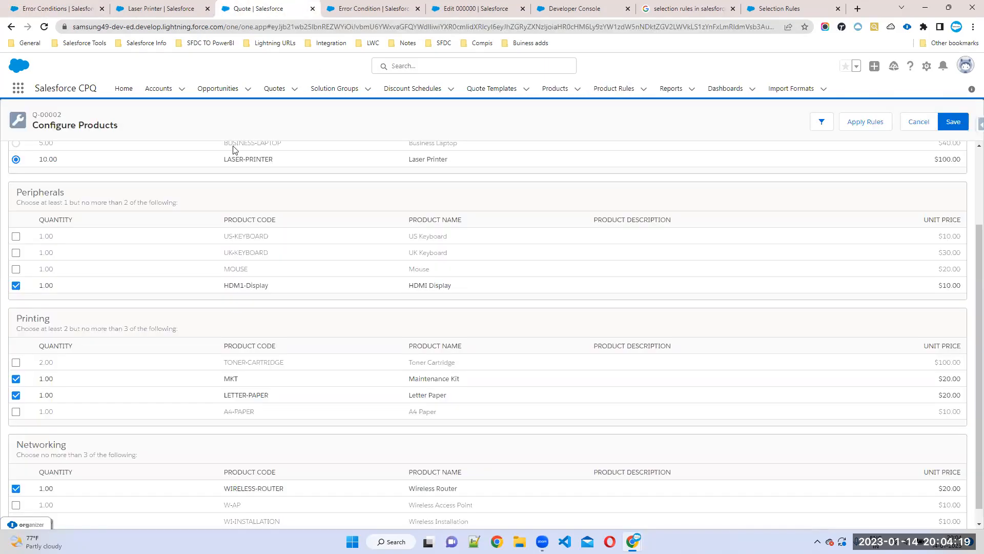
{"action": "left_click", "coordinate": [16, 364]}
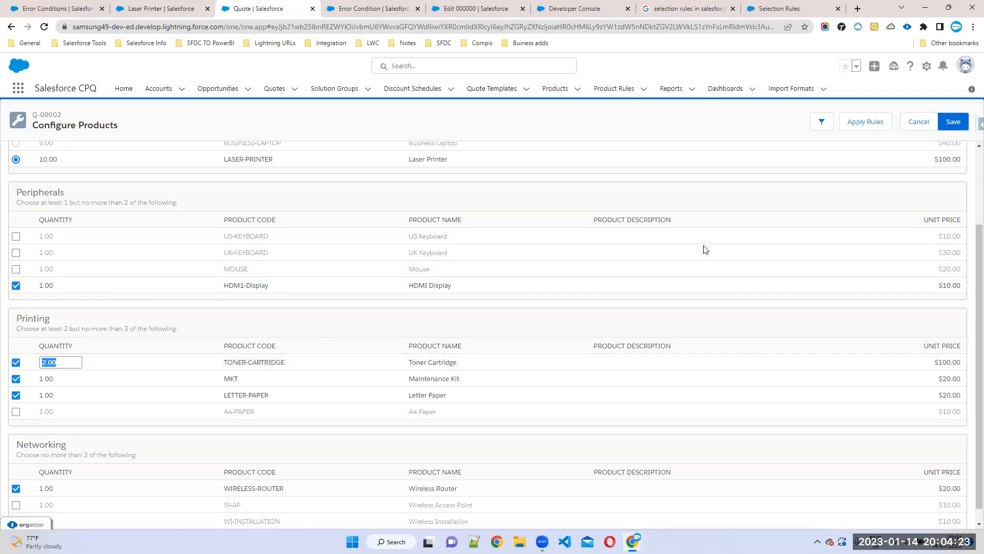
{"action": "left_click", "coordinate": [951, 125]}
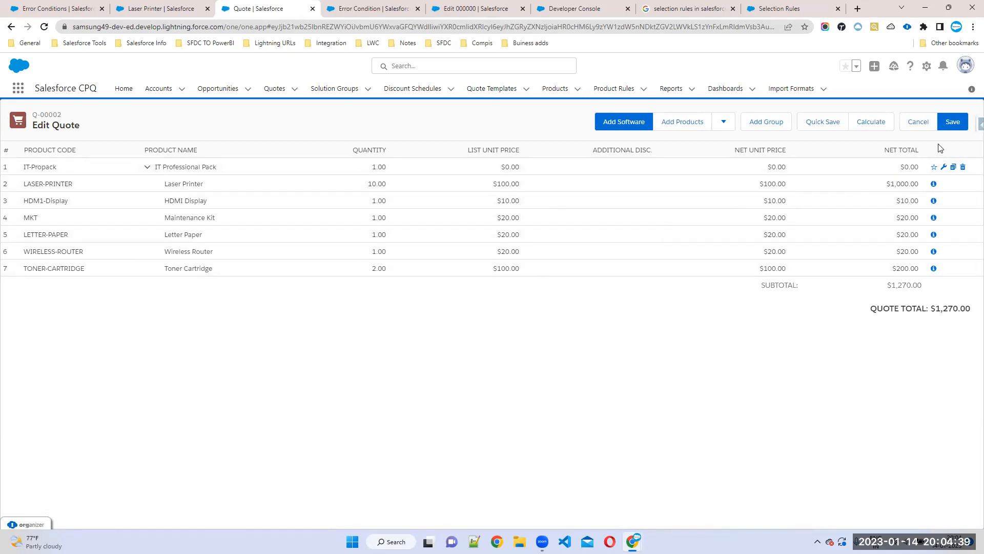
Reopen the IT Professional Pack configuration on the quote, review the selected options and apply the rules again.
{"action": "left_click", "coordinate": [945, 169]}
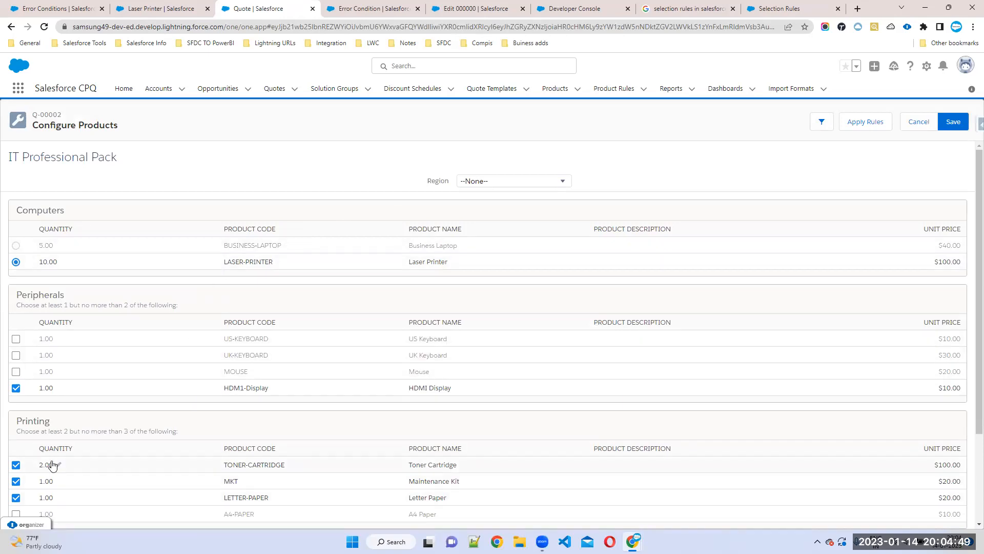
{"action": "scroll", "coordinate": [102, 415], "scroll_direction": "down", "scroll_amount": 2}
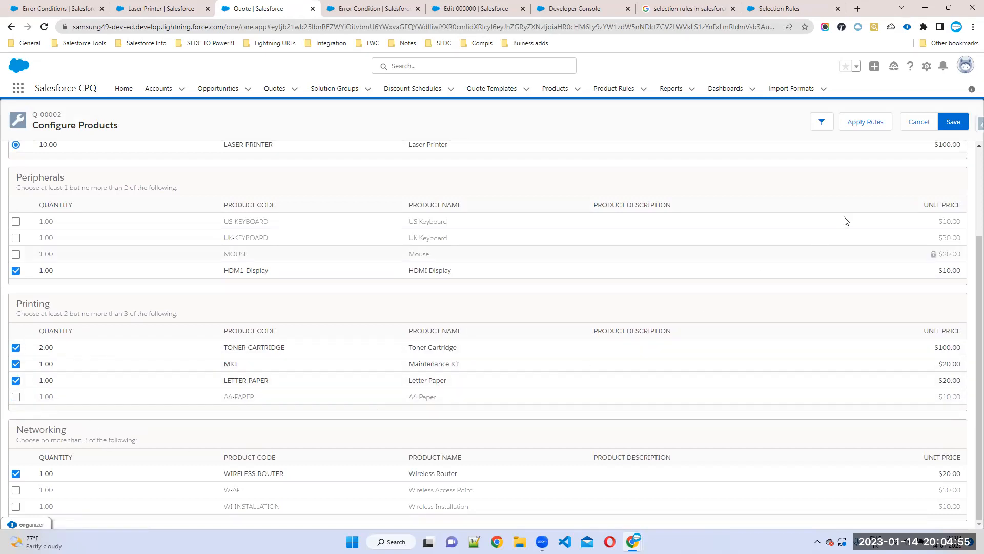
{"action": "left_click", "coordinate": [865, 129]}
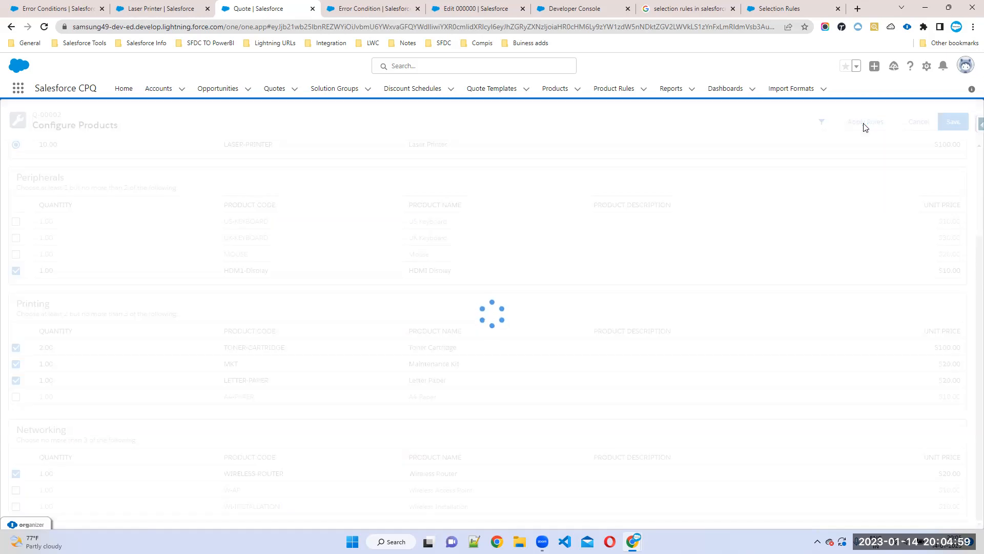
{"action": "scroll", "coordinate": [318, 290], "scroll_direction": "up", "scroll_amount": 3}
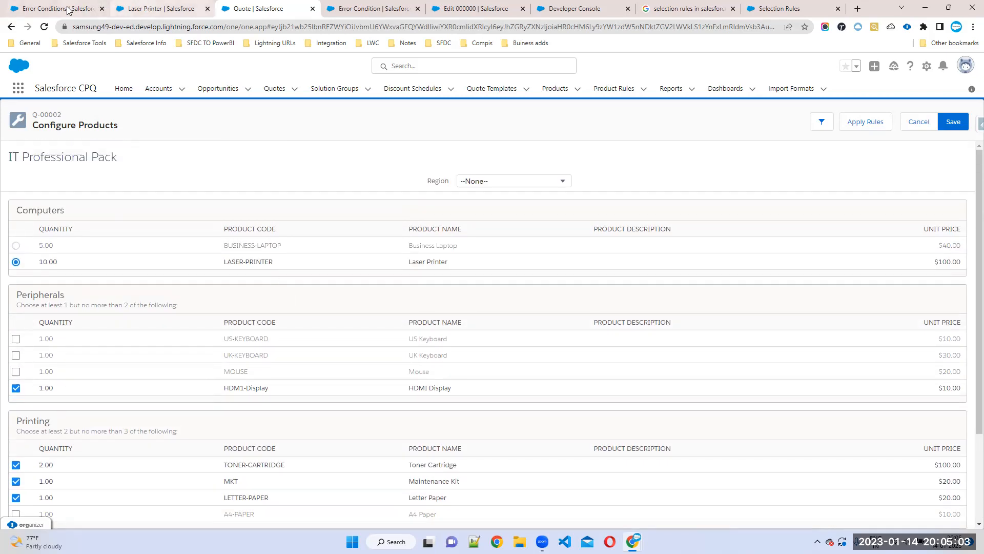
Open the "Toner Qty should be more than Printer Qty" product rule and display its full list of error conditions.
{"action": "left_click", "coordinate": [136, 7]}
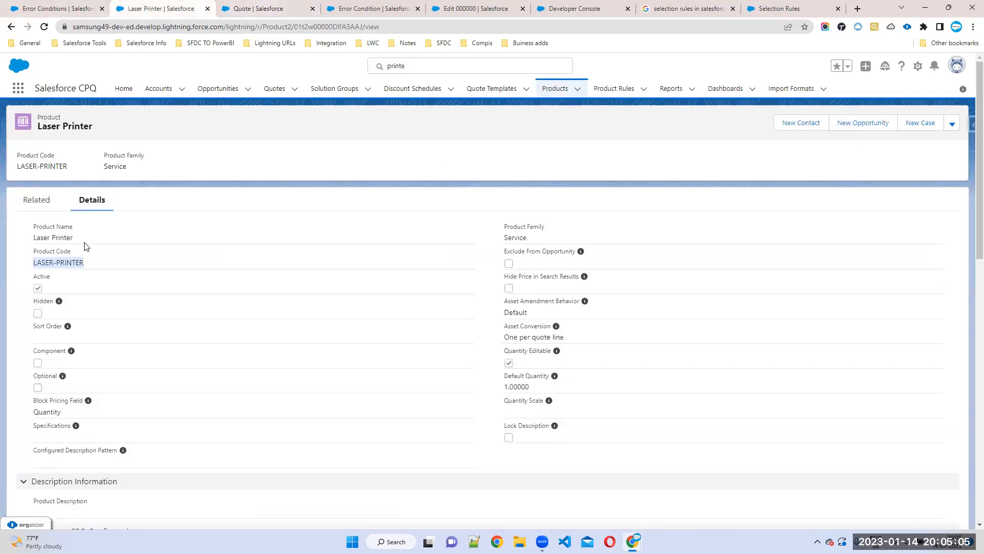
{"action": "left_click", "coordinate": [67, 8]}
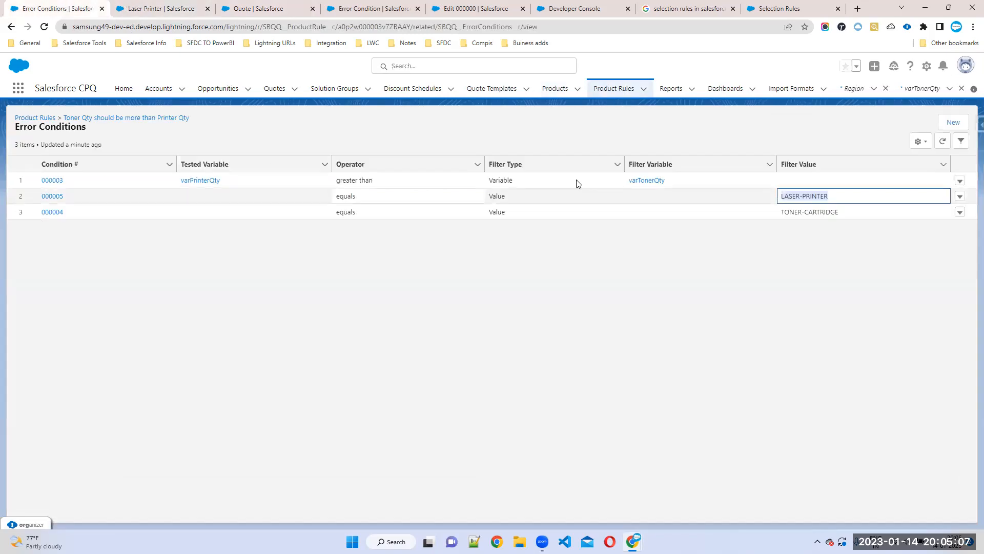
{"action": "left_click", "coordinate": [612, 91]}
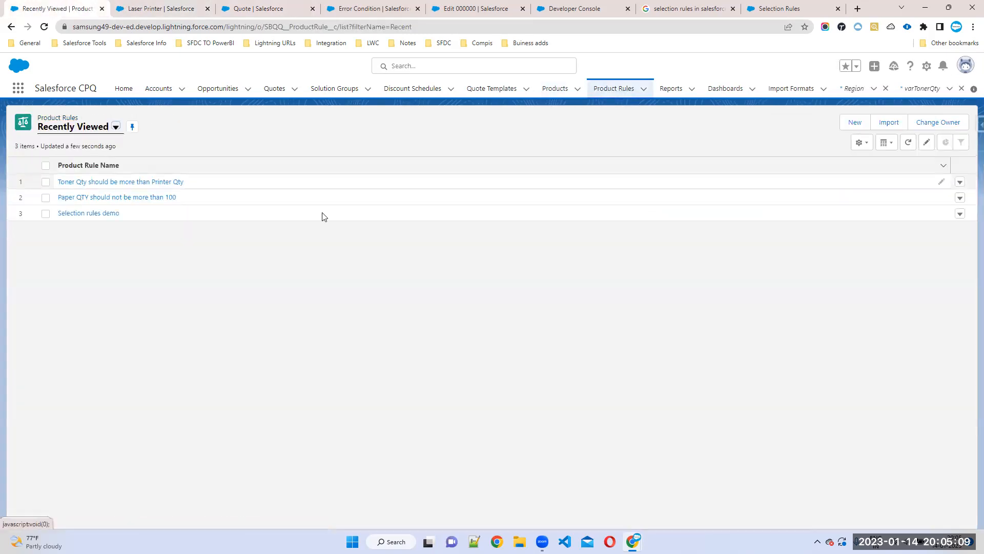
{"action": "left_click", "coordinate": [121, 182]}
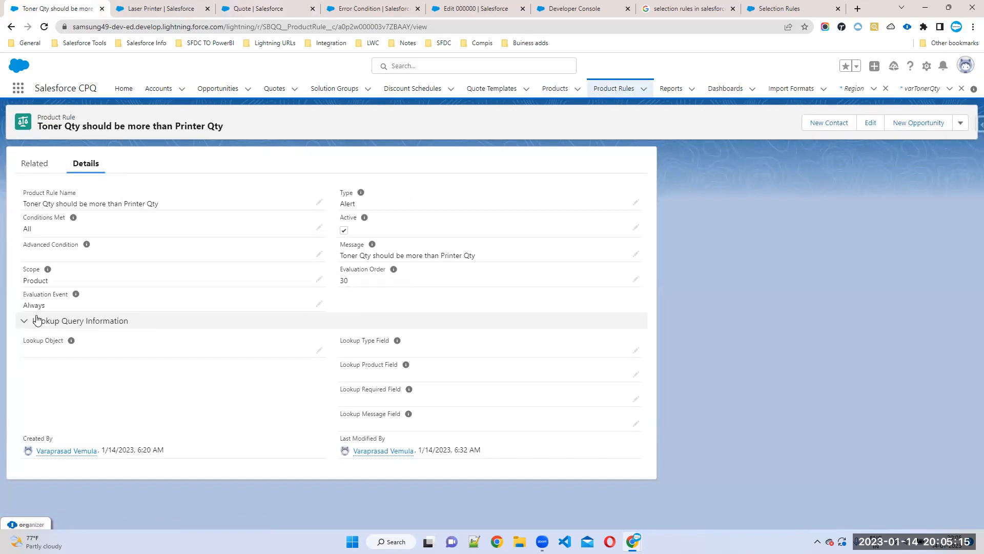
{"action": "left_click", "coordinate": [33, 164]}
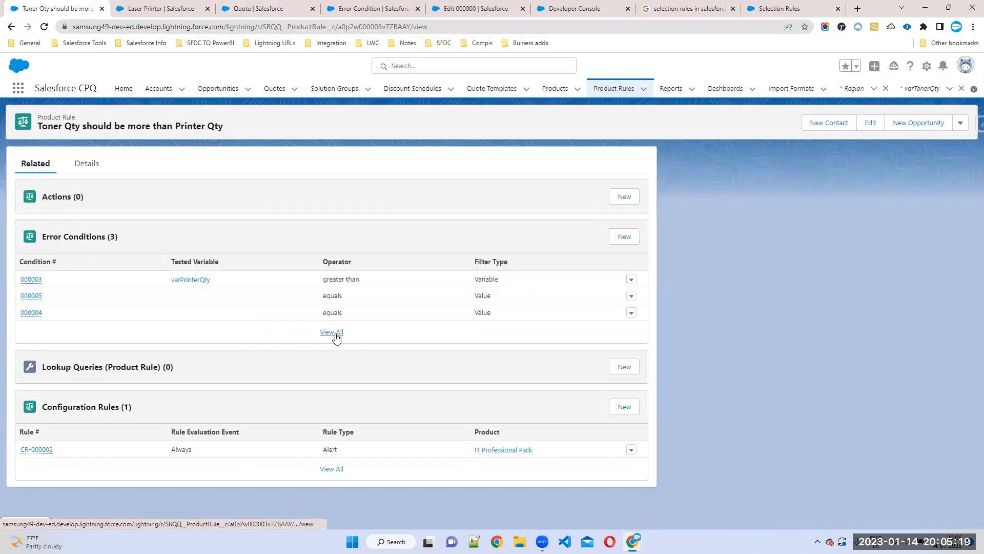
{"action": "left_click", "coordinate": [330, 333]}
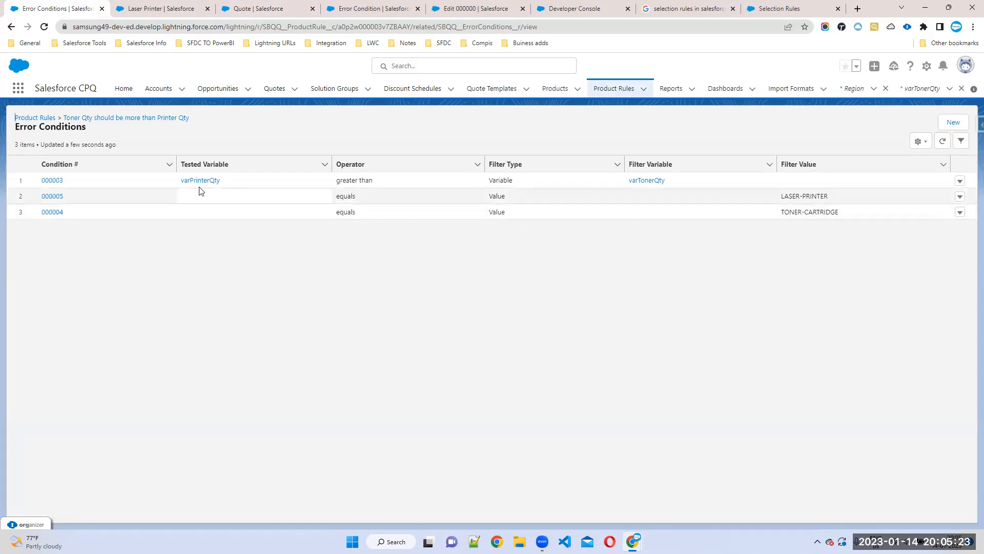
Examine the tested fields and filters of error conditions 000004 and 000005, and check the rule's Conditions Met setting.
{"action": "left_click", "coordinate": [52, 212]}
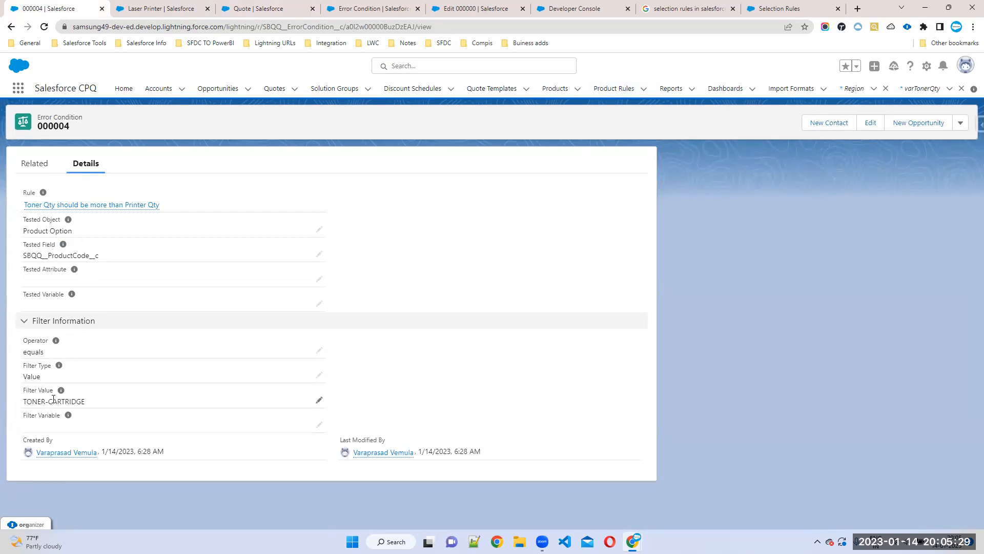
{"action": "left_click", "coordinate": [34, 165]}
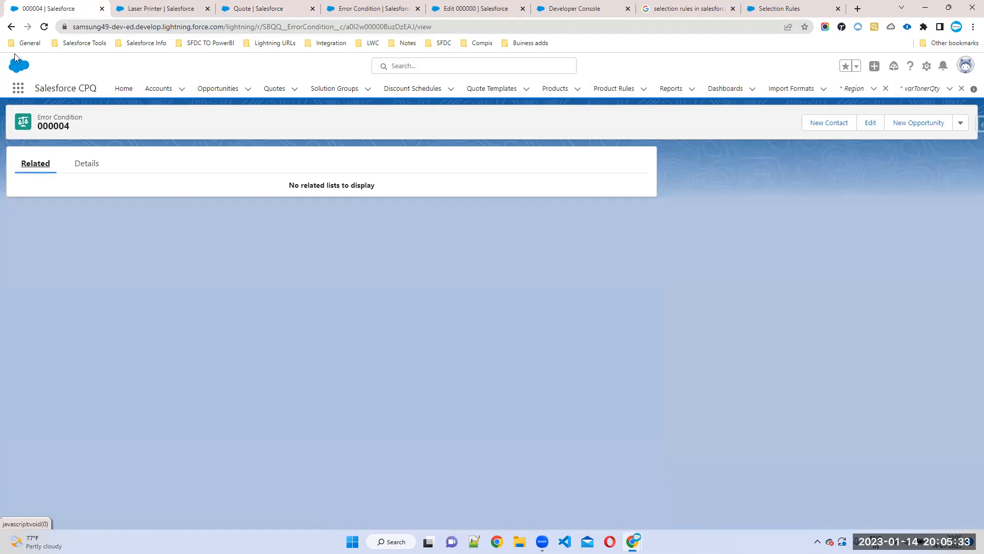
{"action": "left_click", "coordinate": [11, 27]}
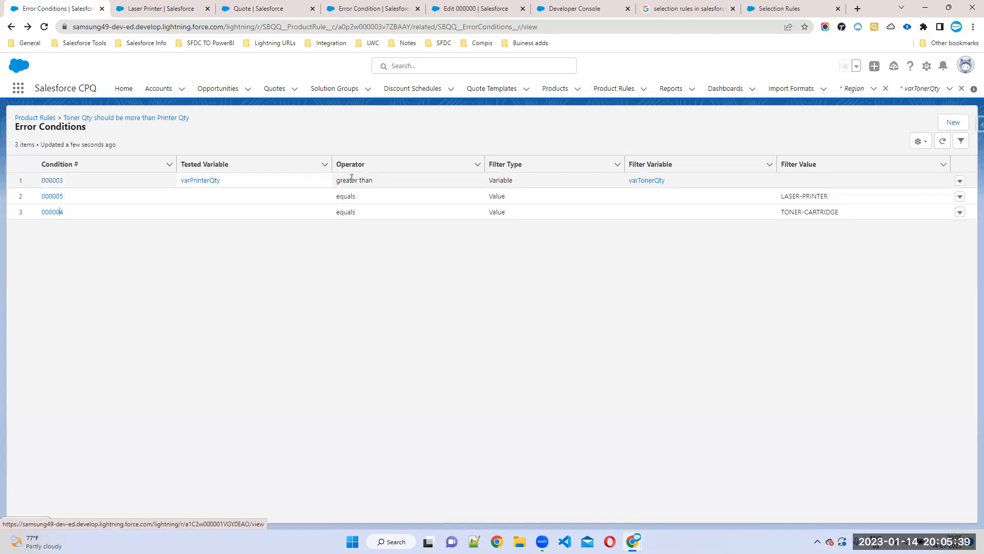
{"action": "left_click", "coordinate": [50, 196]}
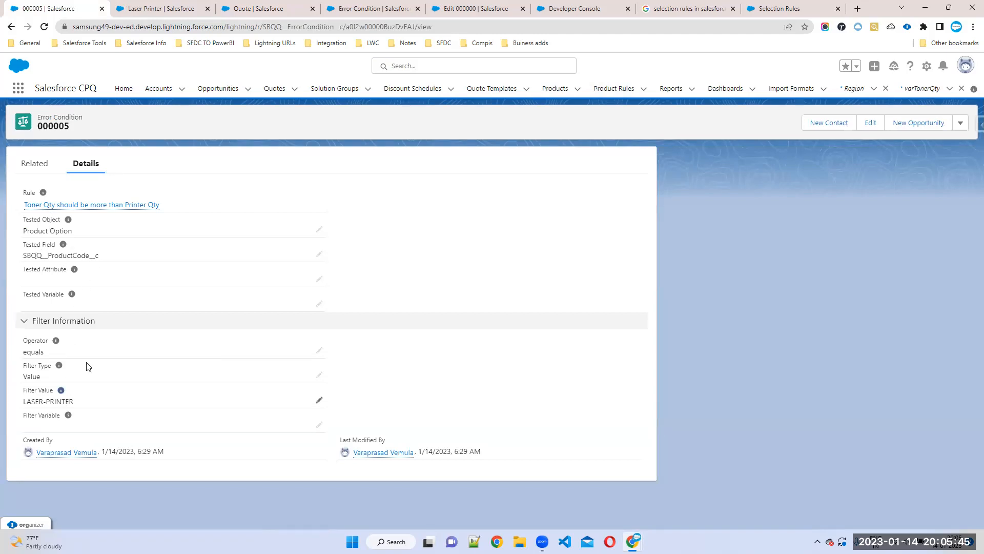
{"action": "mouse_move", "coordinate": [47, 207]}
{"action": "left_click", "coordinate": [11, 27]}
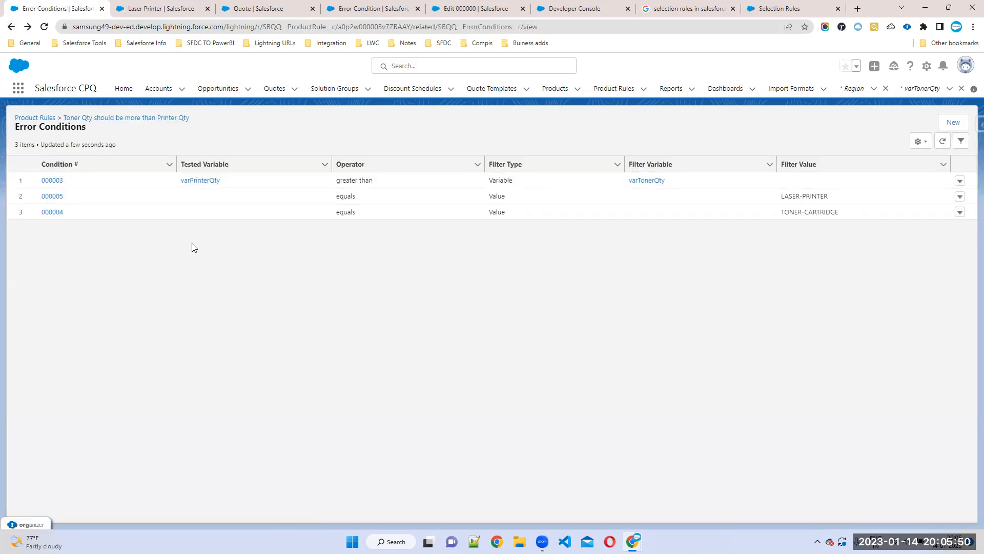
{"action": "left_click", "coordinate": [100, 119]}
{"action": "left_click_drag", "start_coordinate": [49, 231], "coordinate": [10, 226]}
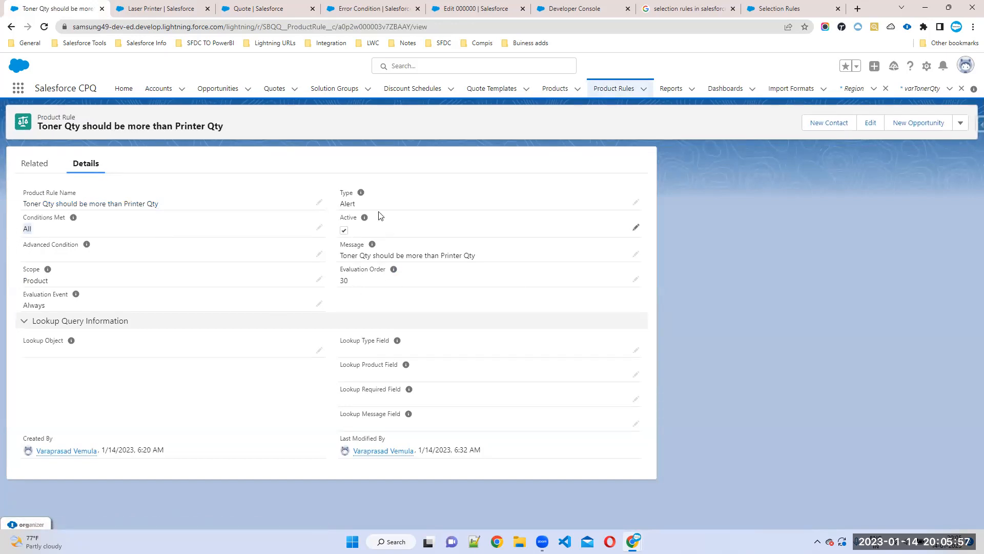
Open the quotes list in a new browser tab and bring up quote Q-00002 for line editing.
{"action": "left_click", "coordinate": [179, 13]}
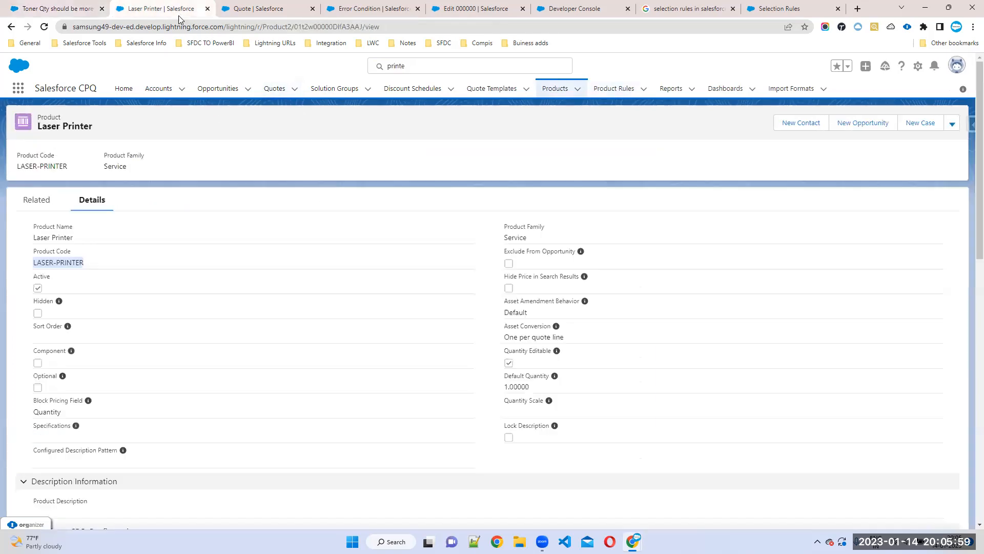
{"action": "middle_click", "coordinate": [261, 91]}
{"action": "left_click", "coordinate": [238, 8]}
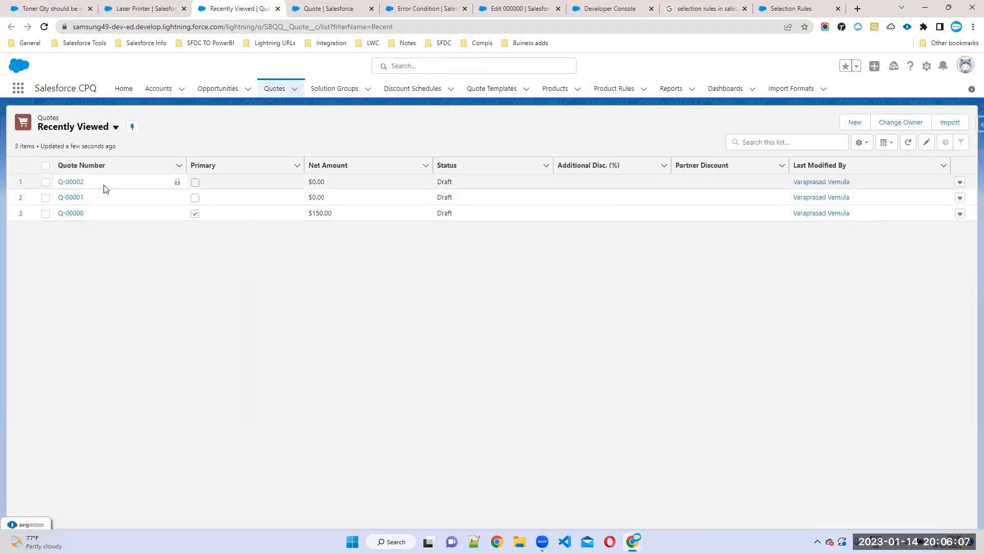
{"action": "left_click", "coordinate": [80, 182]}
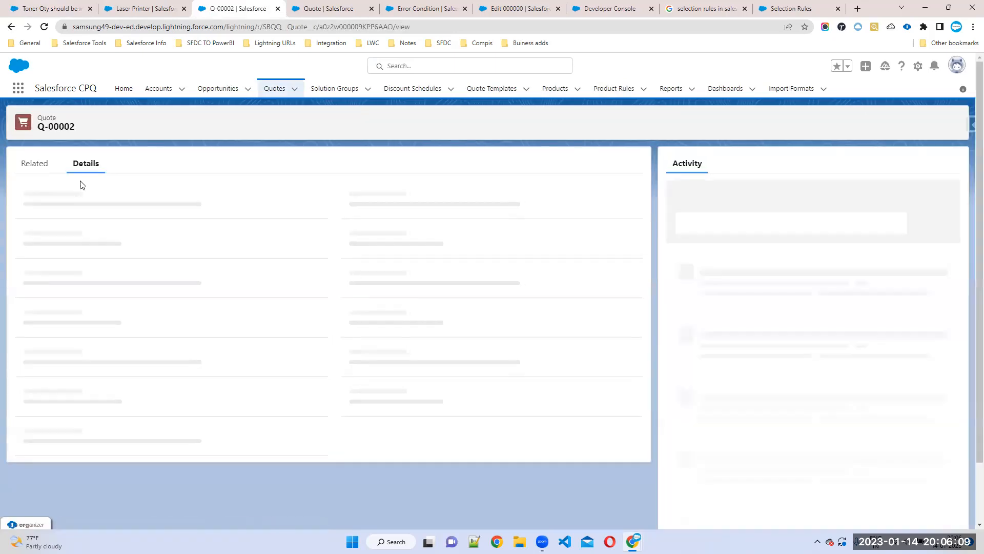
{"action": "left_click", "coordinate": [953, 124]}
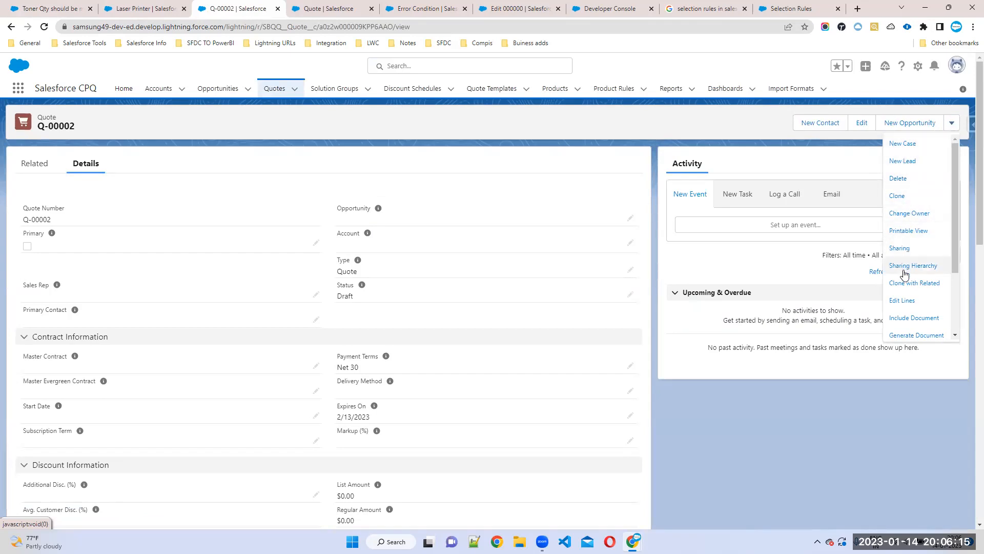
{"action": "left_click", "coordinate": [901, 302]}
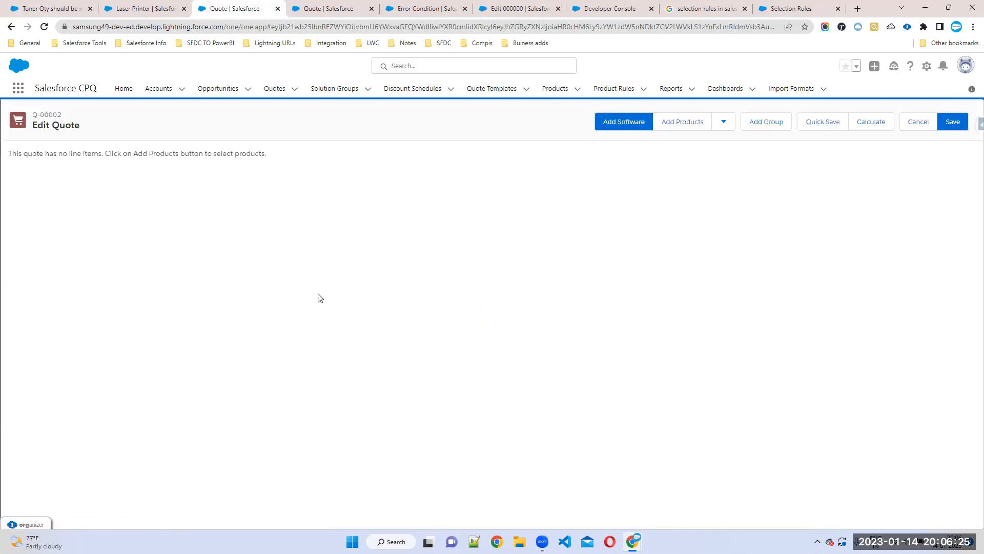
Add the IT Professional Pack to the quote and open its configuration.
{"action": "left_click", "coordinate": [672, 133]}
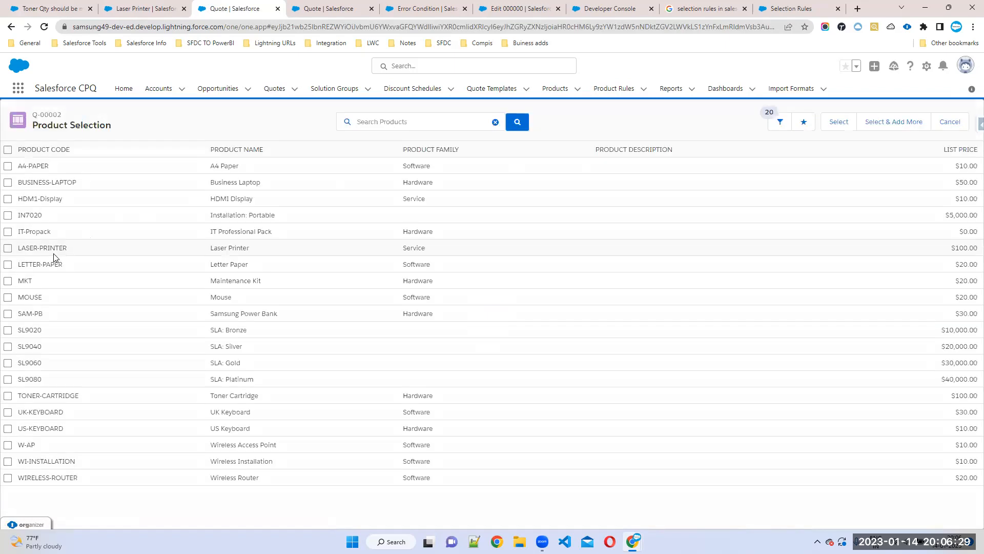
{"action": "left_click", "coordinate": [8, 231]}
{"action": "left_click", "coordinate": [837, 123]}
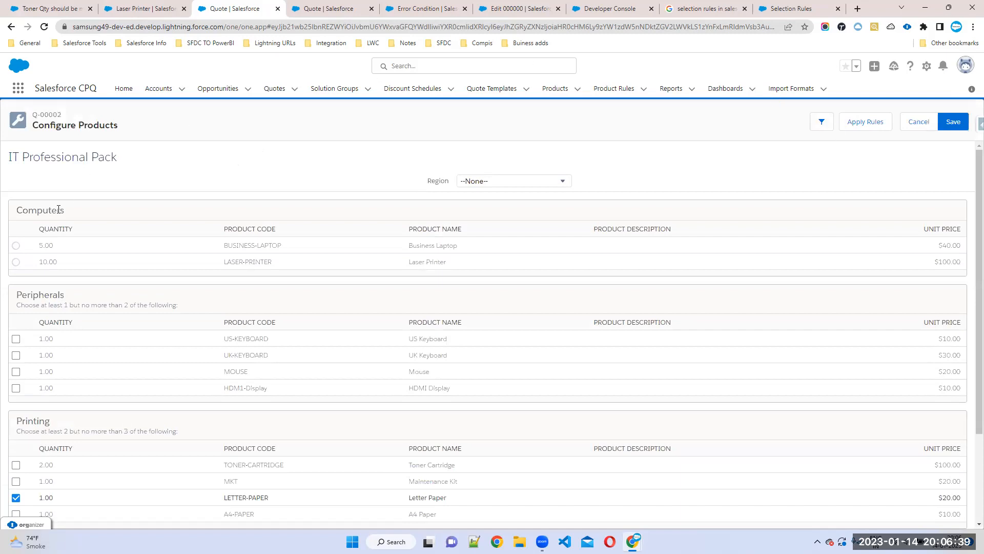
Select Laser Printer, Toner Cartridge and US Keyboard in the pack, apply the rules and save the configuration.
{"action": "left_click", "coordinate": [16, 262]}
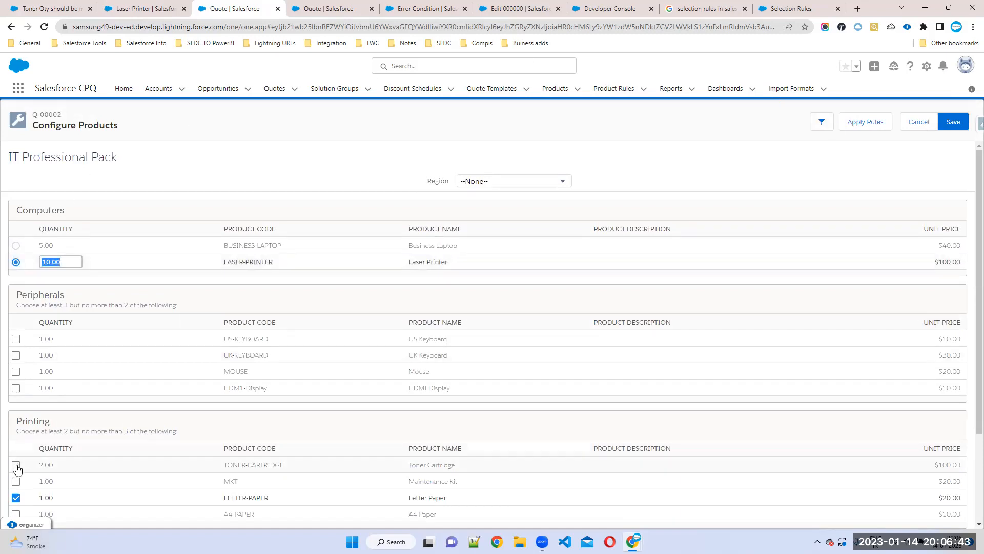
{"action": "left_click", "coordinate": [16, 466]}
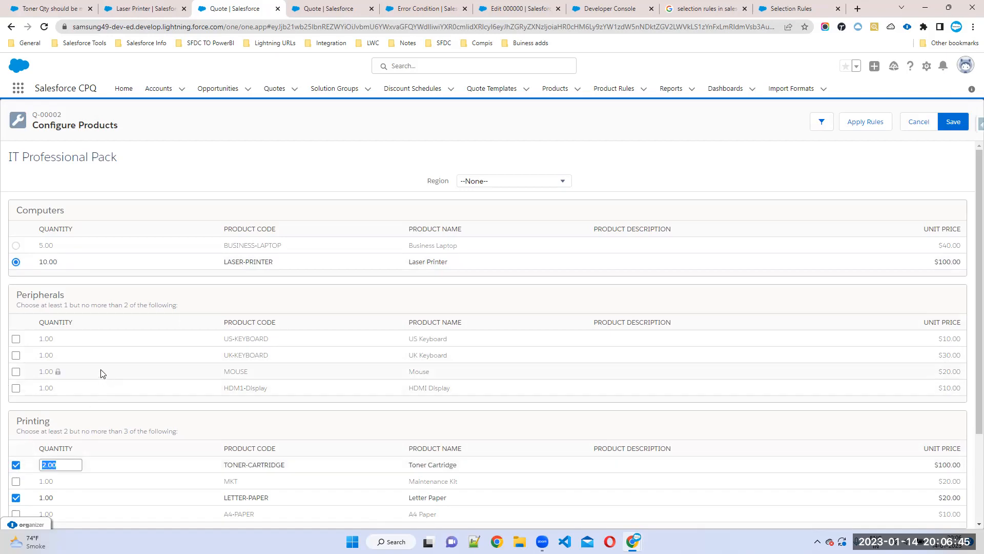
{"action": "left_click", "coordinate": [16, 339]}
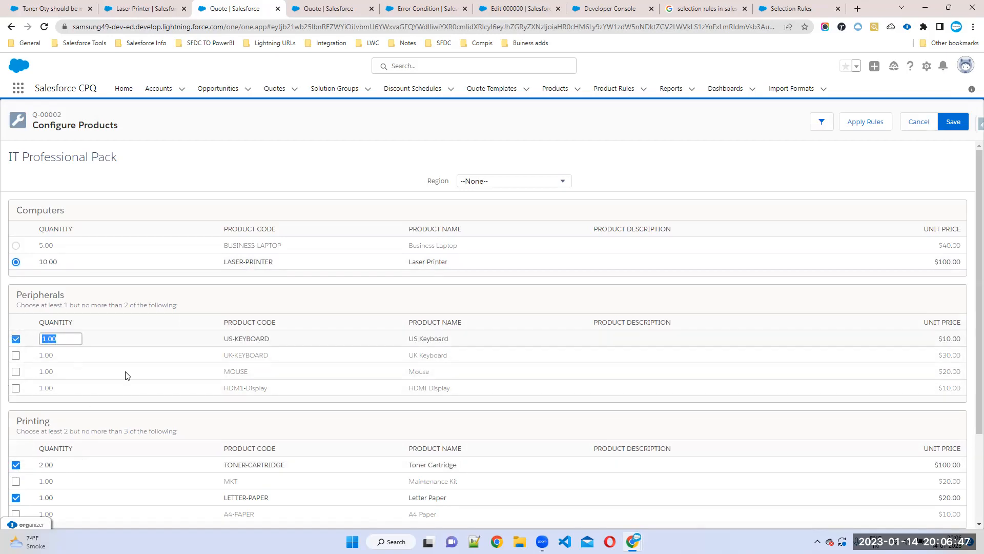
{"action": "scroll", "coordinate": [146, 380], "scroll_direction": "down", "scroll_amount": 2}
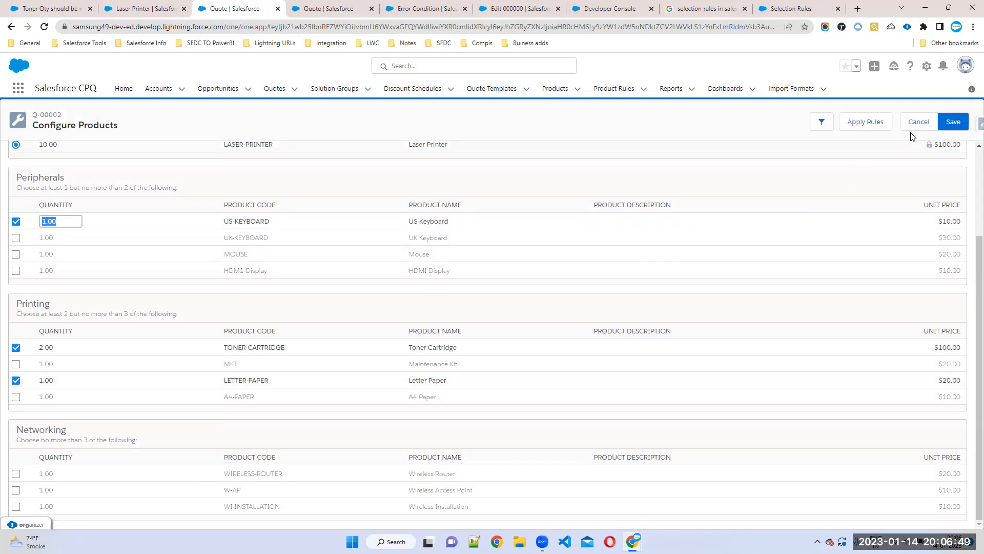
{"action": "left_click", "coordinate": [864, 126]}
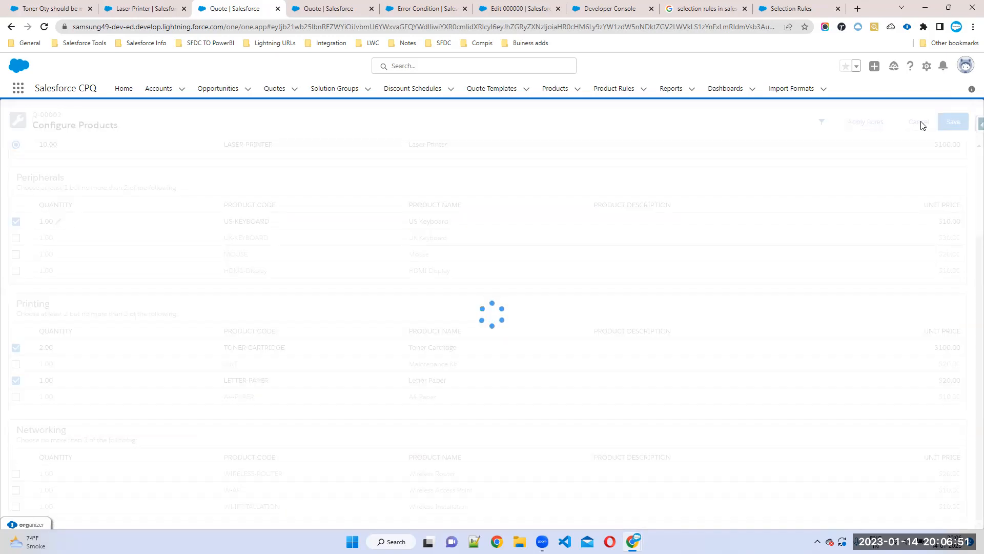
{"action": "left_click", "coordinate": [954, 125]}
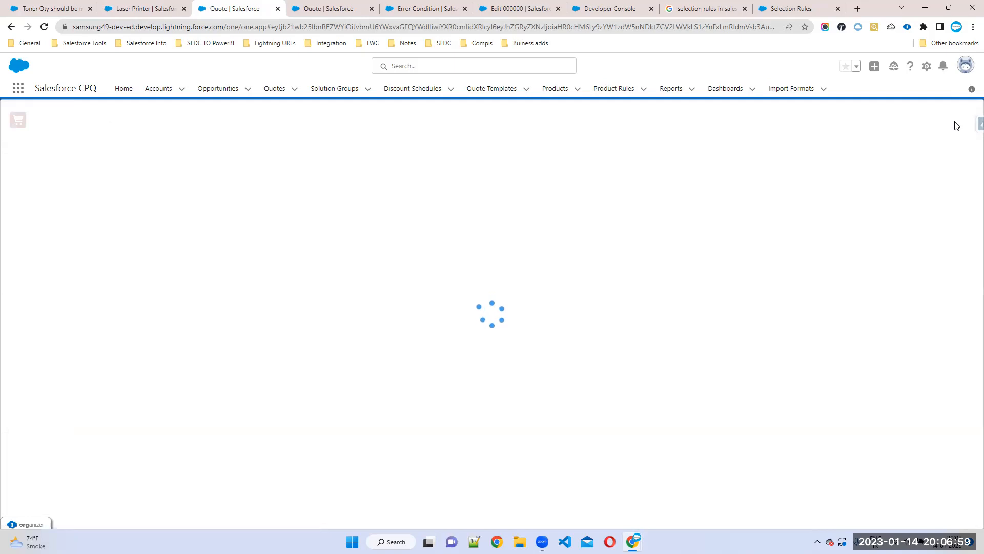
Reconfigure the pack with the Maintenance Kit in place of the Toner Cartridge and save the configuration.
{"action": "left_click", "coordinate": [945, 168]}
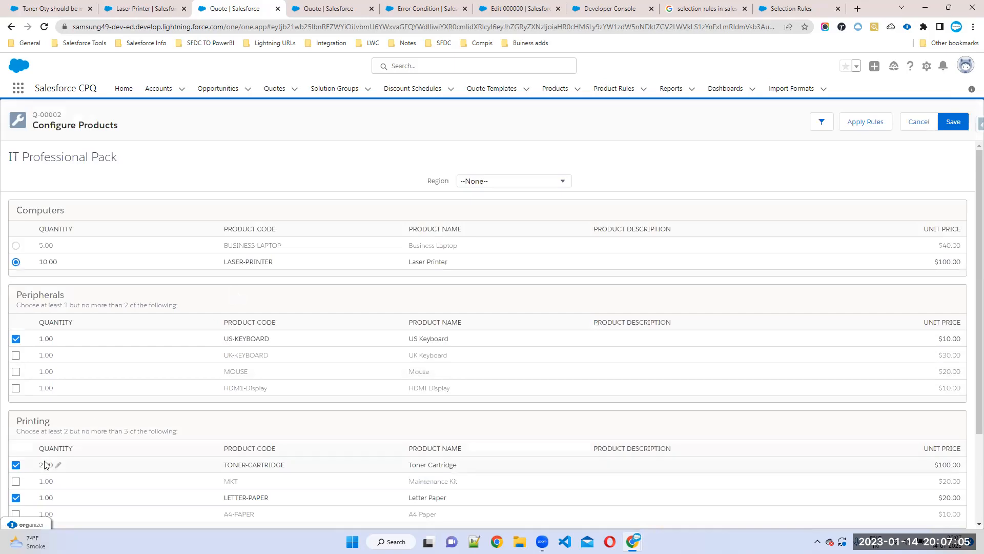
{"action": "left_click", "coordinate": [15, 465]}
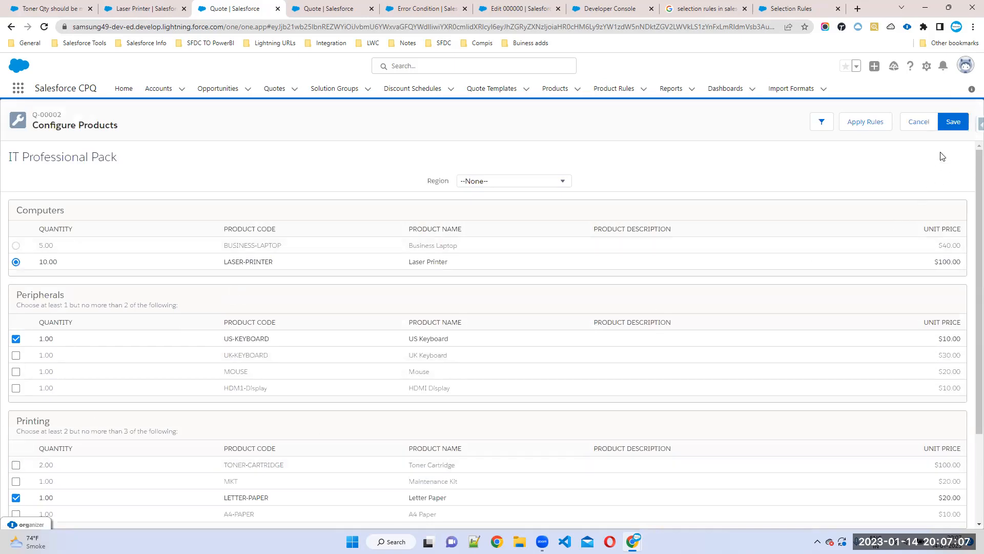
{"action": "left_click", "coordinate": [953, 124]}
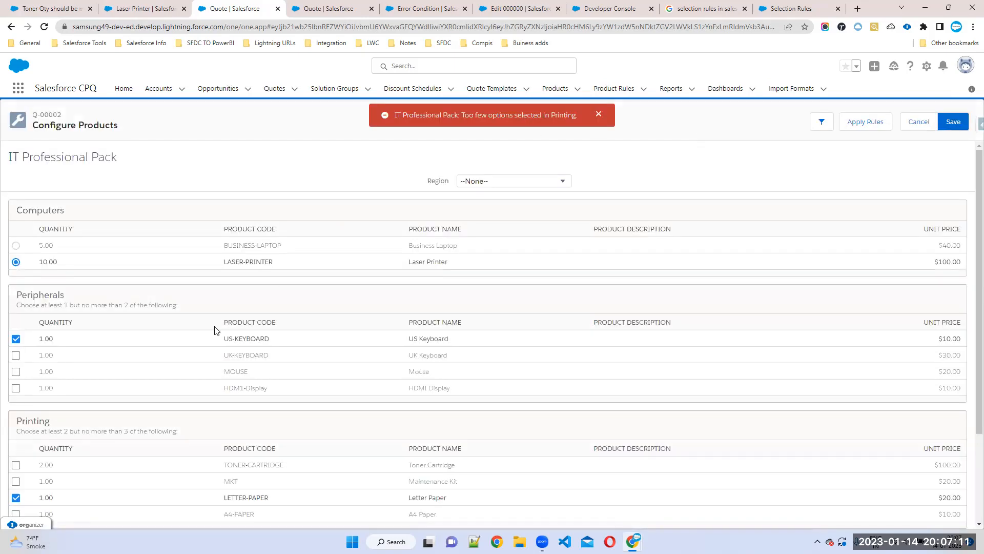
{"action": "left_click", "coordinate": [16, 481]}
{"action": "left_click", "coordinate": [955, 124]}
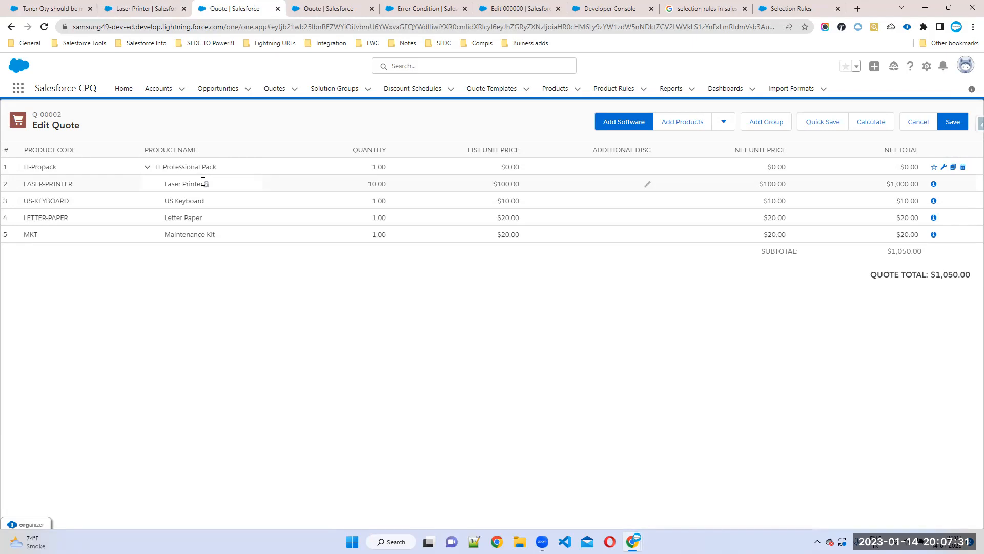
Open all error conditions of the toner quantity product rule and delete the condition with filter value LASER-PRINTER.
{"action": "left_click", "coordinate": [50, 11]}
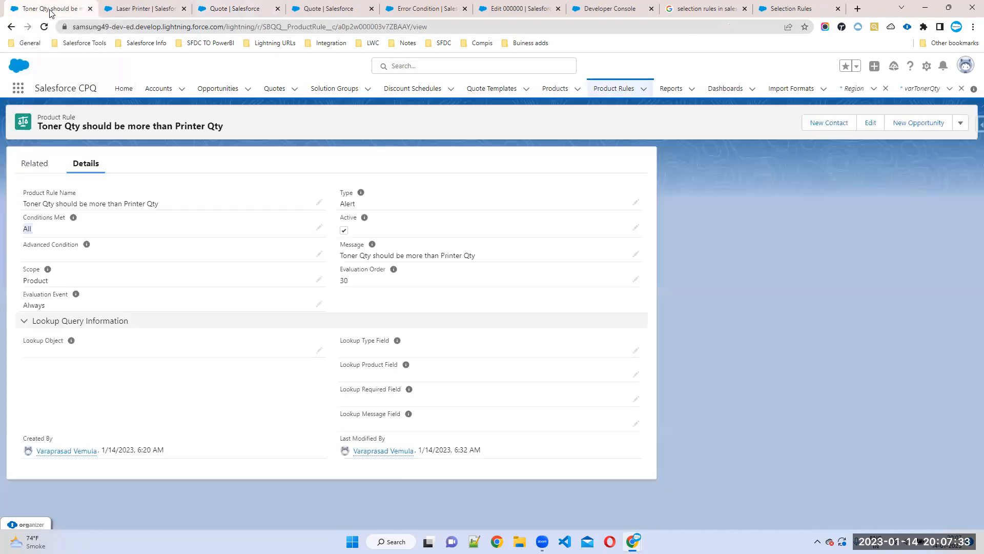
{"action": "left_click", "coordinate": [36, 164]}
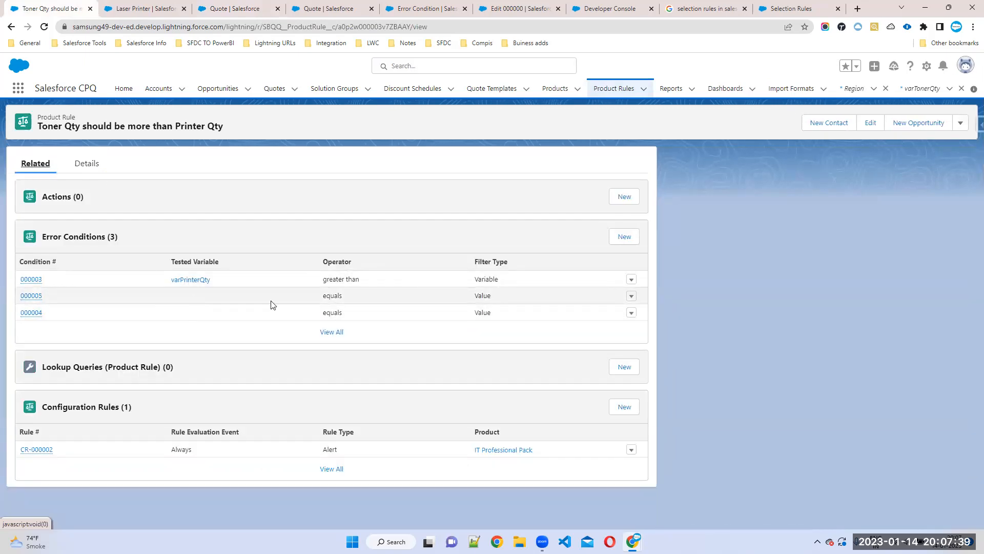
{"action": "left_click", "coordinate": [329, 333]}
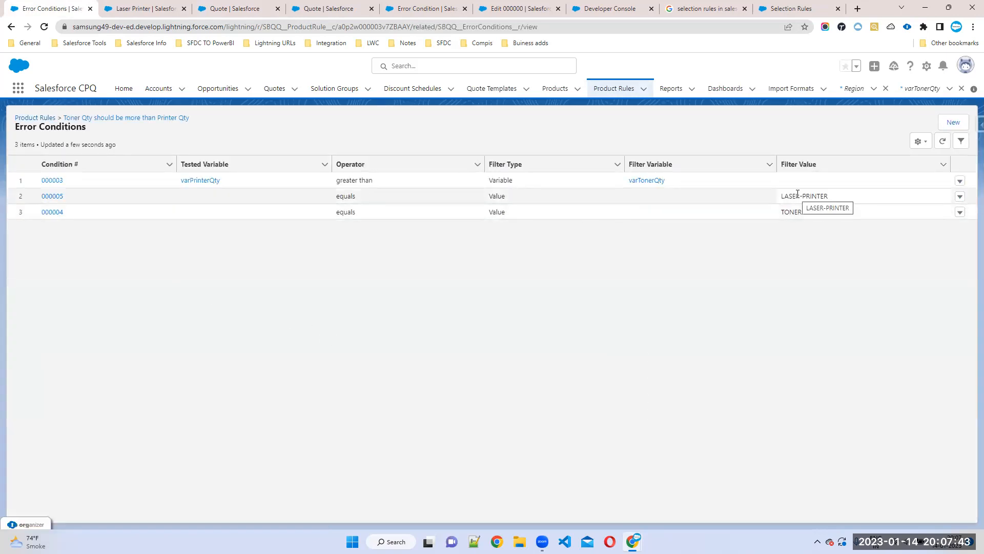
{"action": "left_click", "coordinate": [960, 198]}
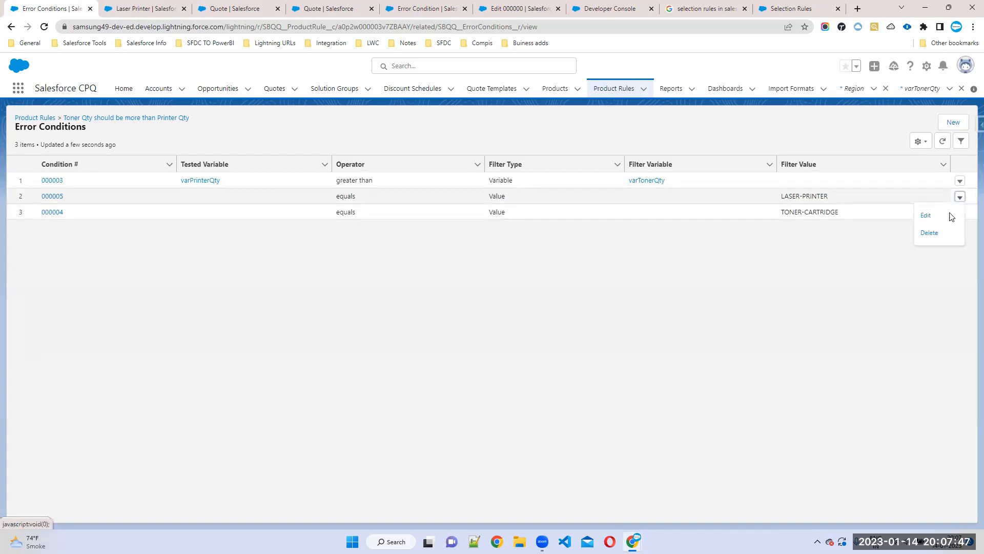
{"action": "left_click", "coordinate": [927, 233]}
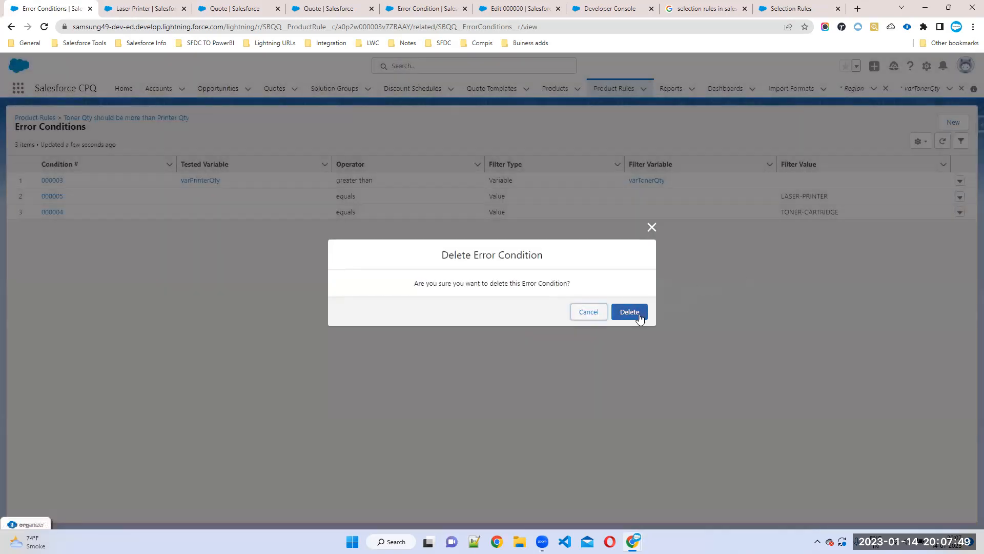
{"action": "left_click", "coordinate": [639, 314]}
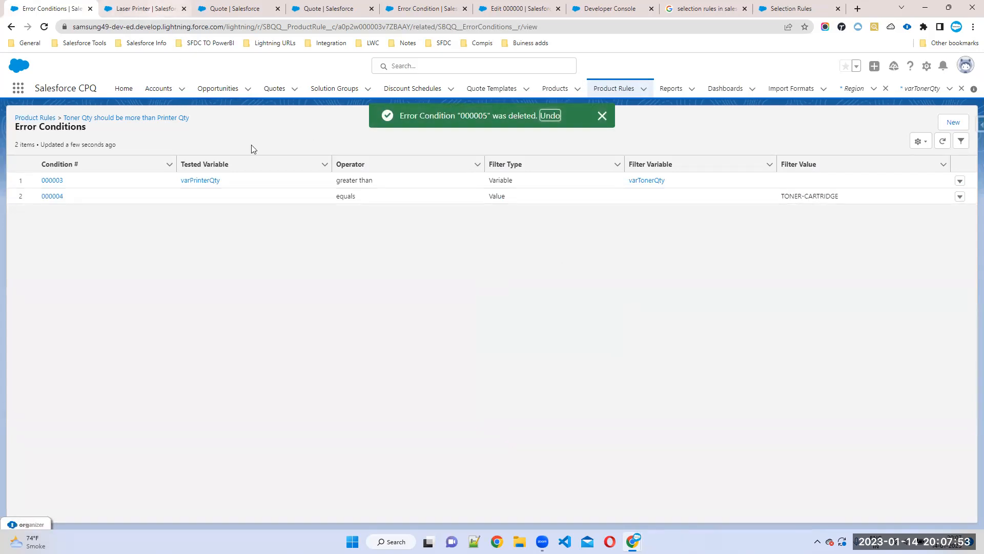
{"action": "left_click_drag", "start_coordinate": [846, 197], "coordinate": [349, 154]}
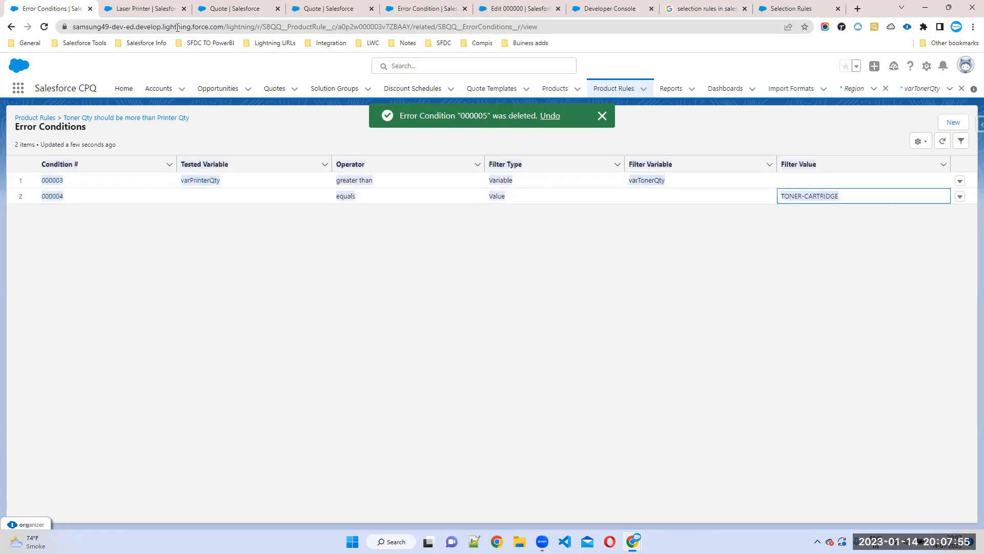
Reconfigure the IT Professional Pack on the quote with the Toner Cartridge added, try to save it, and recheck the rule's error conditions.
{"action": "left_click", "coordinate": [243, 5]}
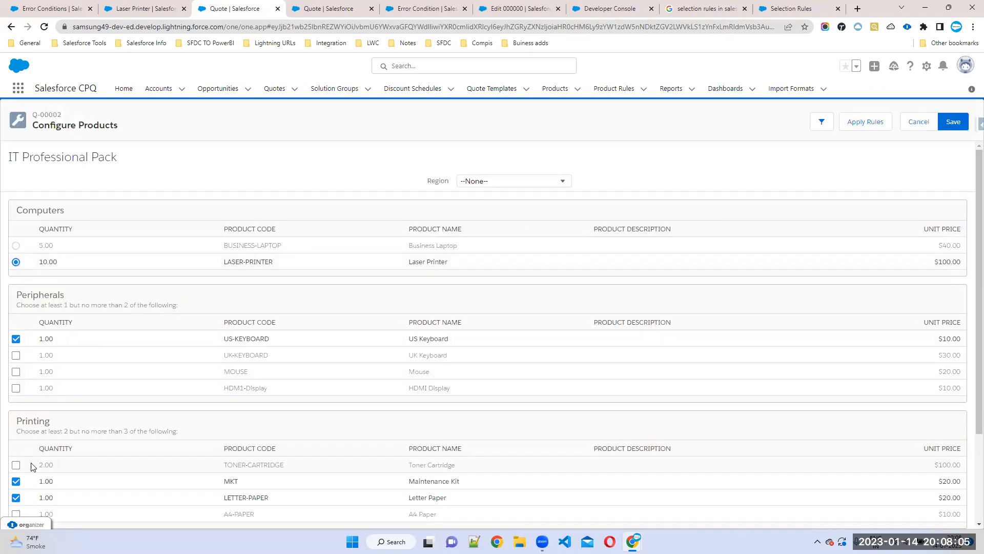
{"action": "left_click", "coordinate": [16, 465]}
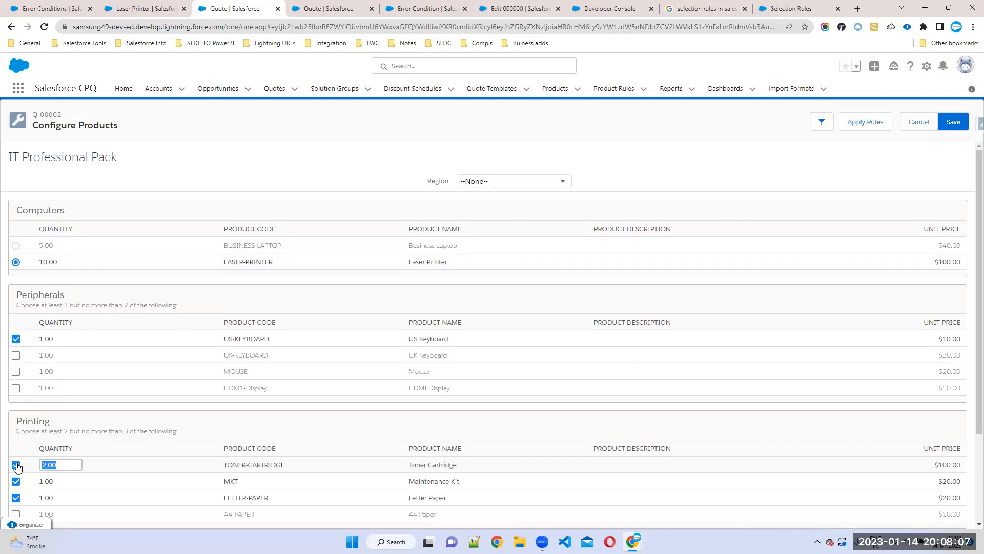
{"action": "left_click", "coordinate": [946, 125]}
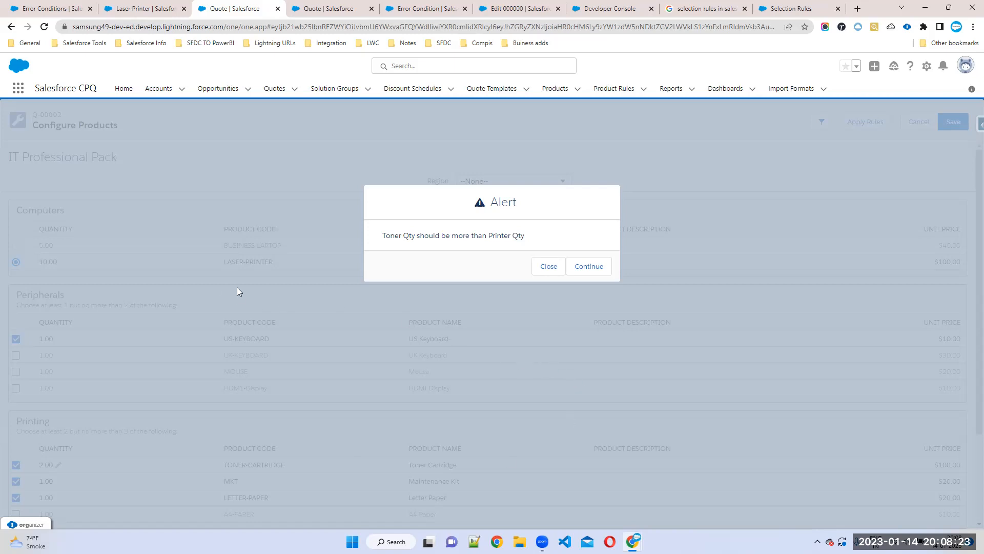
{"action": "left_click", "coordinate": [51, 6]}
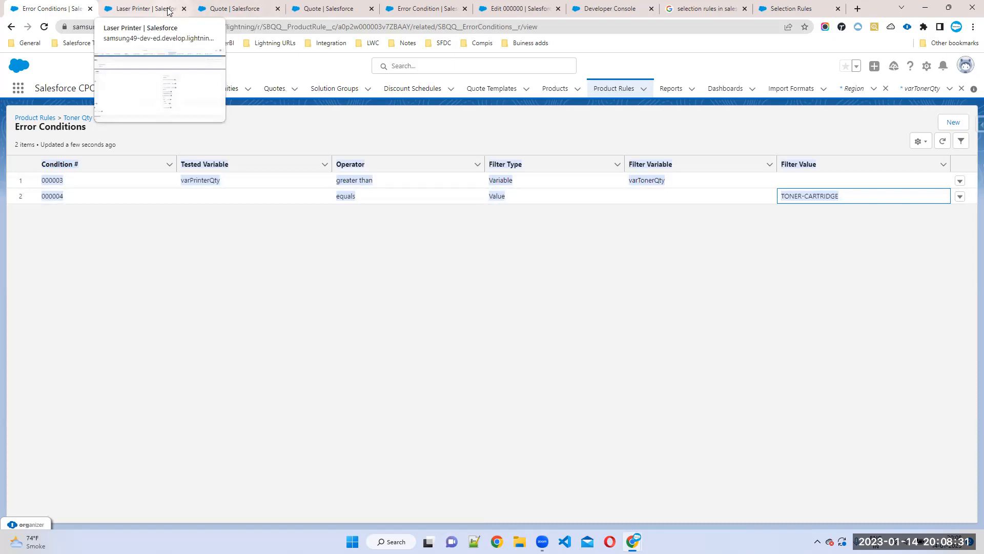
{"action": "left_click", "coordinate": [231, 8]}
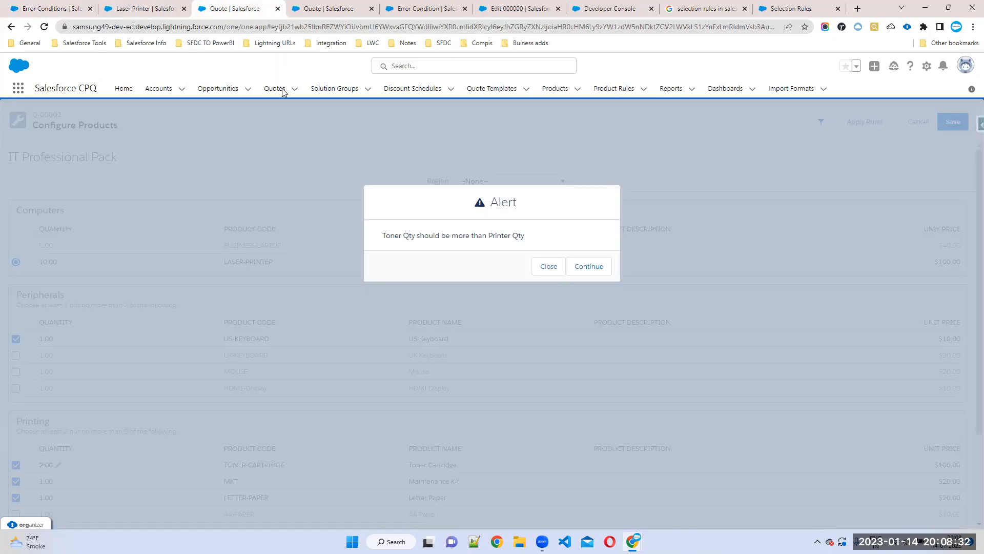
Close the alert, select Business Laptop in place of Laser Printer in the pack and save the configuration.
{"action": "left_click", "coordinate": [549, 267]}
{"action": "left_click", "coordinate": [16, 245]}
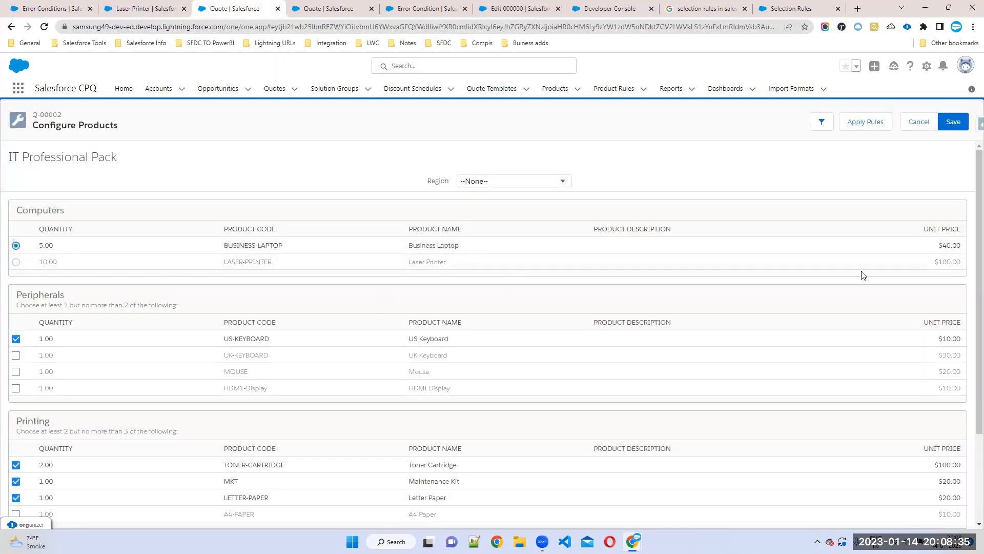
{"action": "left_click", "coordinate": [953, 123]}
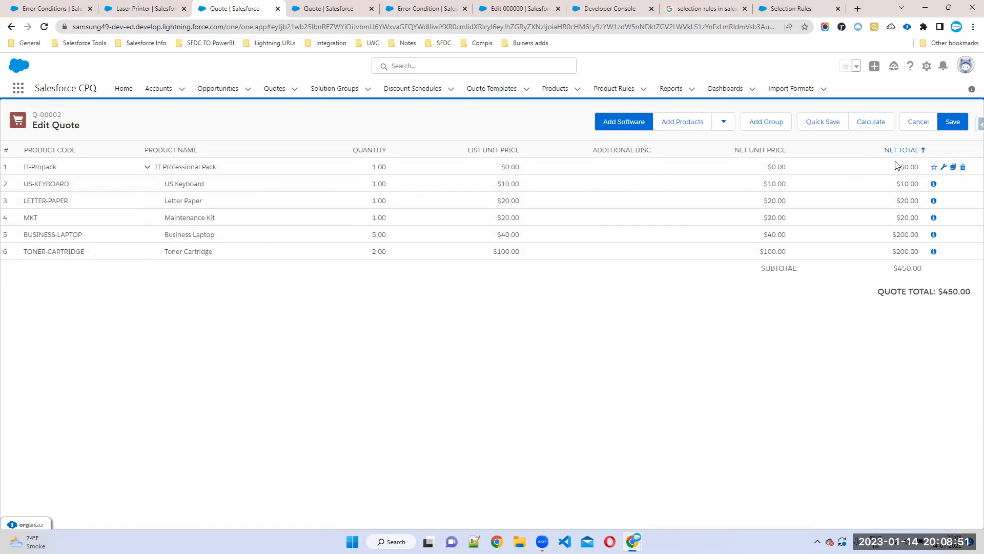
Reconfigure the pack with Laser Printer in place of Business Laptop and test saving it with and without the Toner Cartridge.
{"action": "left_click", "coordinate": [944, 166]}
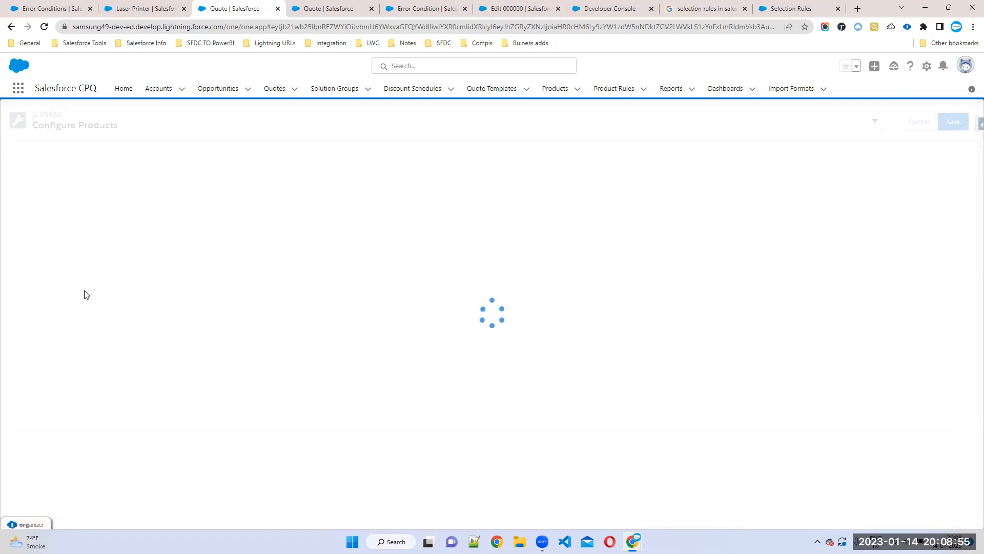
{"action": "left_click", "coordinate": [16, 262]}
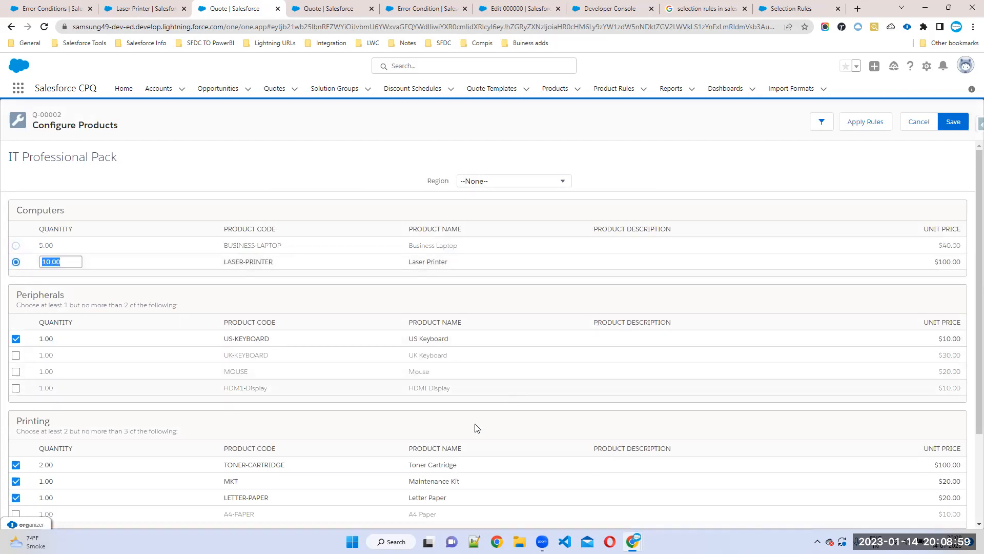
{"action": "left_click", "coordinate": [952, 124]}
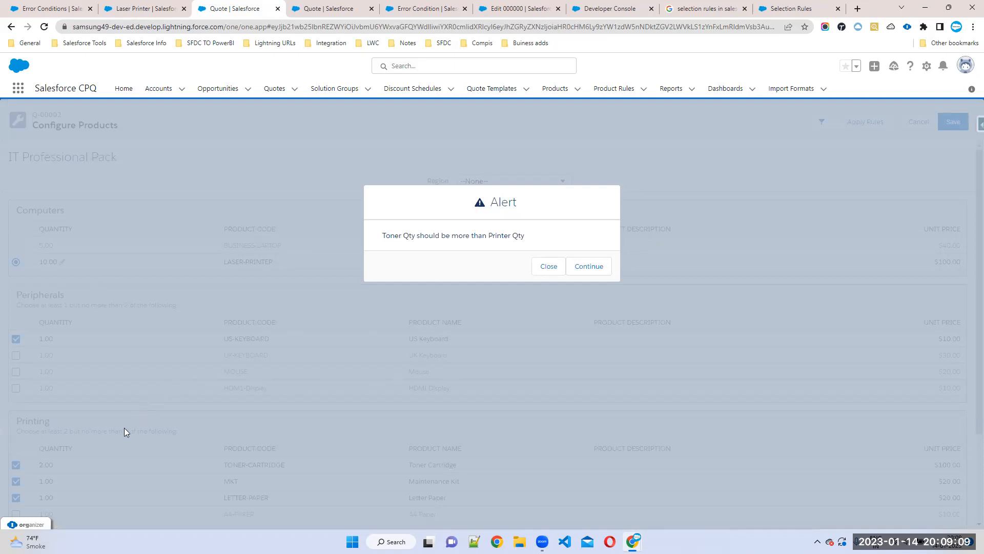
{"action": "left_click", "coordinate": [548, 266]}
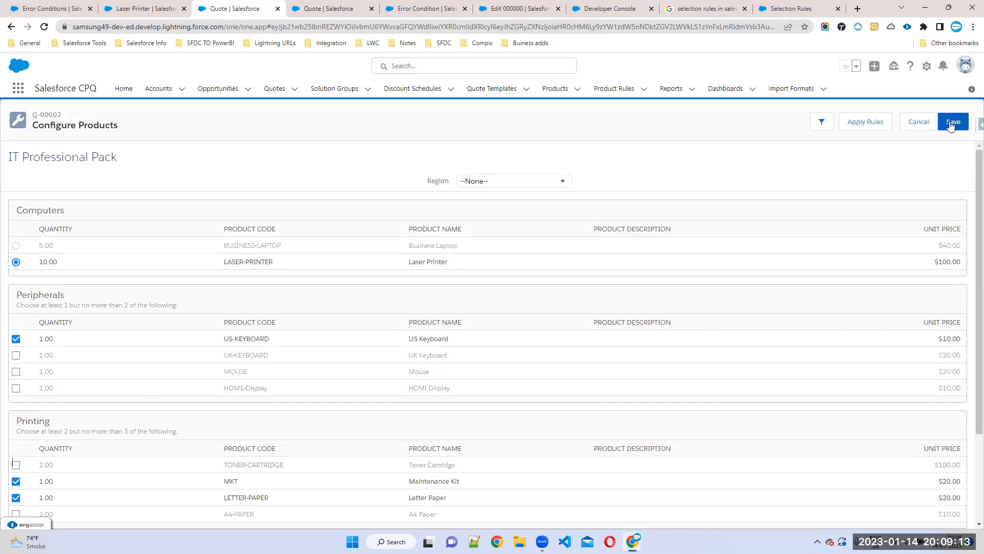
{"action": "left_click", "coordinate": [966, 123]}
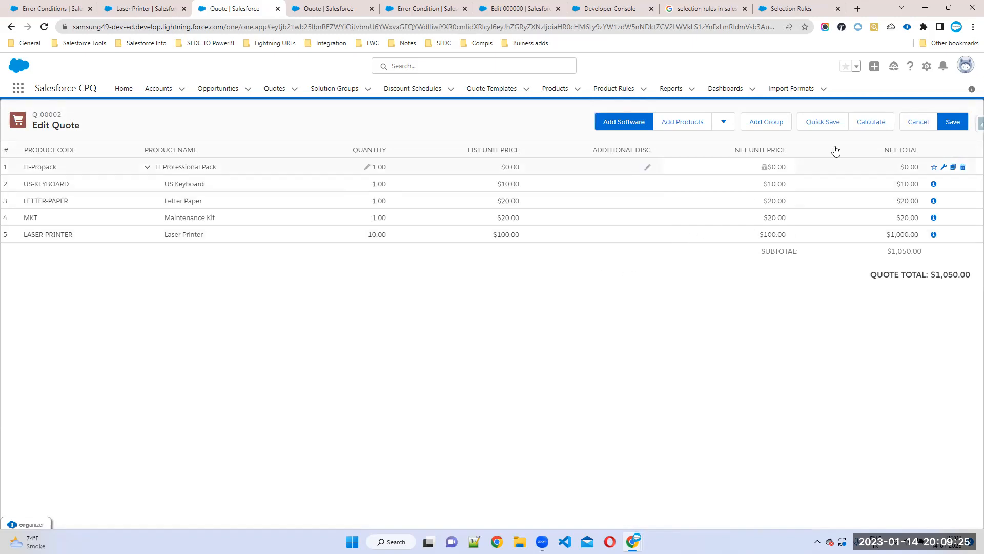
Add the Toner Cartridge to the pack configuration again, try to save it, and go back to the rule's error conditions.
{"action": "left_click", "coordinate": [944, 167]}
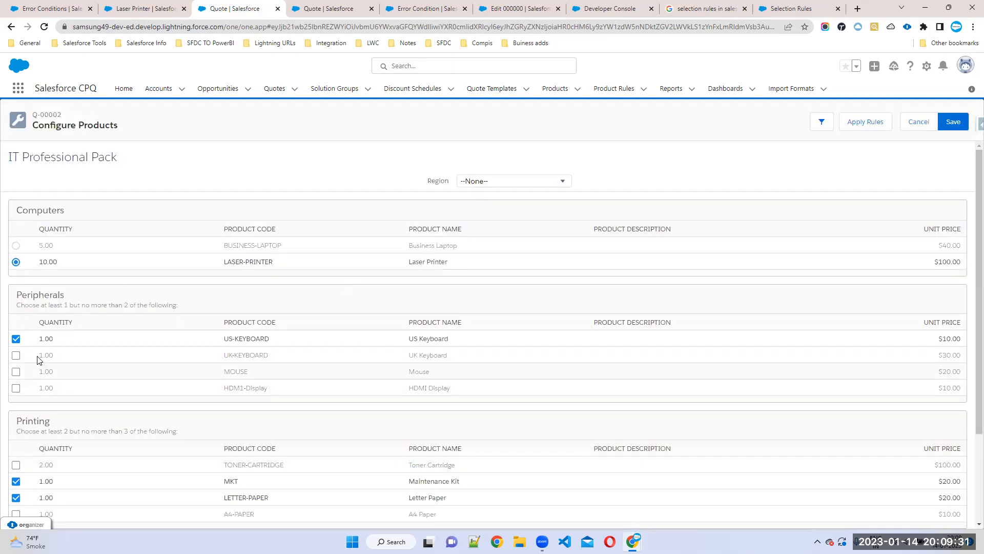
{"action": "left_click", "coordinate": [17, 464]}
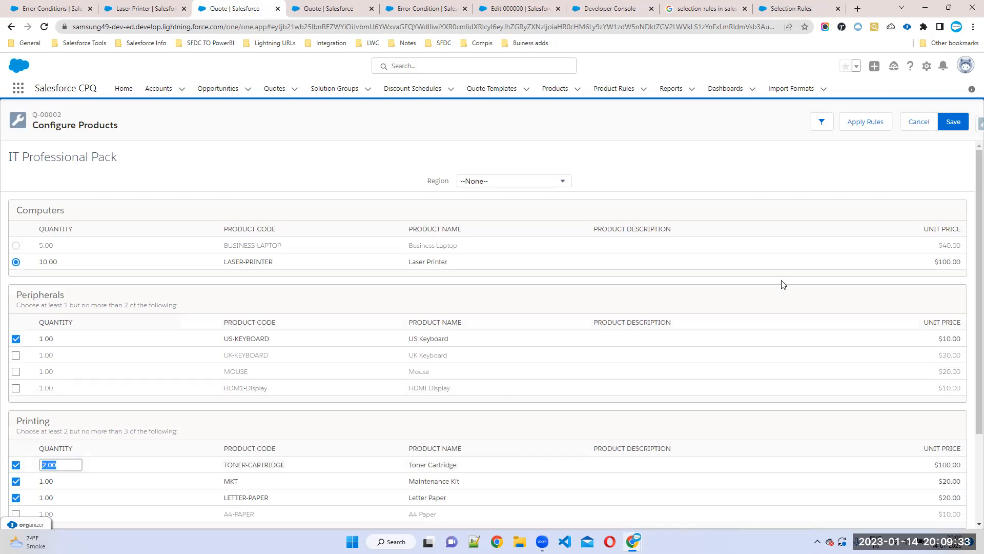
{"action": "left_click", "coordinate": [953, 121]}
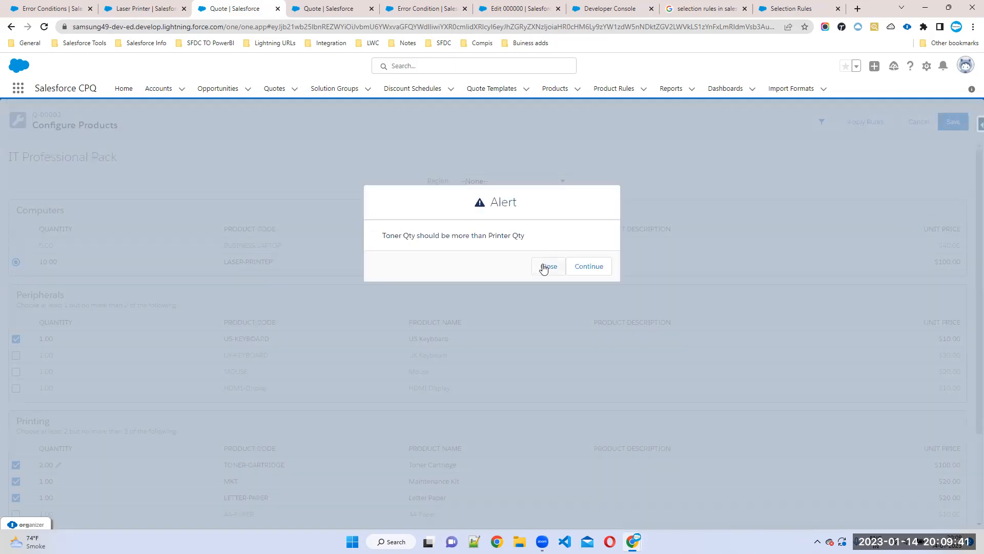
{"action": "left_click", "coordinate": [544, 269]}
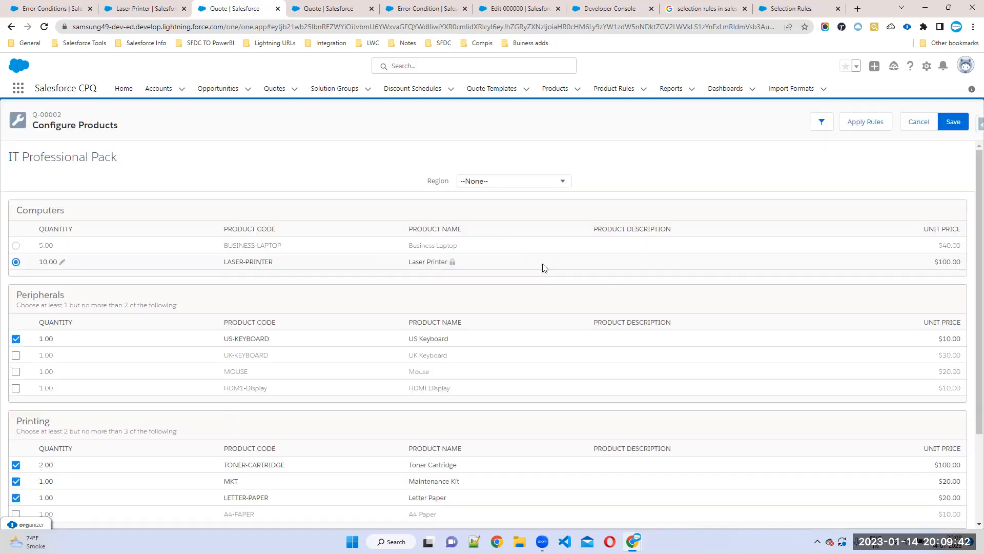
{"action": "left_click", "coordinate": [47, 11]}
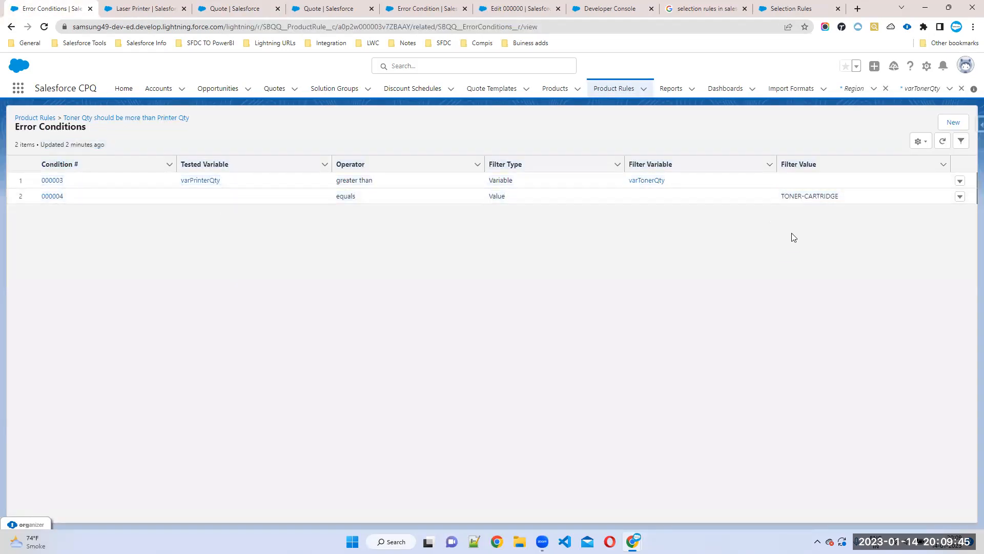